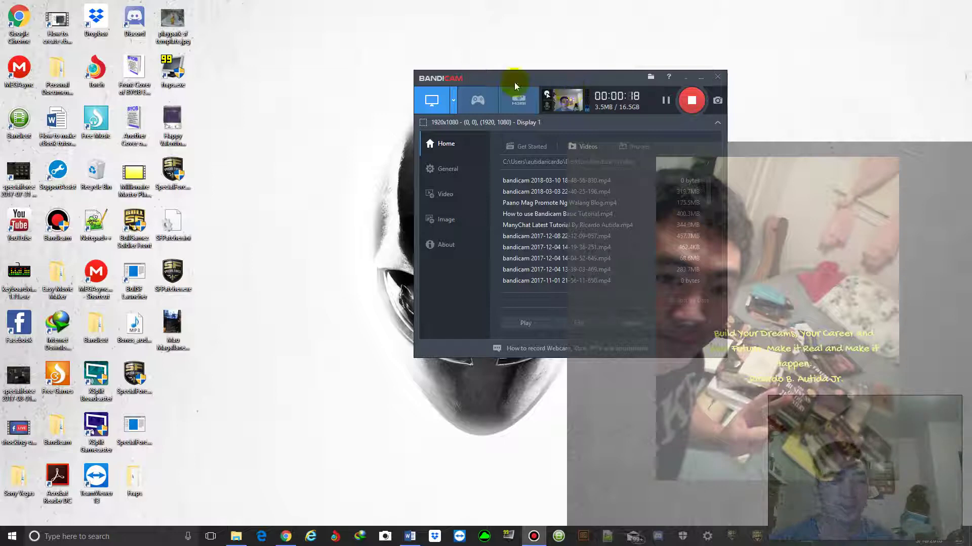
# Refresh the Windows desktop.
pyautogui.click(223, 407)
pyautogui.rightClick(224, 409)
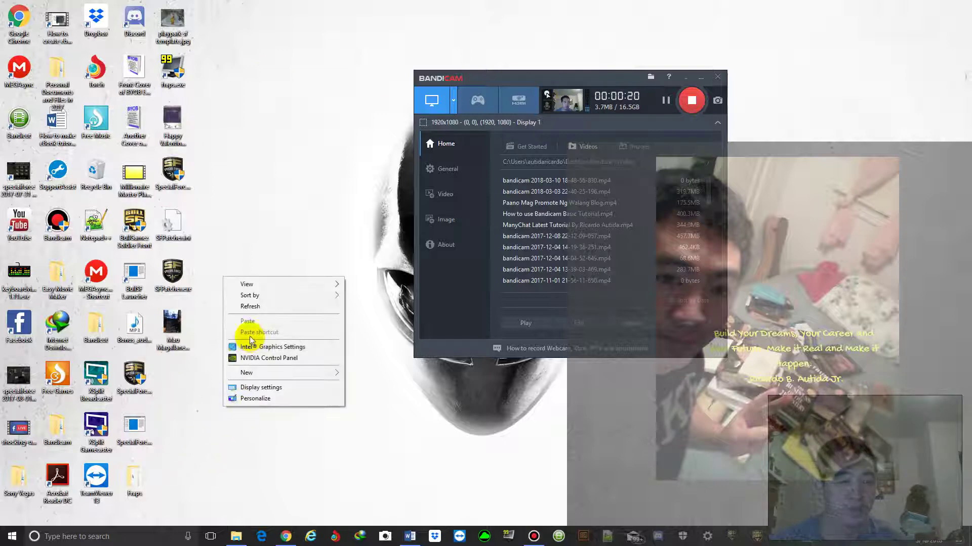
pyautogui.click(244, 304)
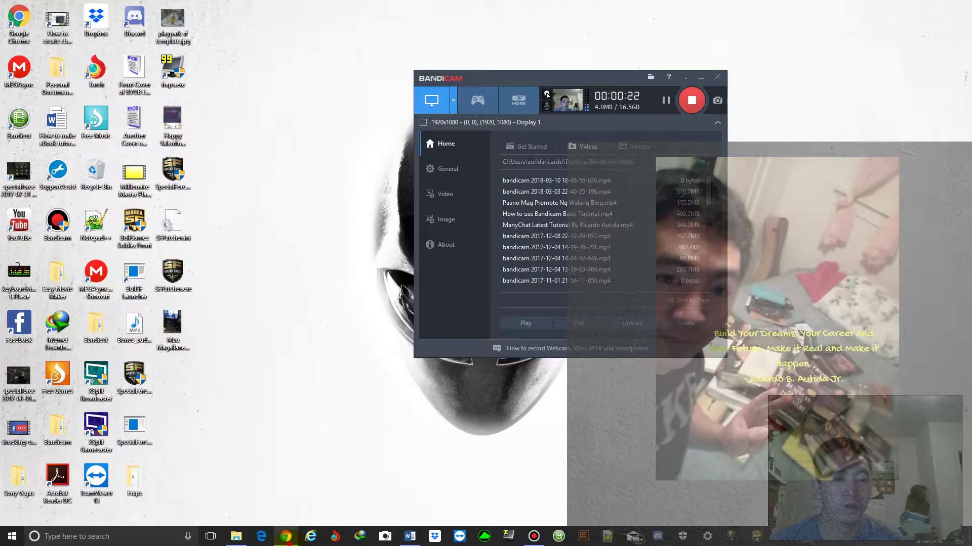
# Switch to Chrome and load the Google home page in the YouTube tab.
pyautogui.click(286, 536)
pyautogui.click(136, 8)
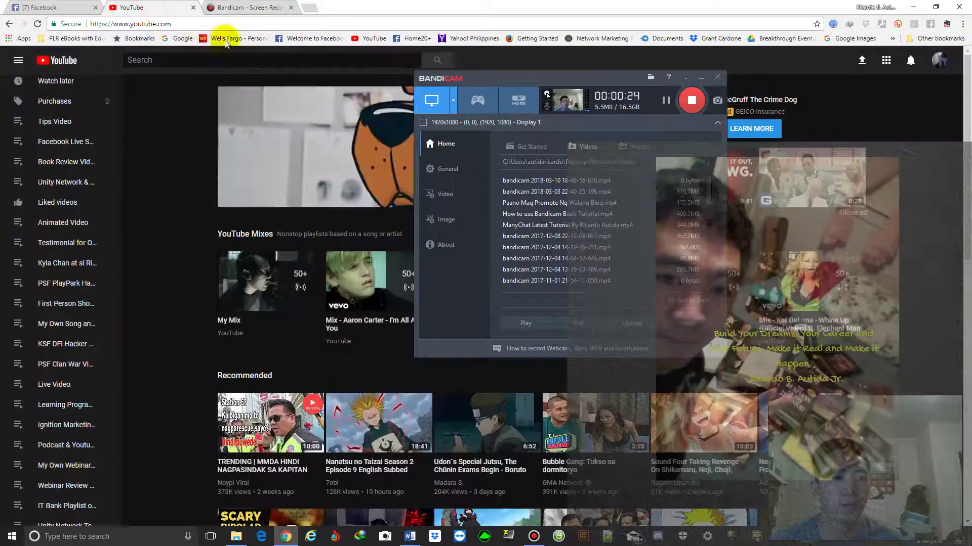
pyautogui.click(181, 40)
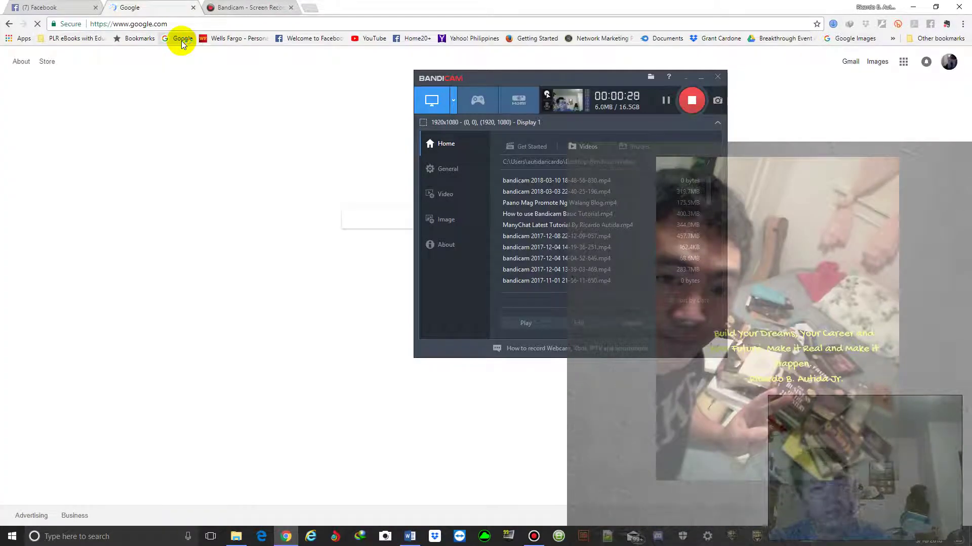
# Minimize the Bandicam recorder window and search the web for "camtasia".
pyautogui.moveTo(588, 76); pyautogui.dragTo(731, 63)
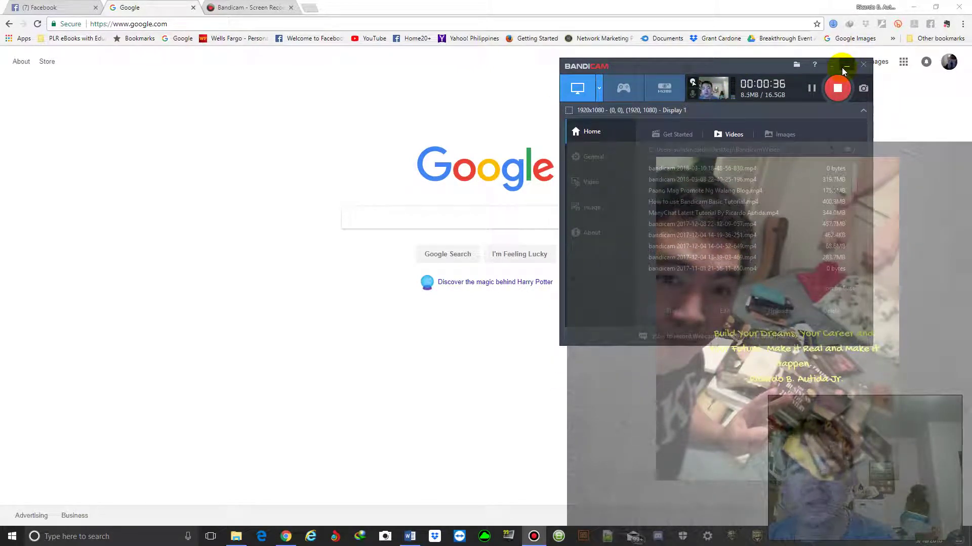
pyautogui.click(844, 68)
pyautogui.click(523, 215)
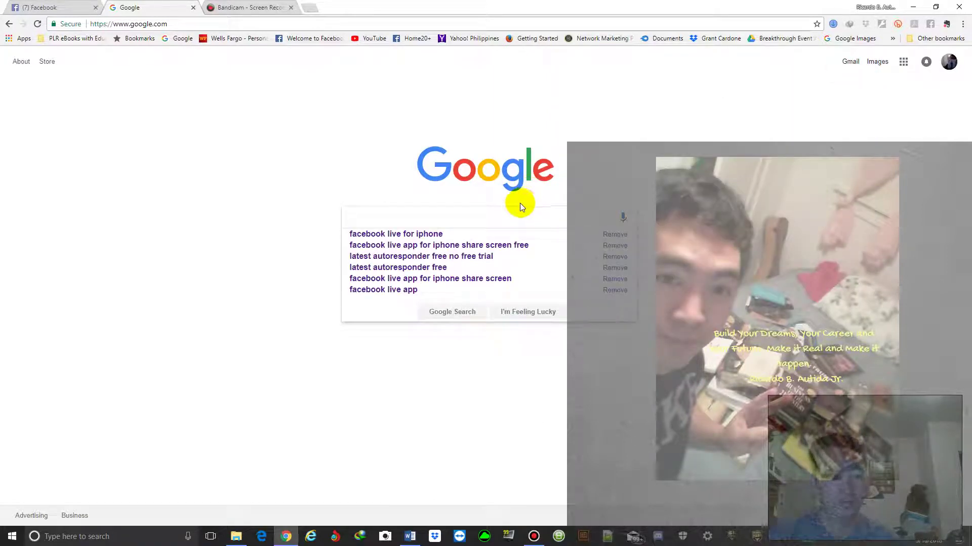
pyautogui.write('camt')
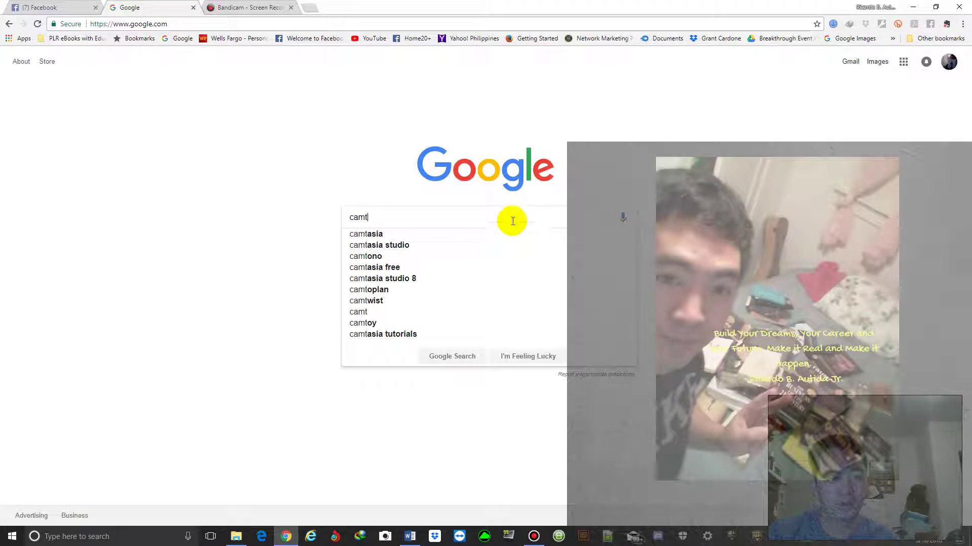
pyautogui.write('a')
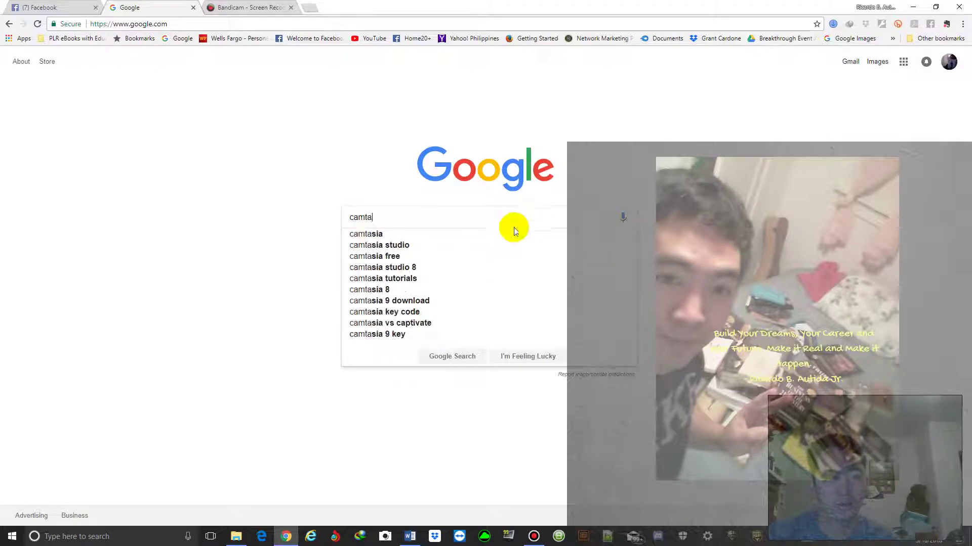
pyautogui.write('sia')
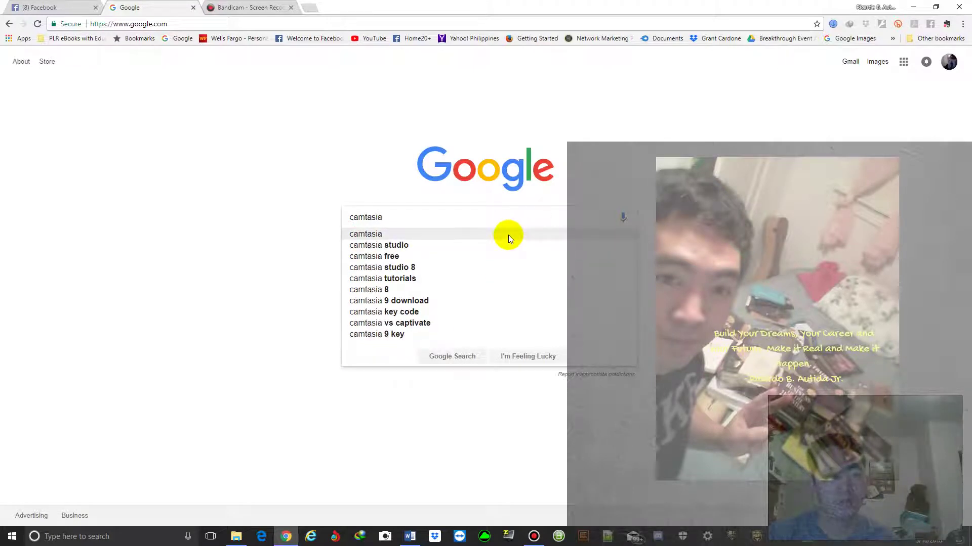
pyautogui.click(508, 235)
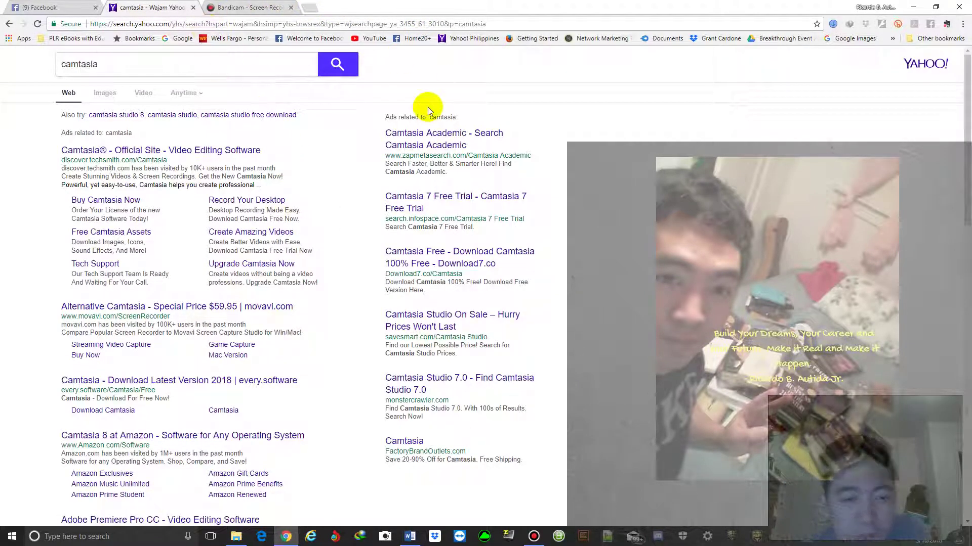
pyautogui.click(286, 538)
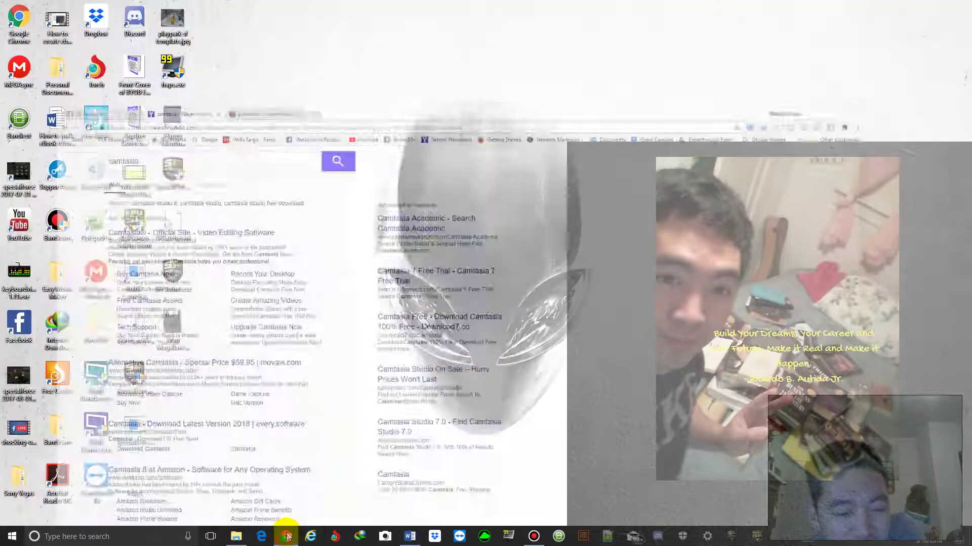
pyautogui.rightClick(287, 537)
pyautogui.click(288, 536)
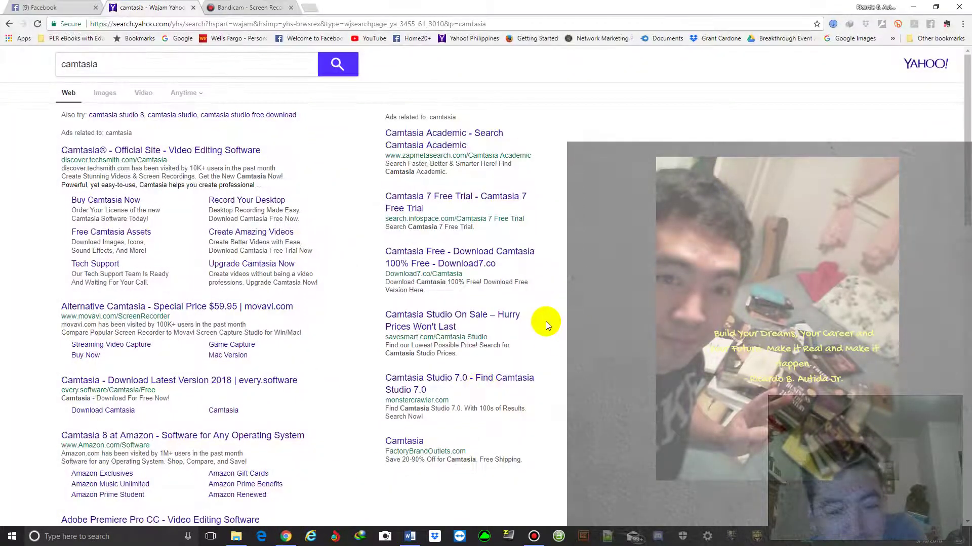
# Open the "Camtasia® - Official Site - Video Editing Software" search result in a new tab.
pyautogui.scroll(-2, 608, 258)
pyautogui.scroll(2, 604, 260)
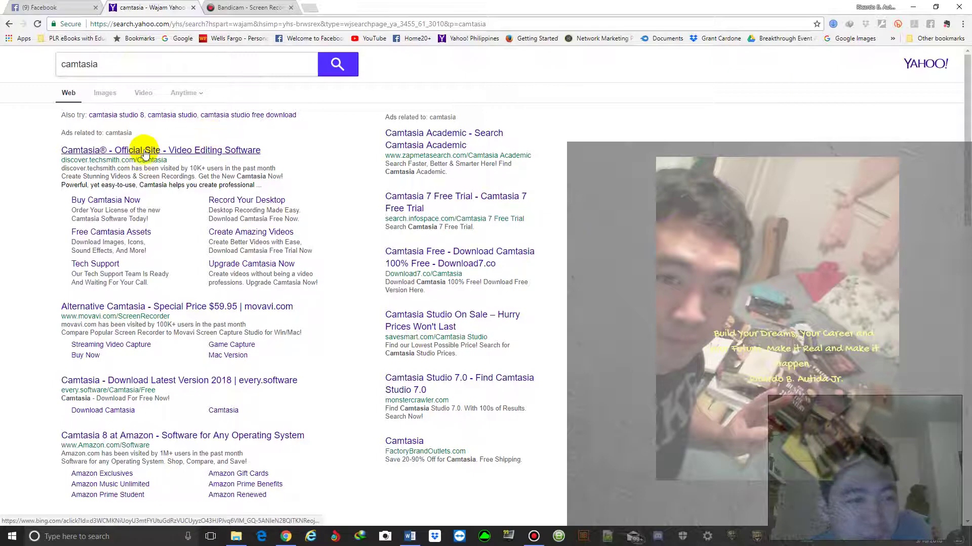
pyautogui.rightClick(169, 156)
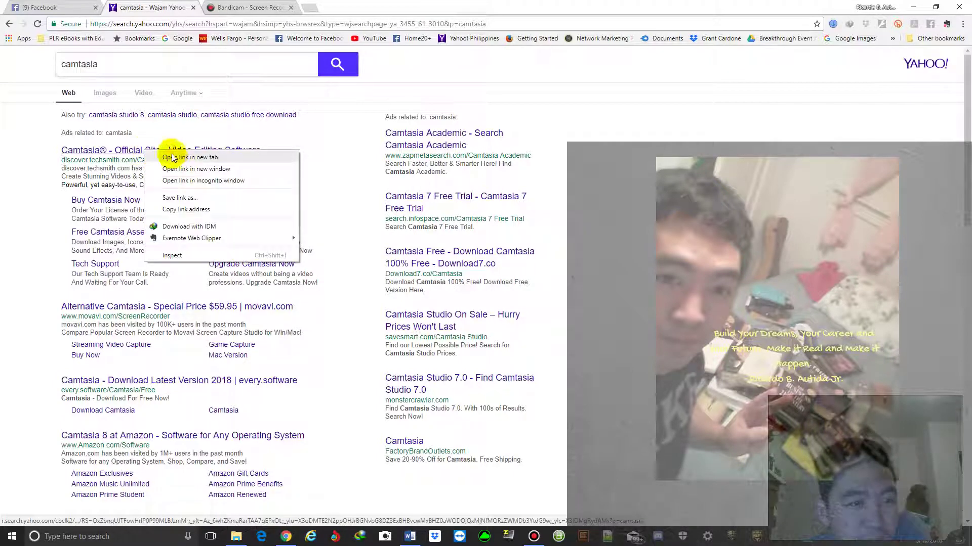
pyautogui.click(171, 158)
# Look through the rest of the Camtasia search results.
pyautogui.scroll(-2, 202, 278)
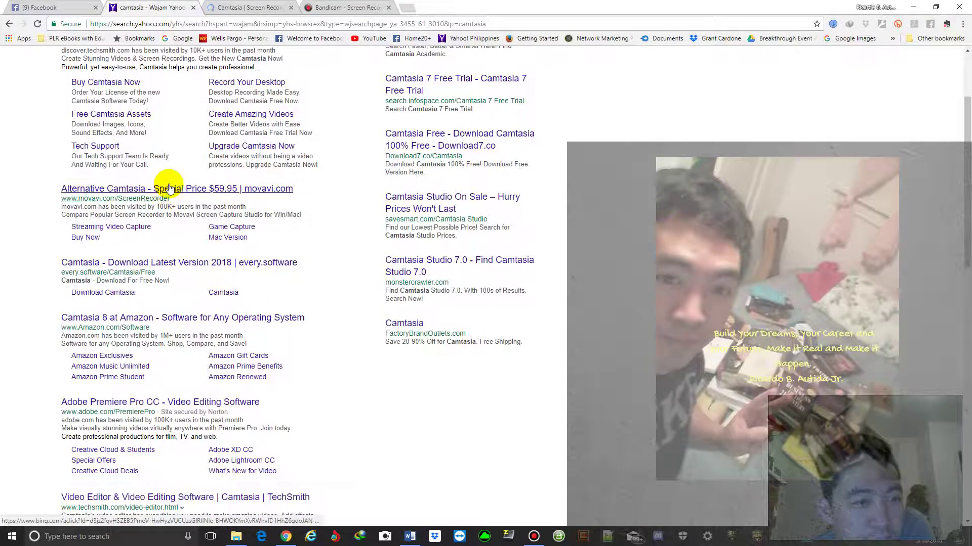
pyautogui.scroll(-1, 170, 188)
pyautogui.scroll(-3, 170, 188)
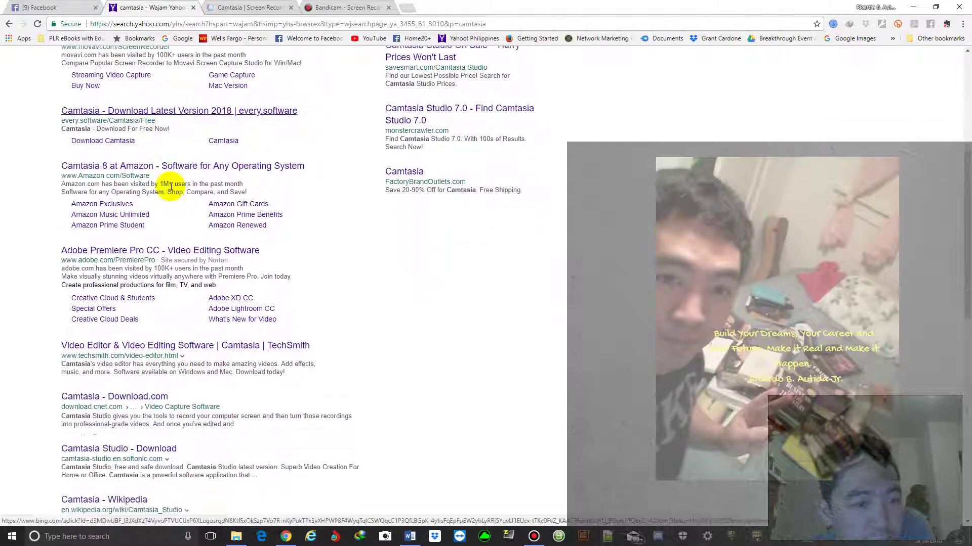
pyautogui.scroll(-4, 170, 187)
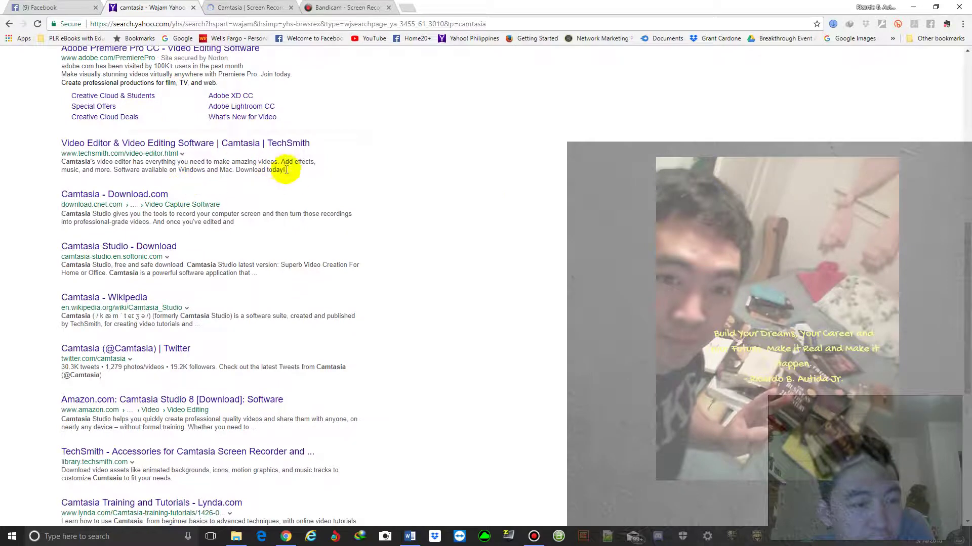
pyautogui.scroll(2, 297, 184)
pyautogui.scroll(7, 296, 184)
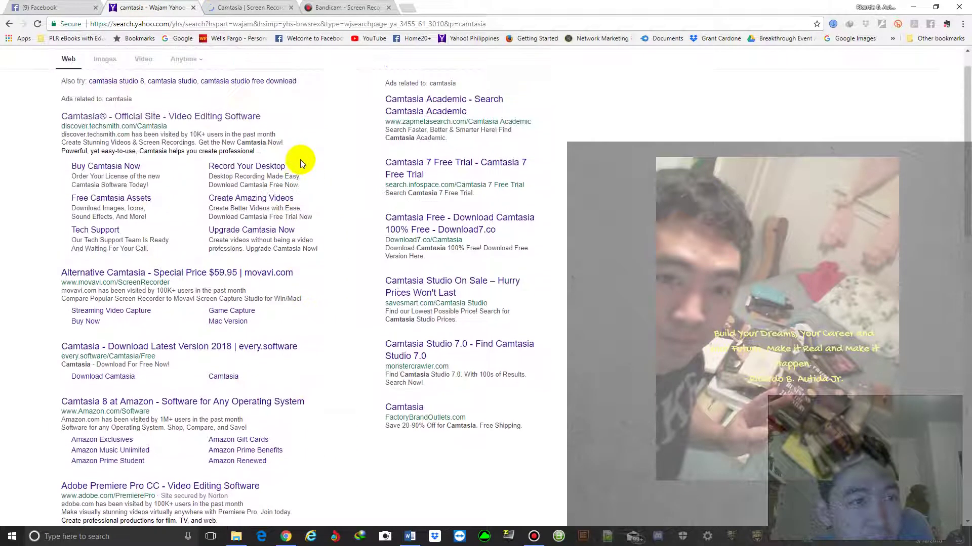
pyautogui.scroll(1, 196, 154)
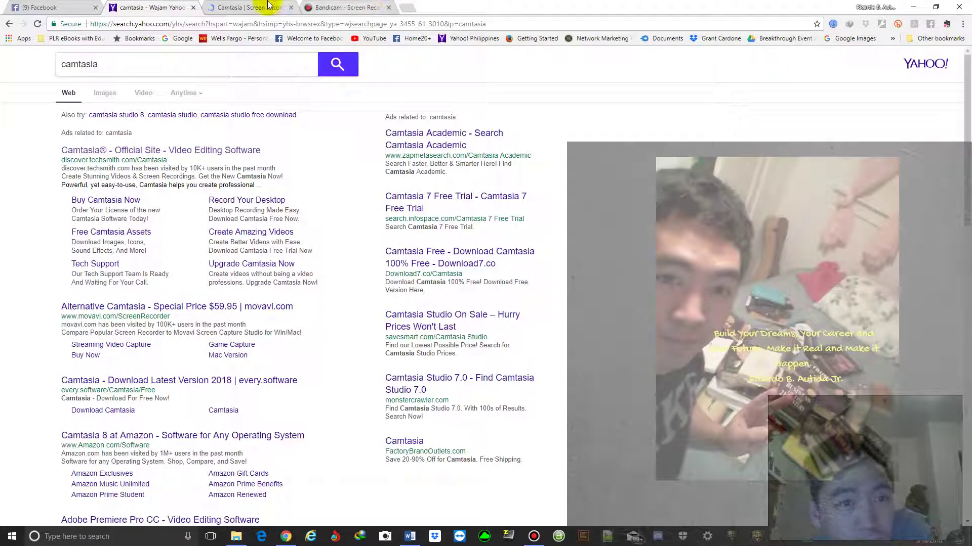
# Switch to the Bandicam website and open its Tutorial page.
pyautogui.moveTo(265, 7)
pyautogui.mouseDown()
pyautogui.moveTo(326, 11)
pyautogui.moveTo(271, 7)
pyautogui.mouseUp()
pyautogui.click(329, 7)
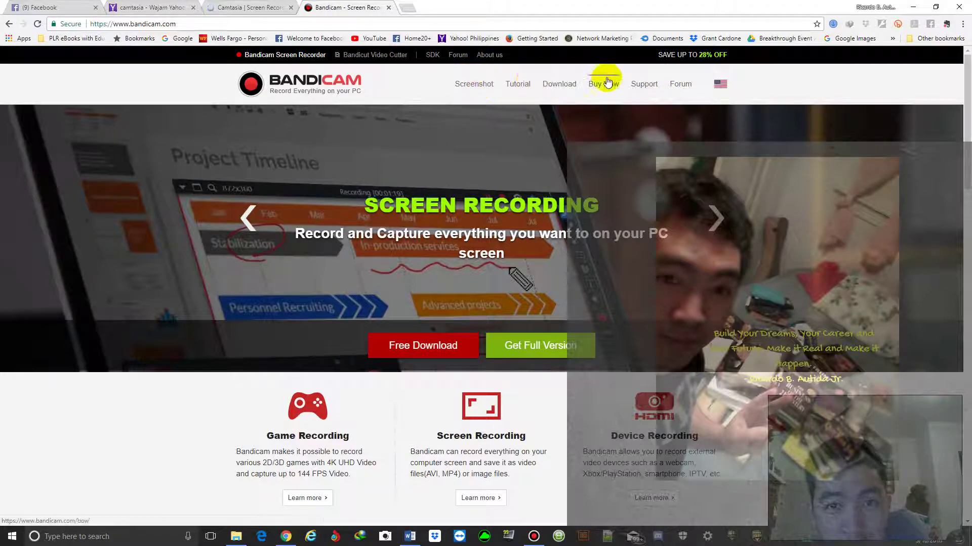
pyautogui.click(528, 83)
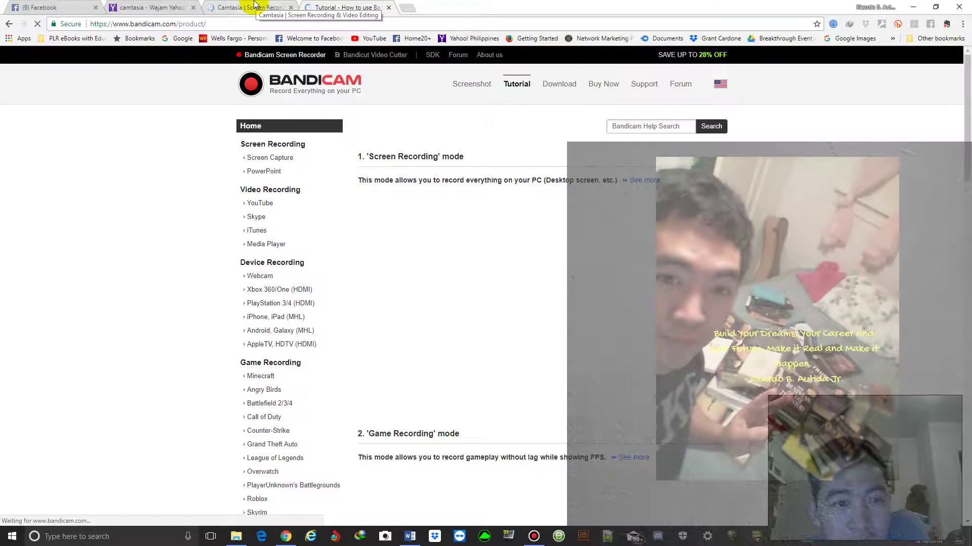
# Review the TechSmith Camtasia landing page and open the Buy Camtasia store page from it.
pyautogui.click(254, 6)
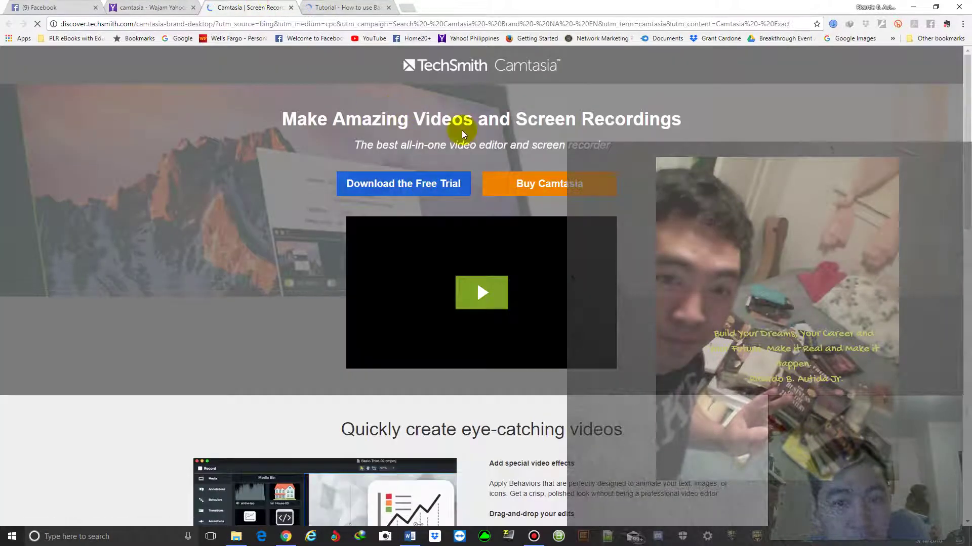
pyautogui.scroll(-6, 461, 129)
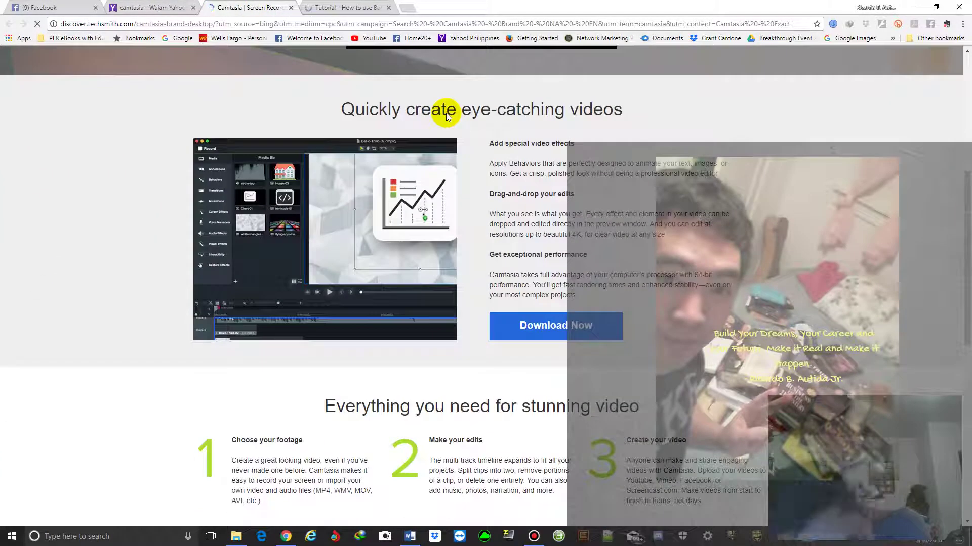
pyautogui.scroll(-3, 446, 185)
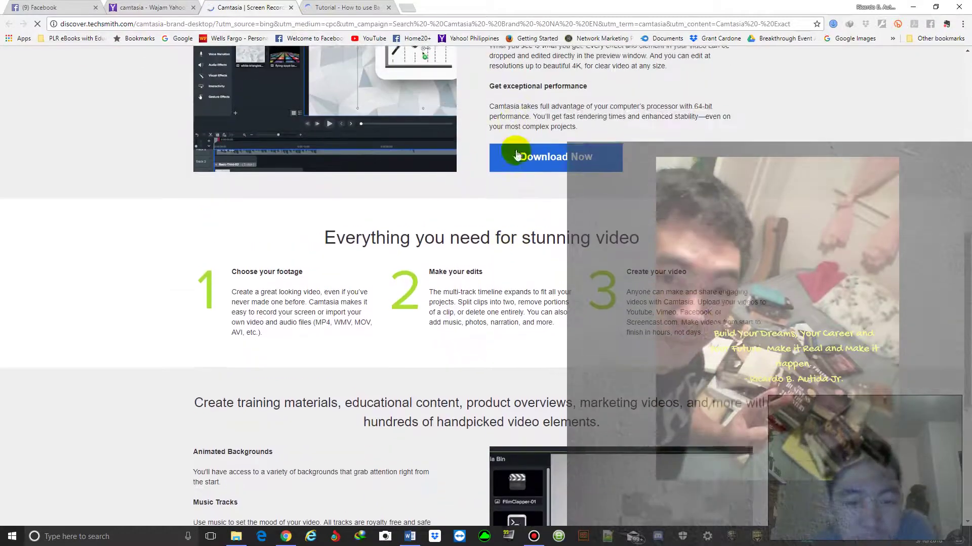
pyautogui.scroll(10, 514, 152)
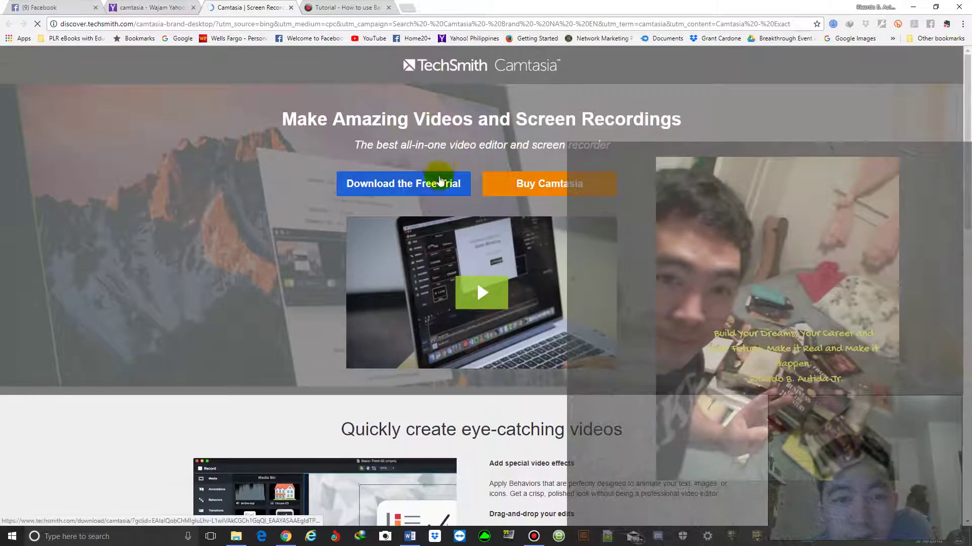
pyautogui.scroll(-10, 465, 151)
pyautogui.scroll(-6, 404, 175)
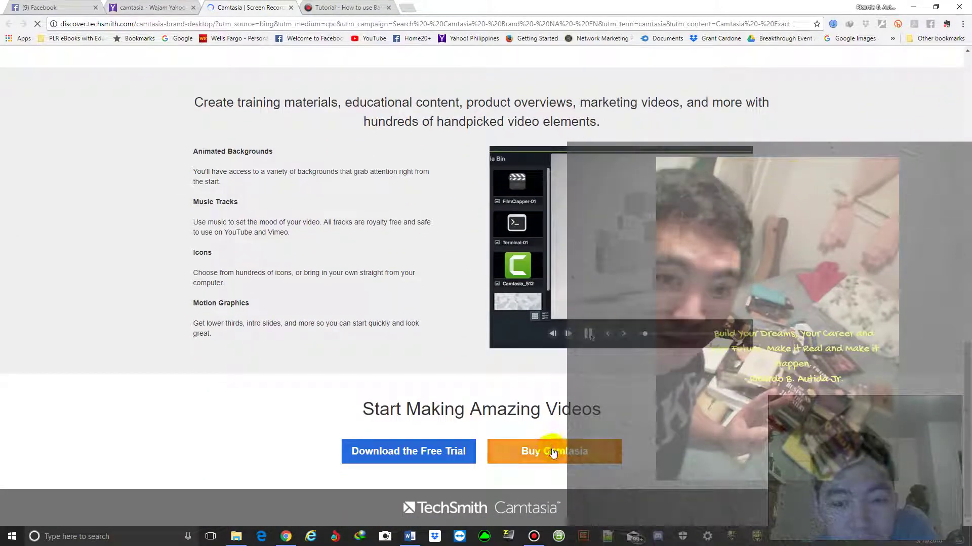
pyautogui.click(554, 455)
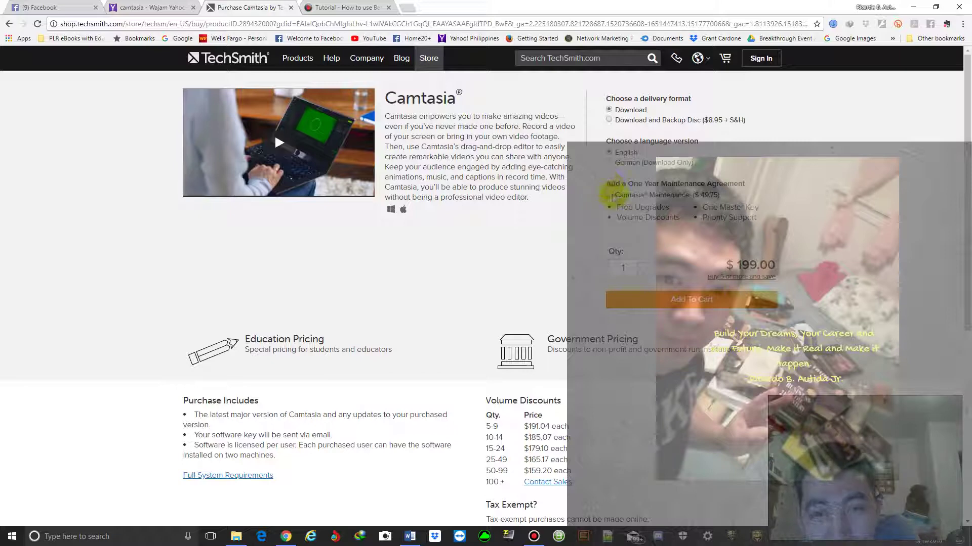
# Check how the one-year Camtasia Maintenance option affects the price, leaving it unselected, and look over the purchase page.
pyautogui.click(612, 196)
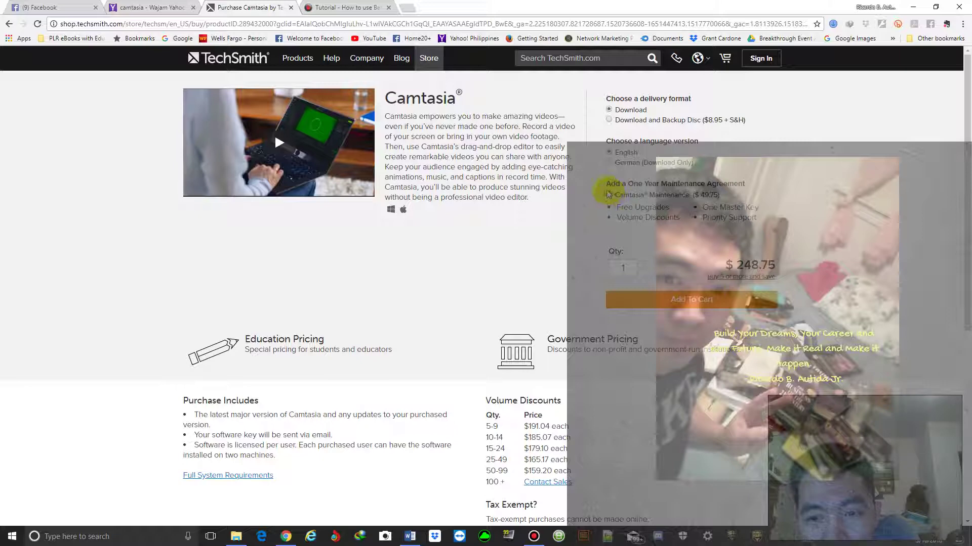
pyautogui.click(609, 196)
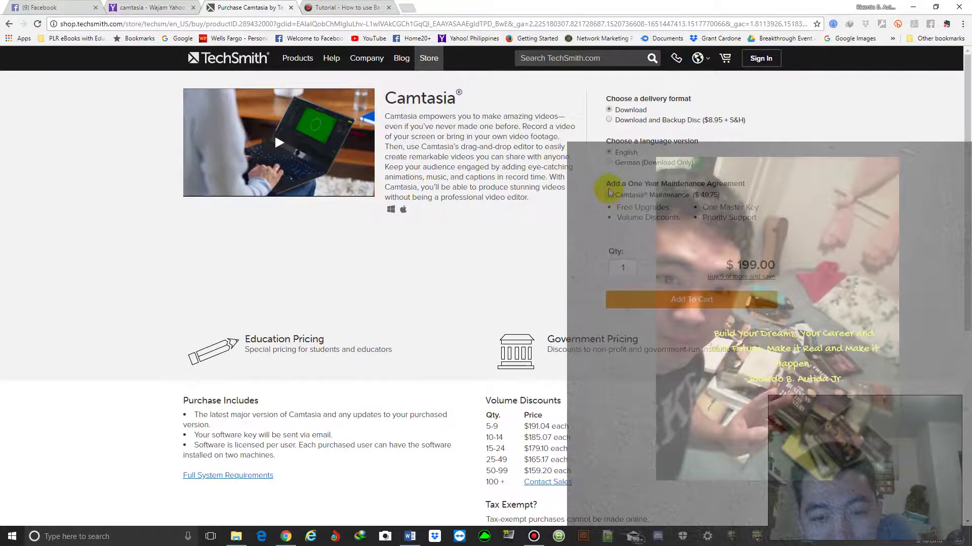
pyautogui.scroll(-4, 607, 203)
pyautogui.scroll(4, 582, 275)
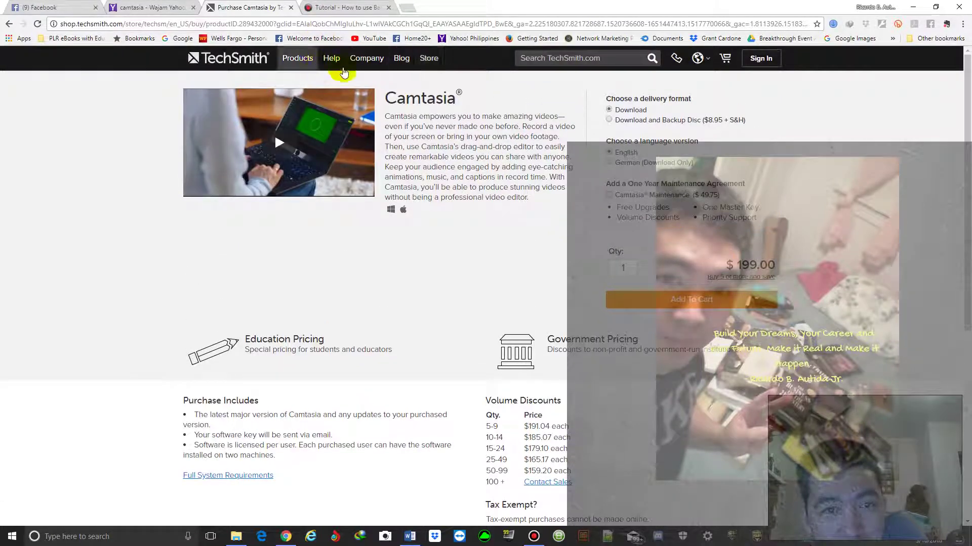
# Close the Camtasia purchase page and load the Google home page in the search results tab.
pyautogui.click(293, 7)
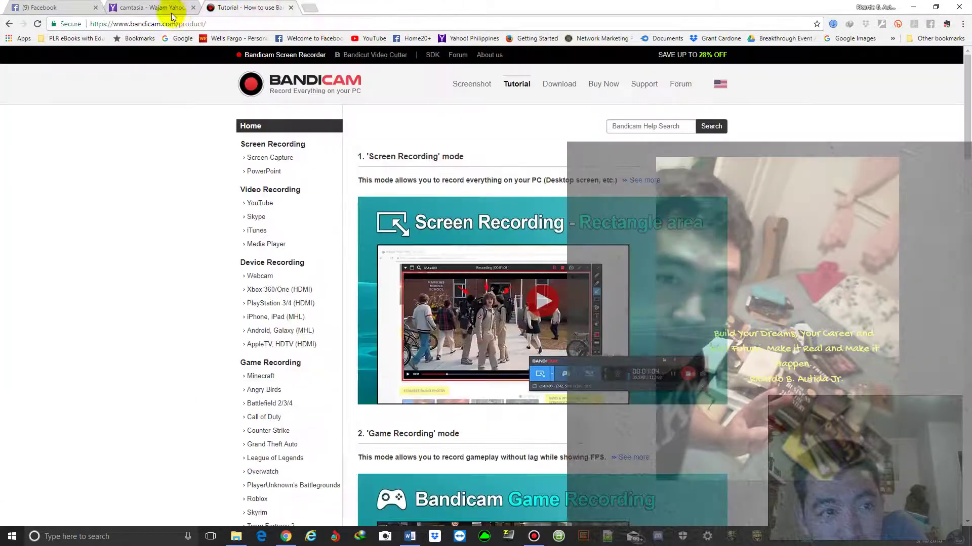
pyautogui.click(157, 8)
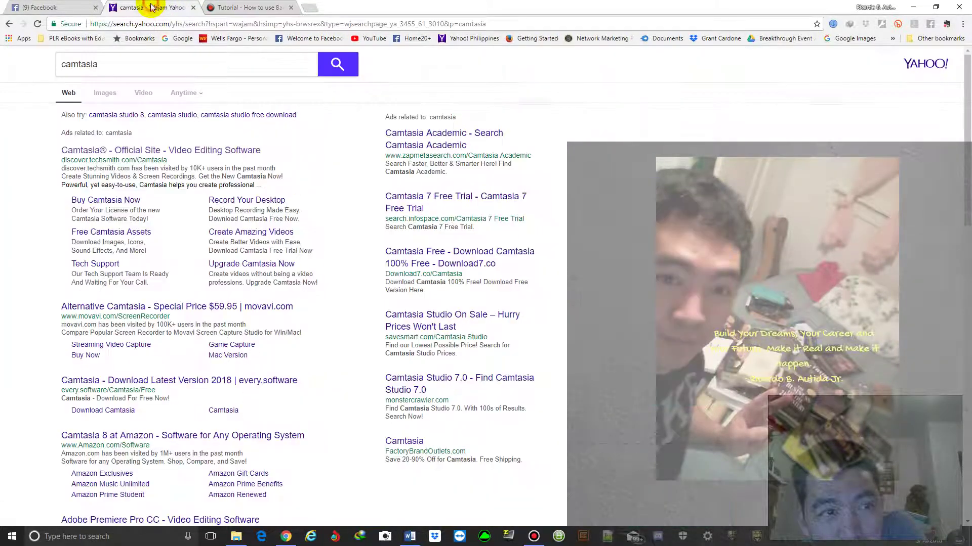
pyautogui.click(170, 40)
pyautogui.click(383, 222)
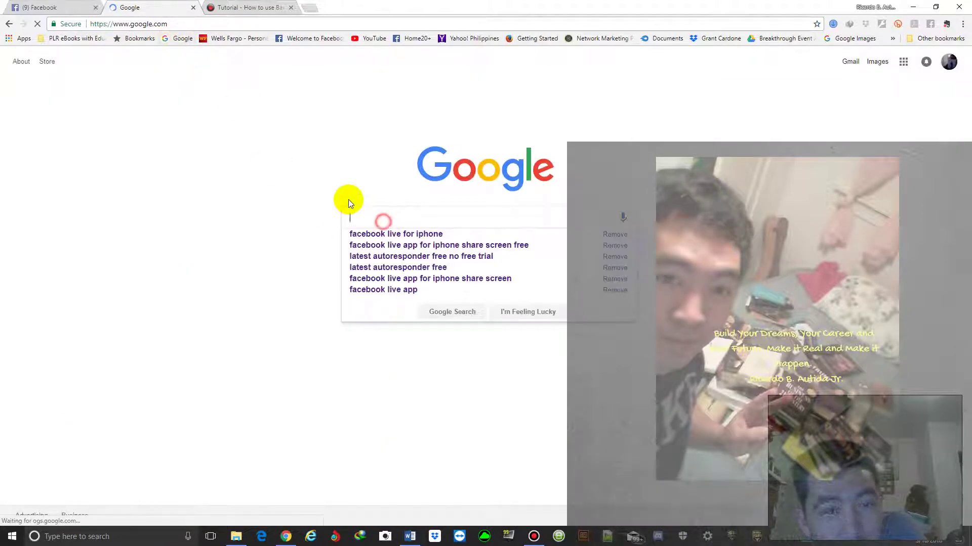
# Switch to the Bandicam Tutorial page and examine its recording modes and the how-to sections down to gameplay recording.
pyautogui.click(253, 6)
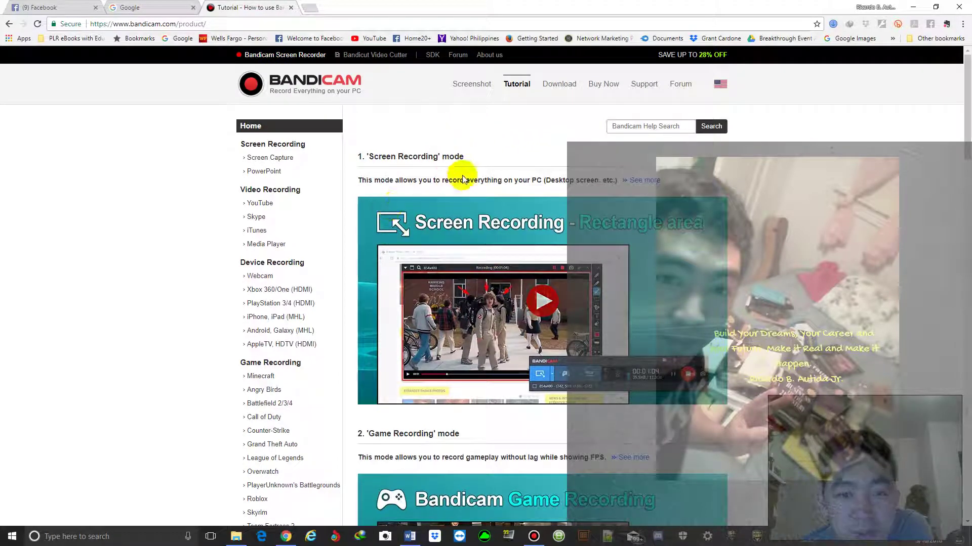
pyautogui.scroll(-2, 485, 268)
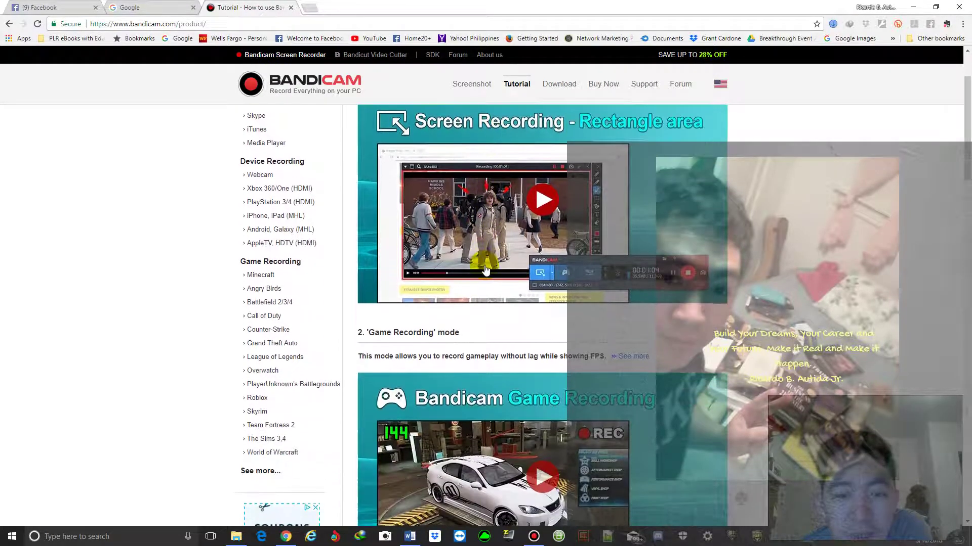
pyautogui.scroll(-2, 485, 268)
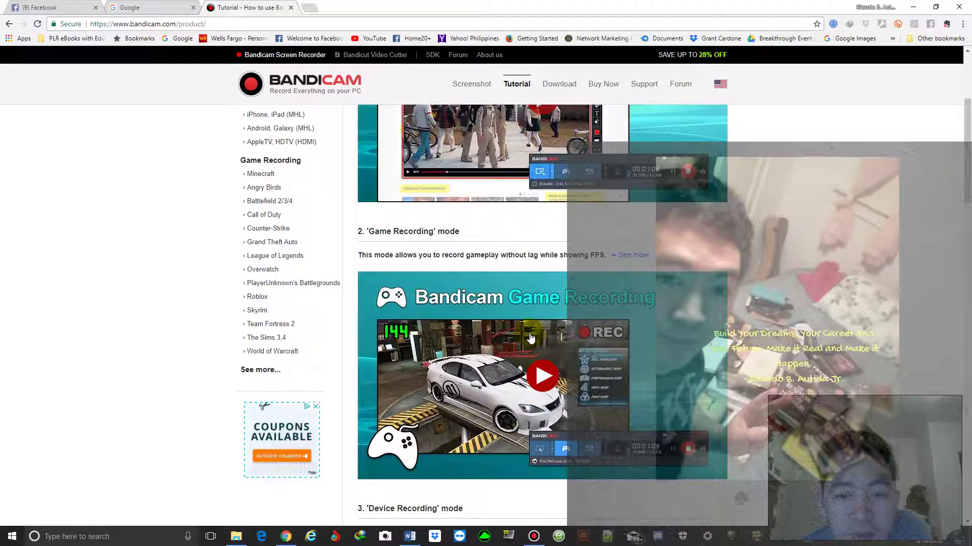
pyautogui.scroll(-5, 561, 342)
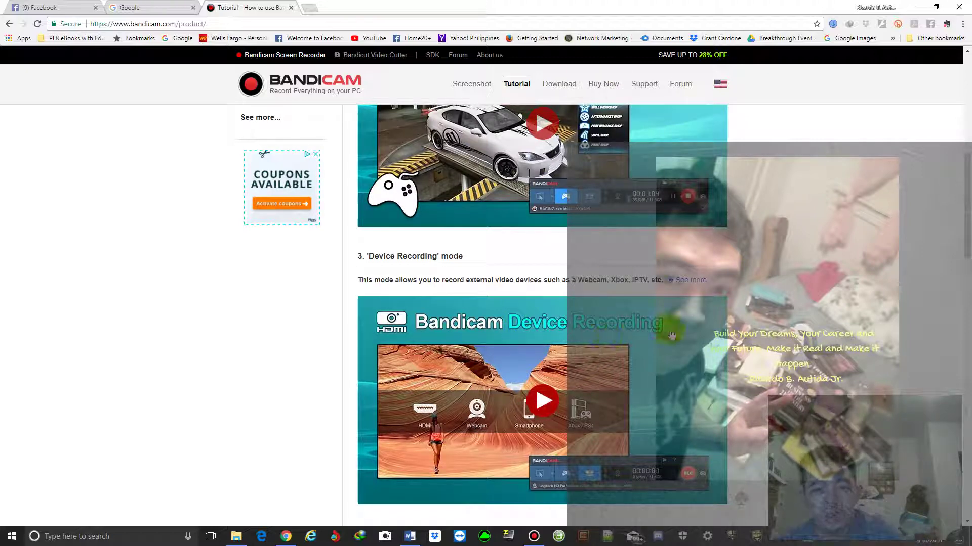
pyautogui.scroll(-3, 645, 312)
pyautogui.scroll(-10, 644, 311)
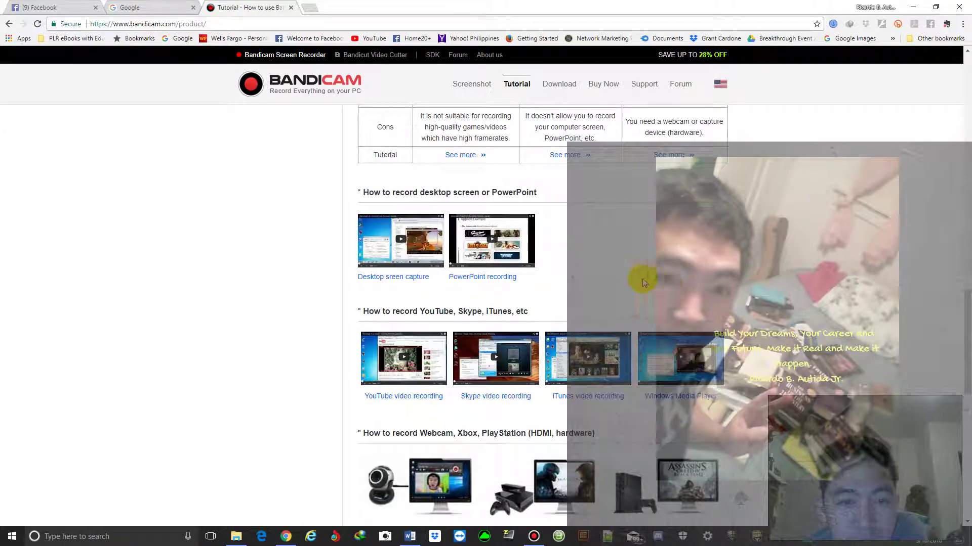
pyautogui.scroll(-1, 821, 346)
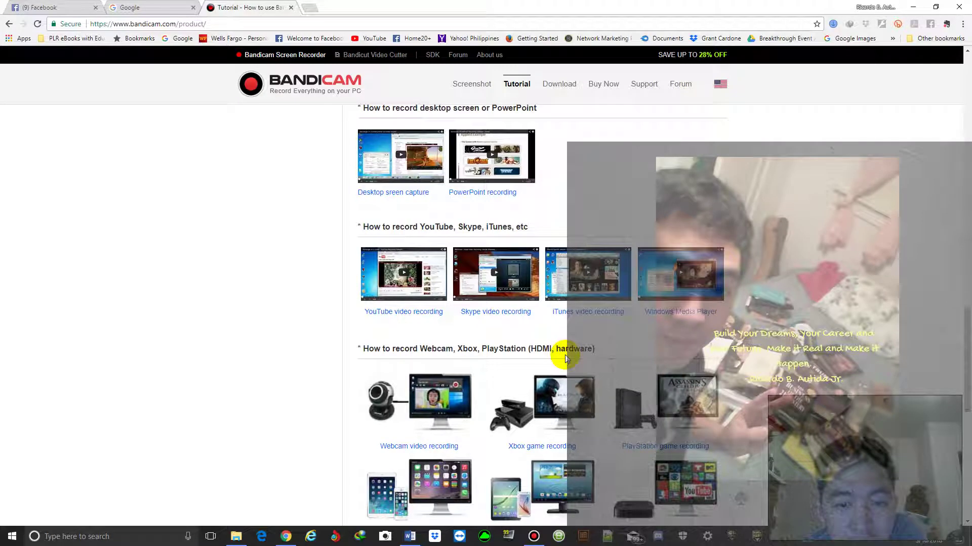
pyautogui.scroll(-3, 542, 354)
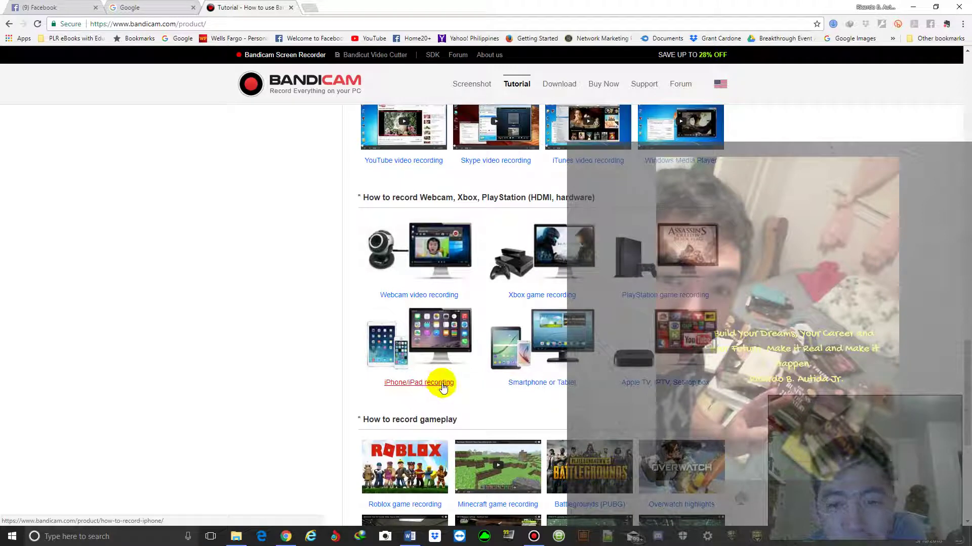
pyautogui.scroll(-4, 446, 312)
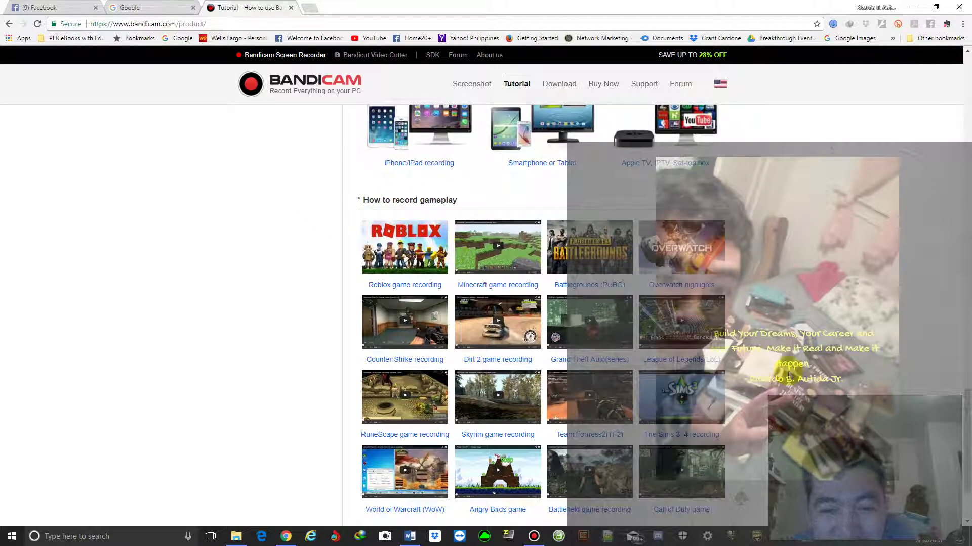
pyautogui.scroll(-2, 812, 324)
# Go back over the device tutorials, the mode comparison table and the tutorial topic list, and open the Bandicam Download page.
pyautogui.scroll(7, 835, 359)
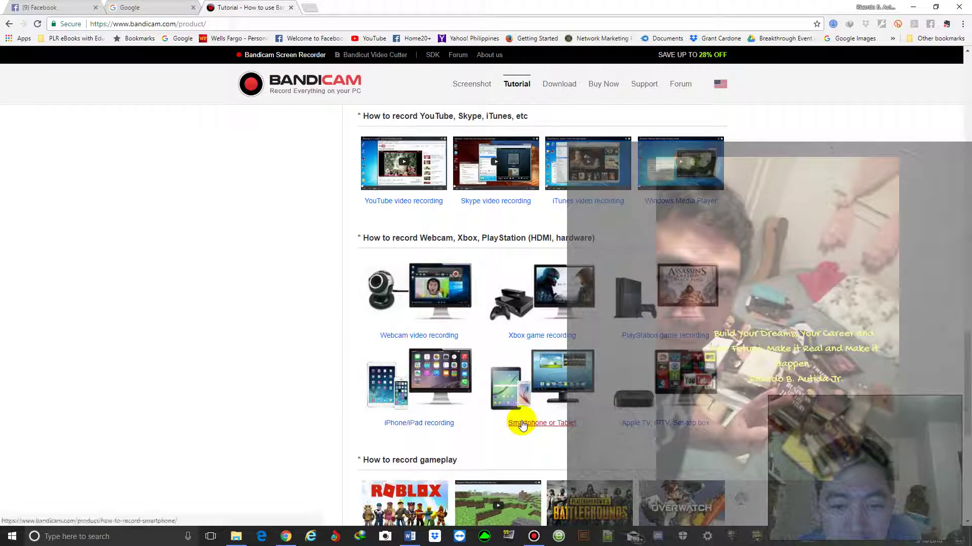
pyautogui.scroll(4, 582, 364)
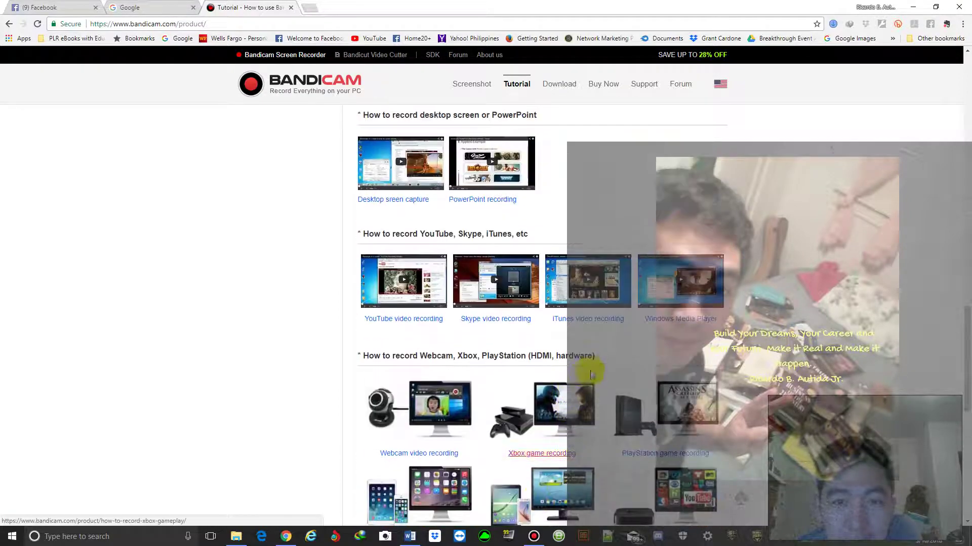
pyautogui.scroll(4, 602, 357)
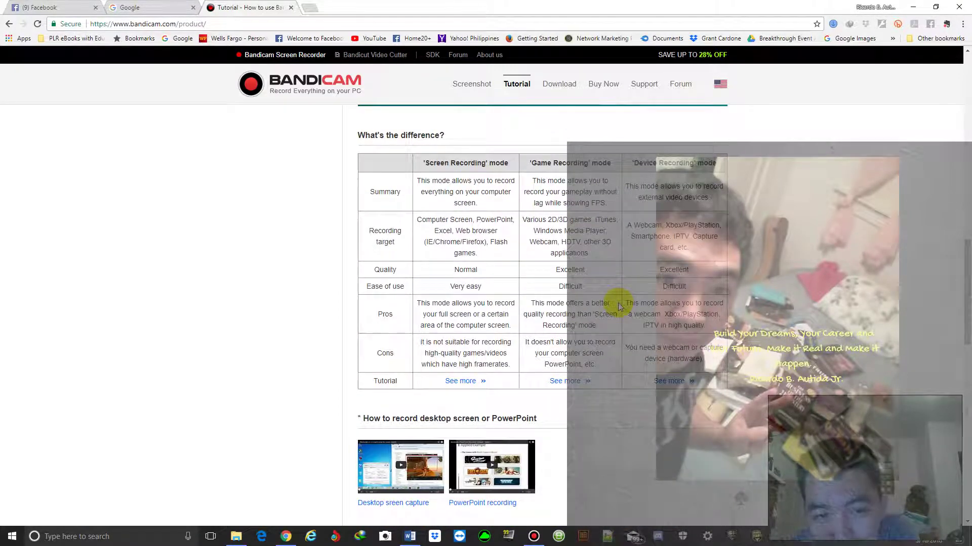
pyautogui.scroll(4, 703, 304)
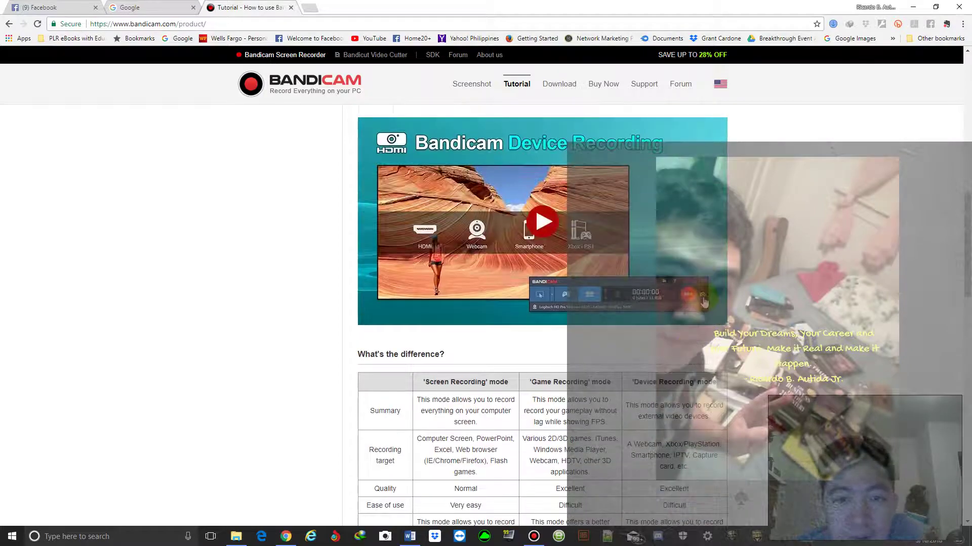
pyautogui.scroll(3, 708, 300)
pyautogui.scroll(8, 711, 296)
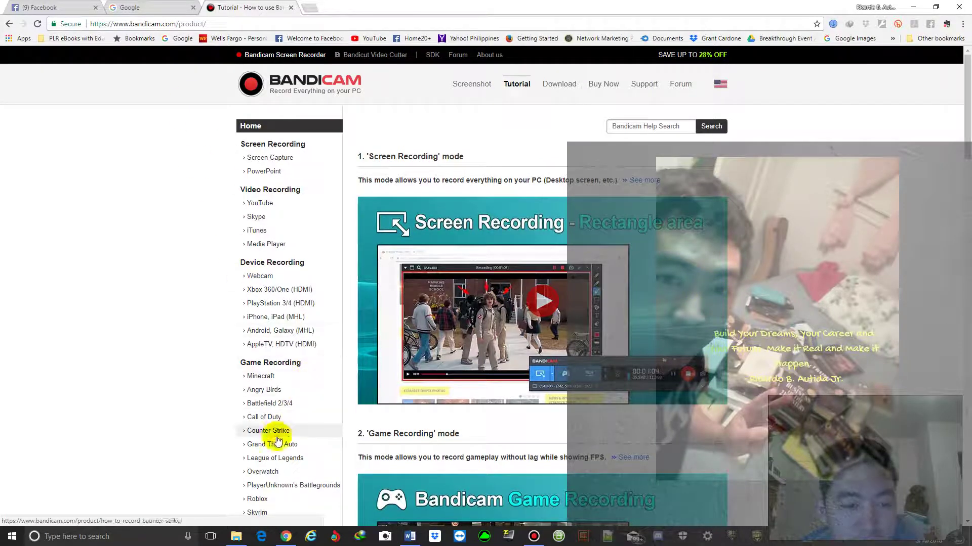
pyautogui.scroll(-2, 283, 433)
pyautogui.scroll(2, 250, 456)
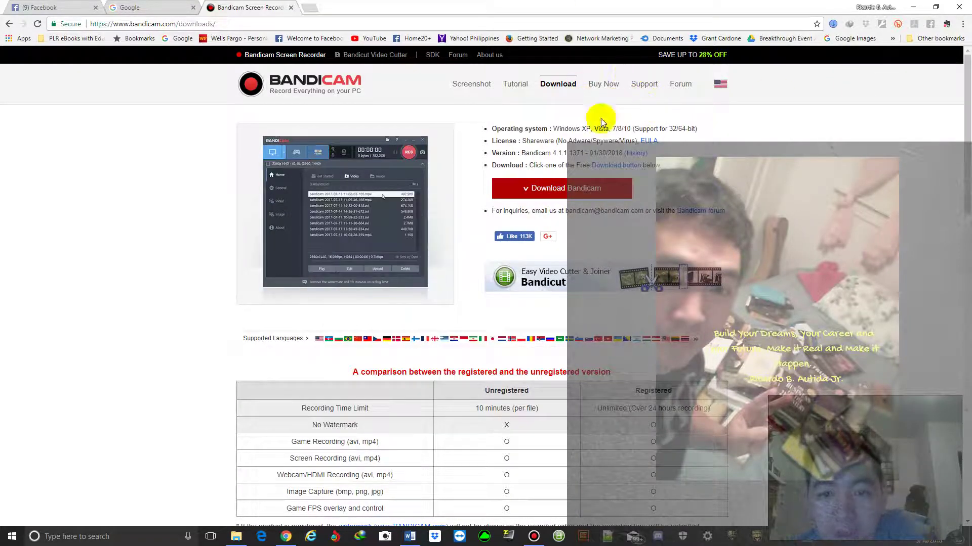
# Review the license and version details on the Download page and the registration notes beneath the comparison table.
pyautogui.moveTo(526, 140); pyautogui.dragTo(726, 150)
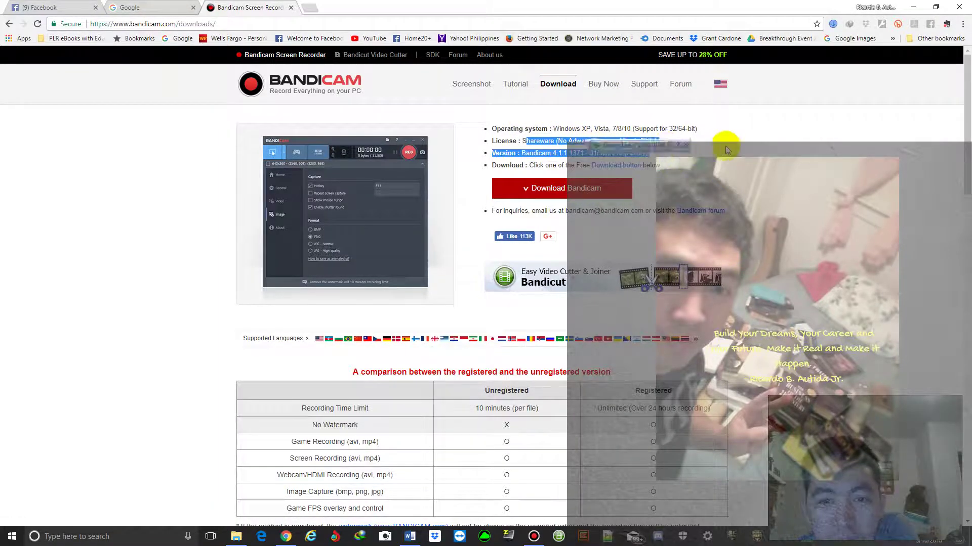
pyautogui.click(725, 120)
pyautogui.scroll(-7, 570, 213)
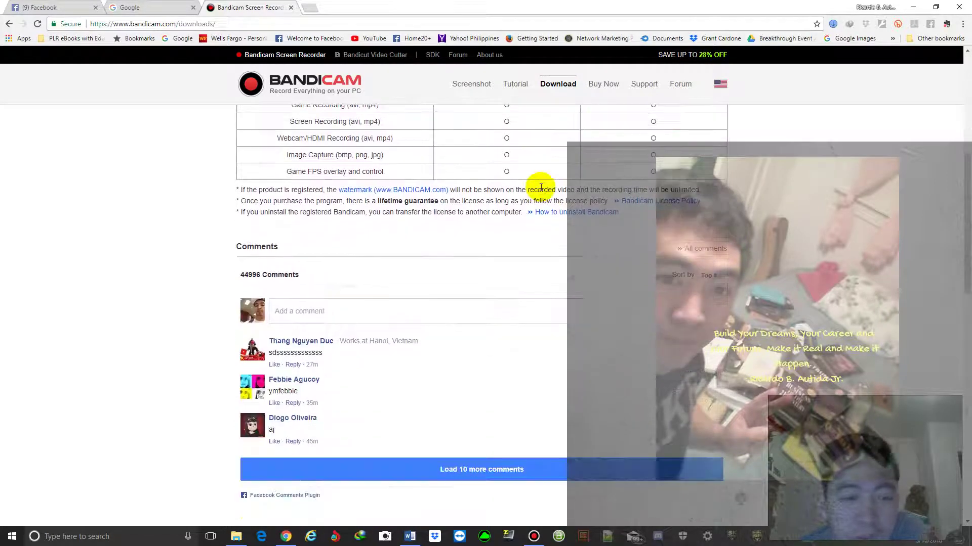
pyautogui.scroll(5, 556, 174)
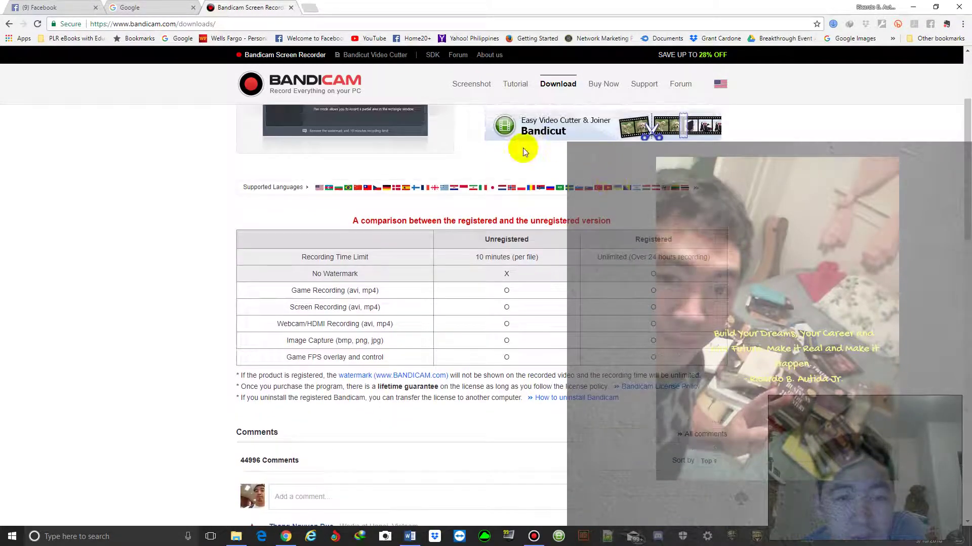
pyautogui.scroll(3, 523, 150)
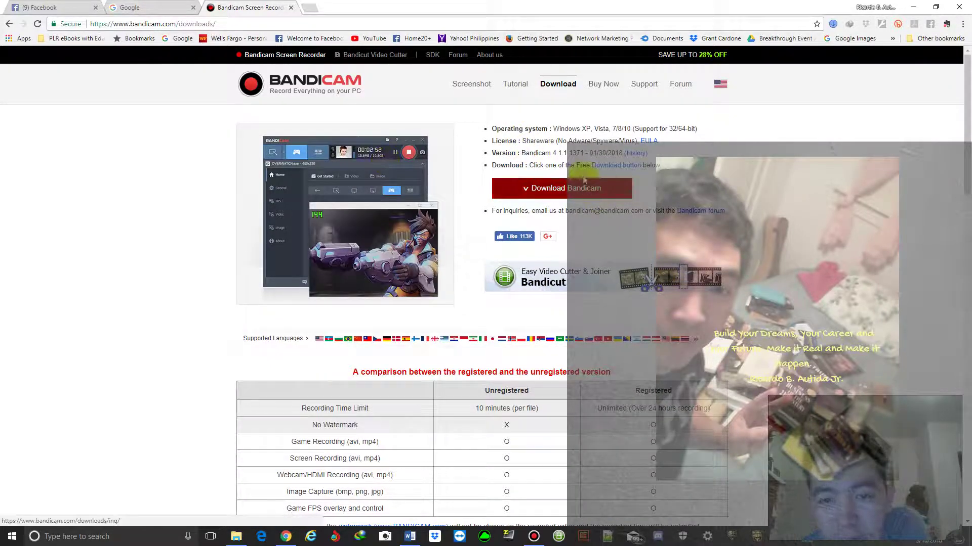
# Examine how the unregistered and registered Bandicam versions compare, especially the recording time limit and watermark rows.
pyautogui.scroll(-1, 451, 342)
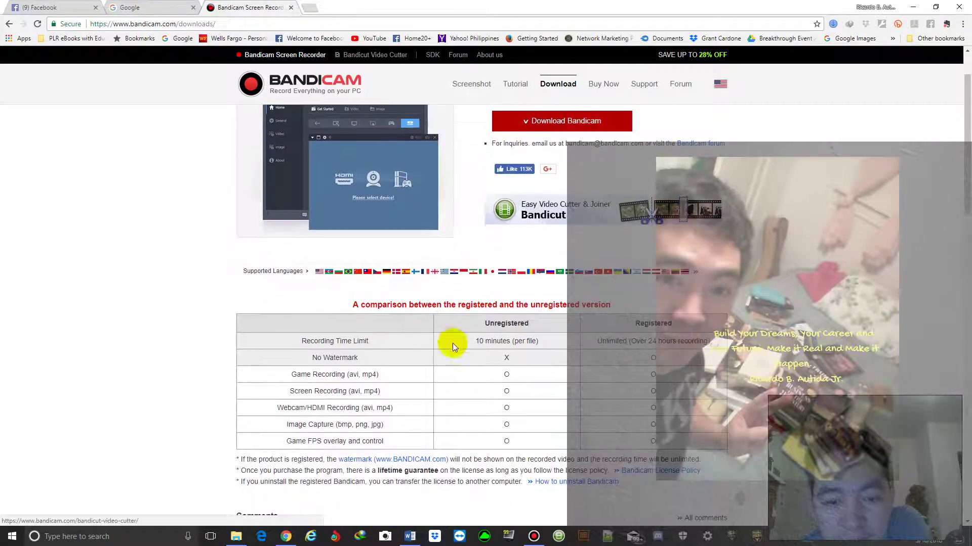
pyautogui.moveTo(490, 357); pyautogui.dragTo(534, 352)
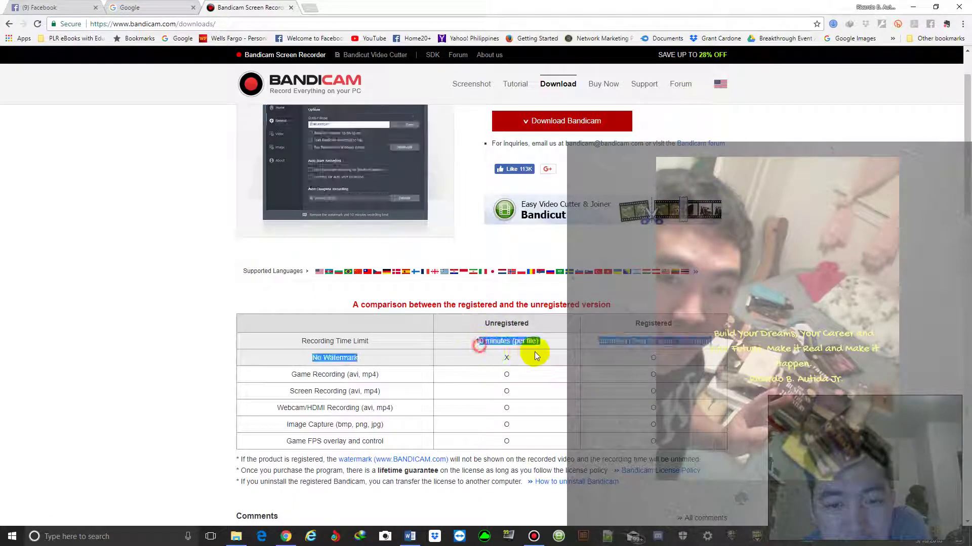
pyautogui.moveTo(357, 374); pyautogui.dragTo(525, 360)
pyautogui.click(523, 357)
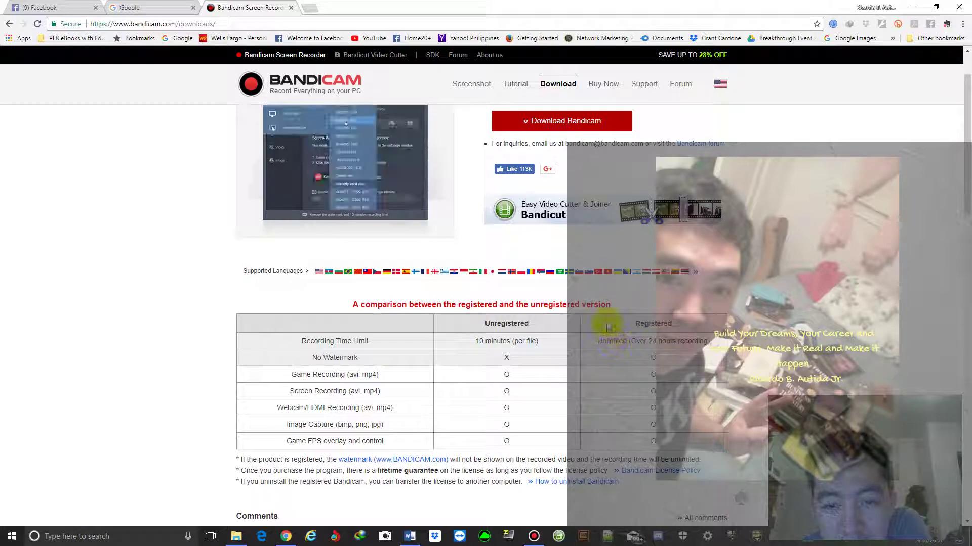
pyautogui.scroll(-1, 632, 339)
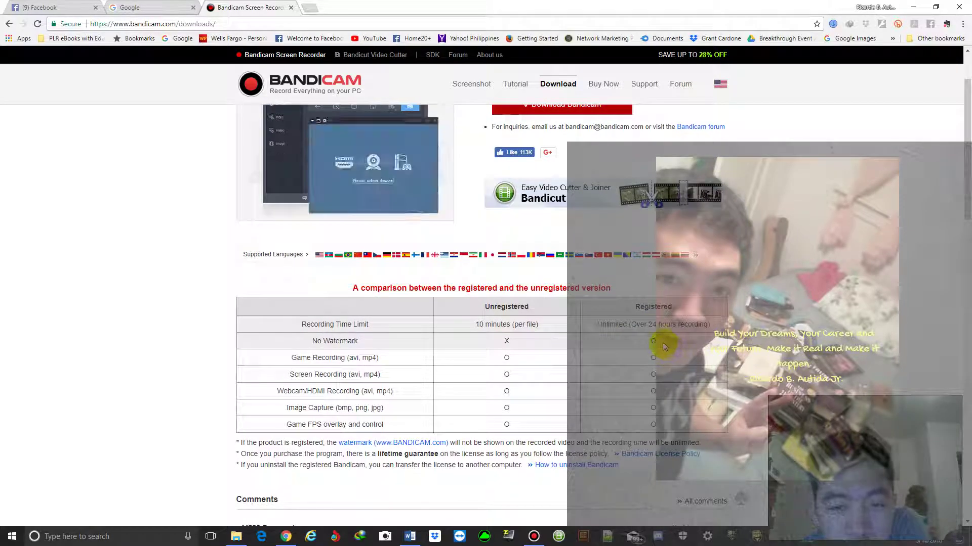
pyautogui.scroll(-4, 663, 348)
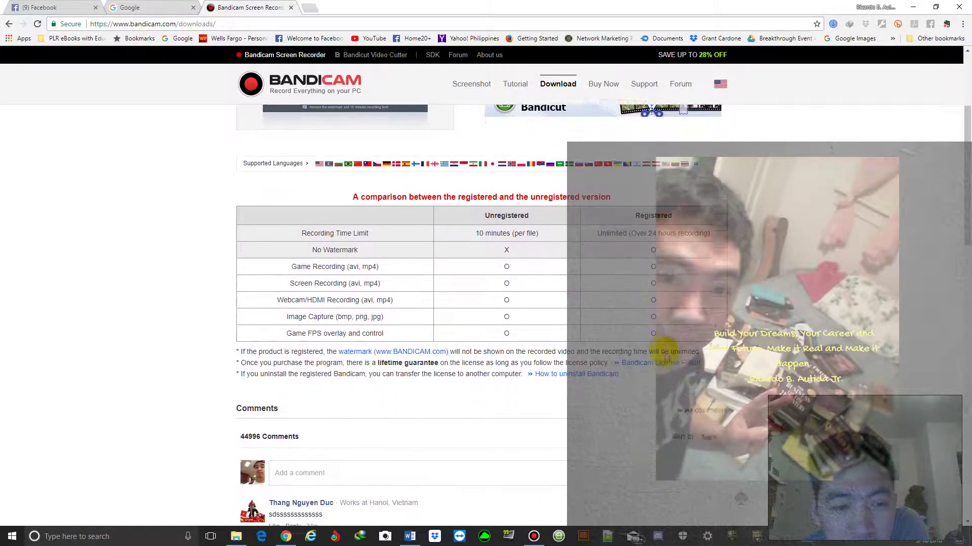
pyautogui.scroll(5, 669, 337)
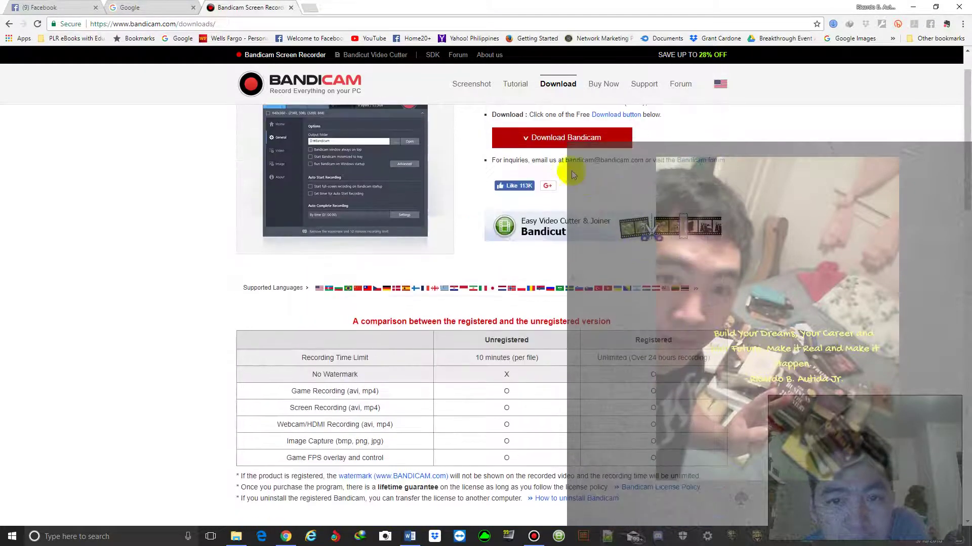
# Open the Bandicut Video Cutter page, launch the installed Bandicut program and accept the update it offers.
pyautogui.click(354, 56)
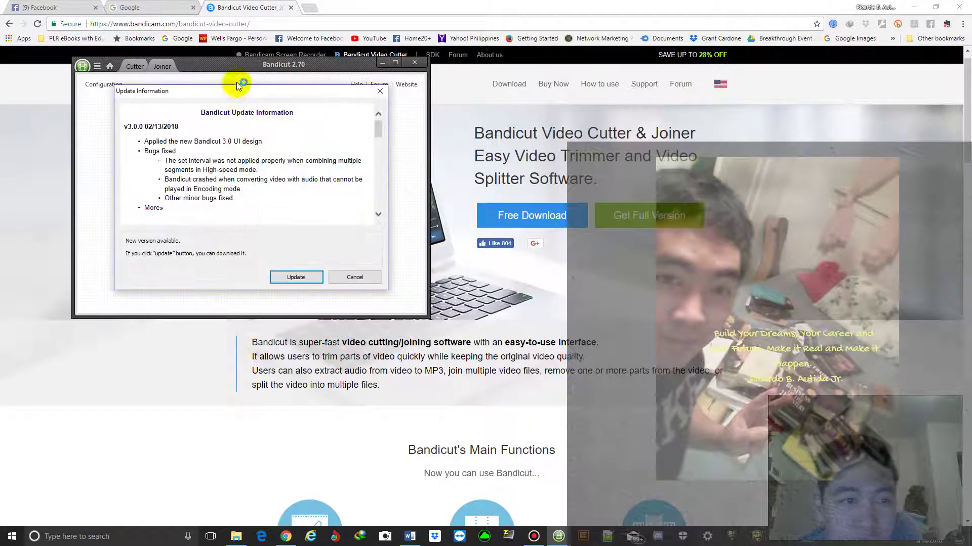
pyautogui.moveTo(234, 94); pyautogui.dragTo(271, 98)
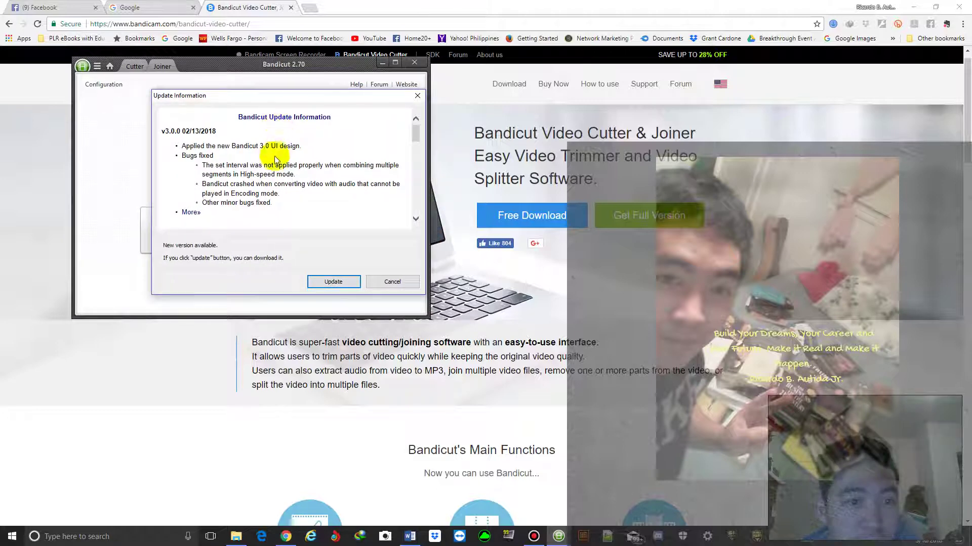
pyautogui.click(326, 283)
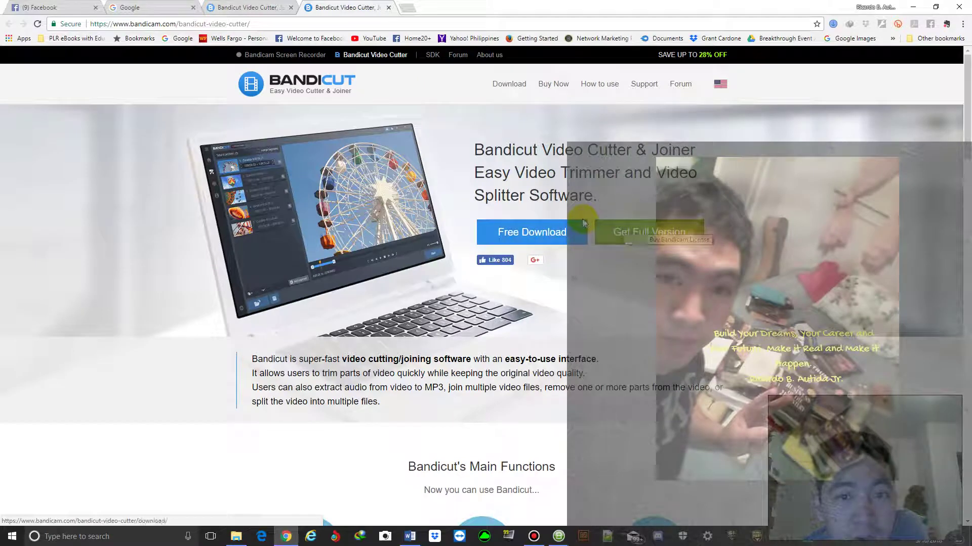
# Open the purchase page for Bandicut's full version, check the license prices and close that page.
pyautogui.click(618, 233)
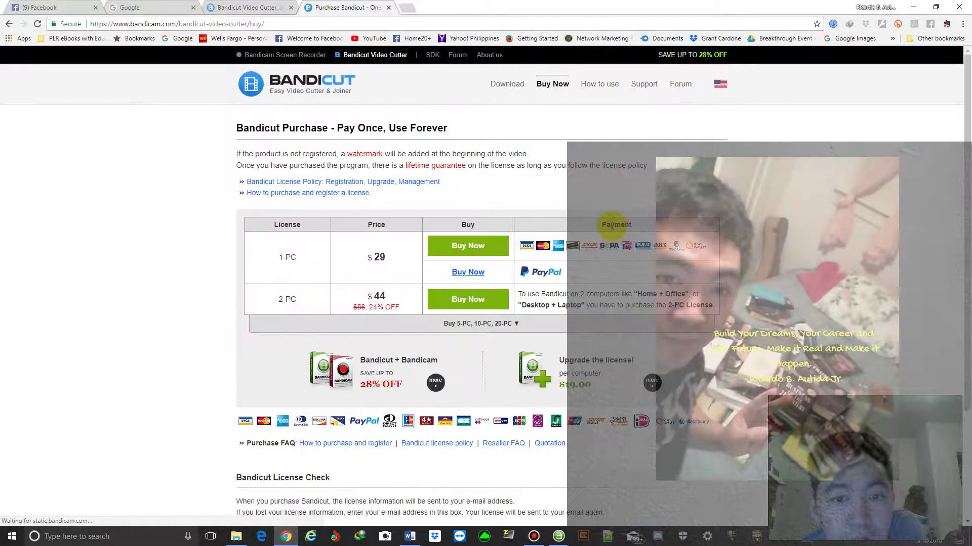
pyautogui.click(250, 7)
pyautogui.click(334, 4)
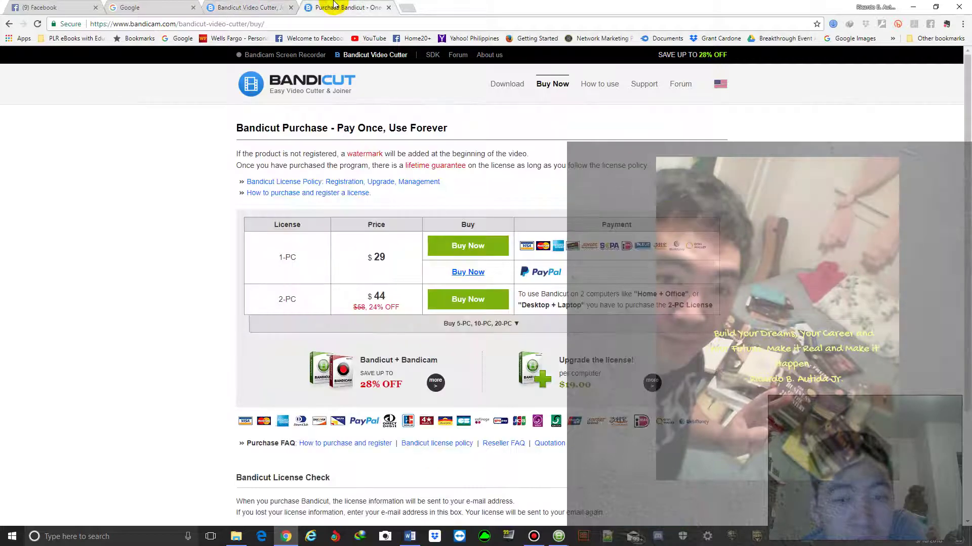
pyautogui.click(388, 7)
# Look over the Bandicut description and main functions on the remaining Video Cutter page and close it.
pyautogui.scroll(-3, 531, 228)
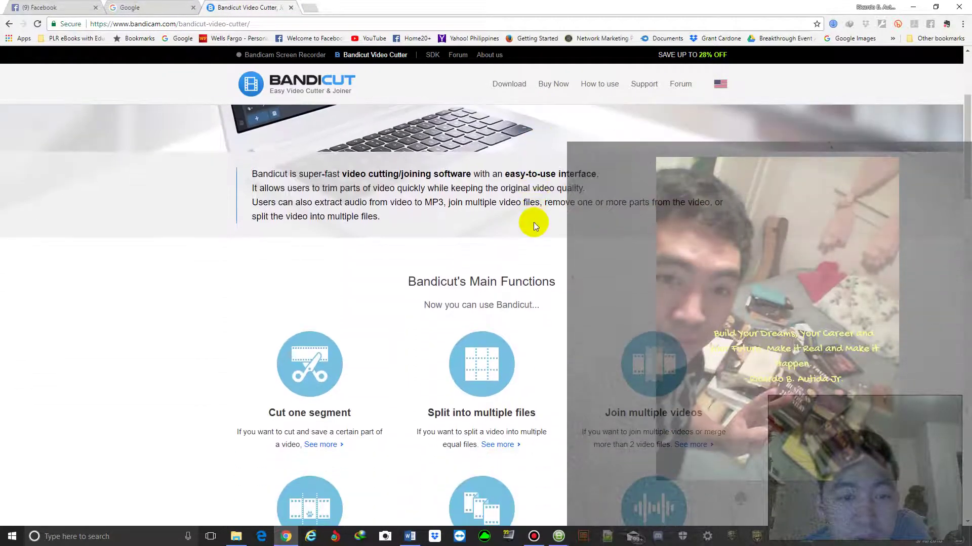
pyautogui.scroll(1, 531, 223)
pyautogui.scroll(2, 516, 237)
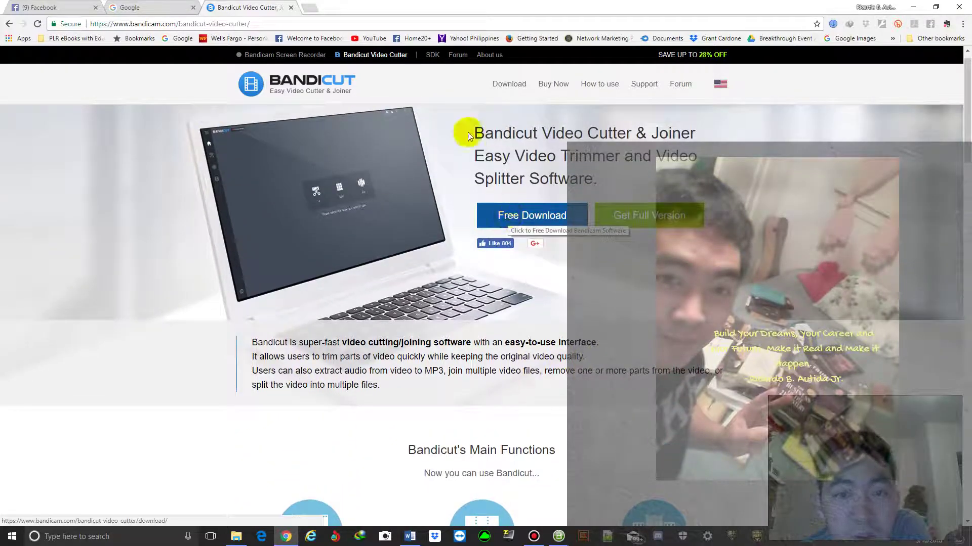
pyautogui.click(291, 7)
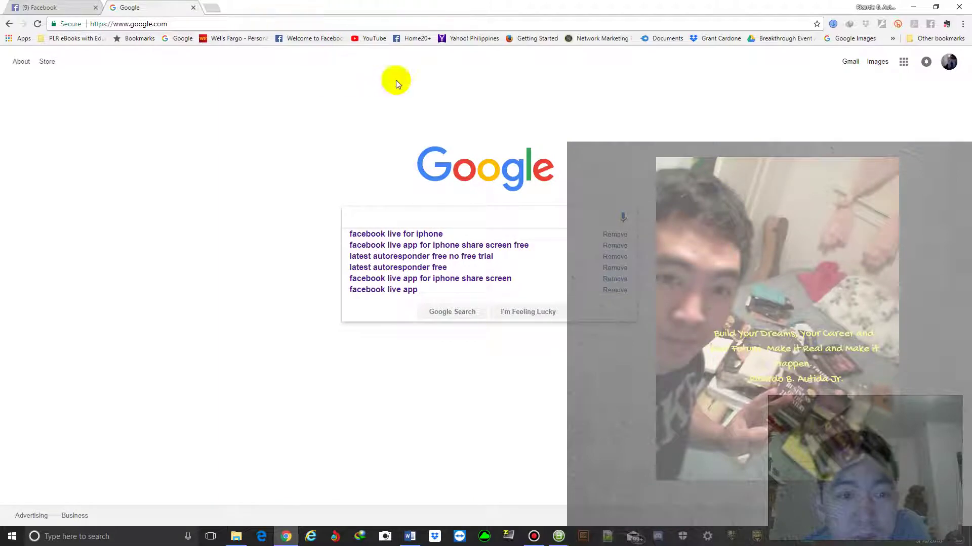
# Load bandicam.com in a new browser tab and minimize the browser to reveal the Bandicut program.
pyautogui.click(216, 10)
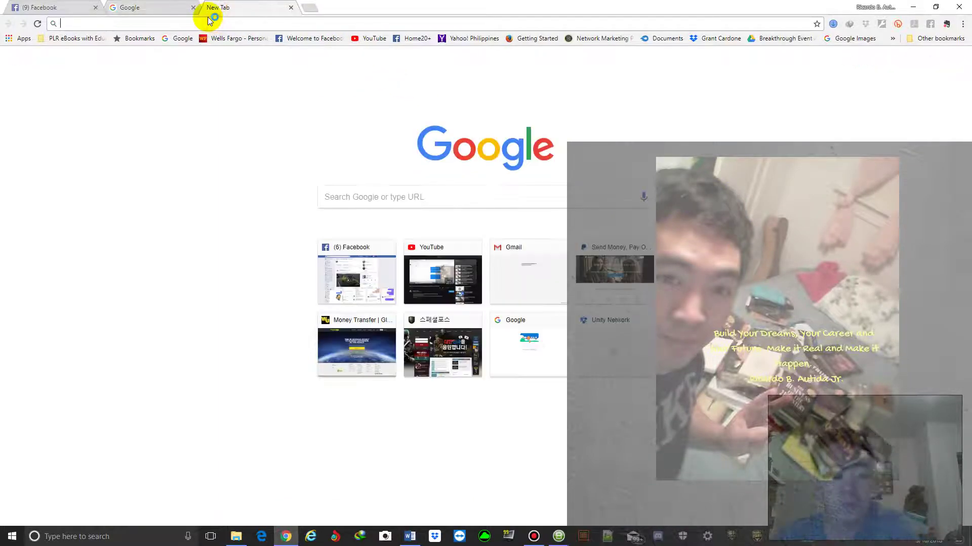
pyautogui.write('bandicam.com')
pyautogui.press('Return')
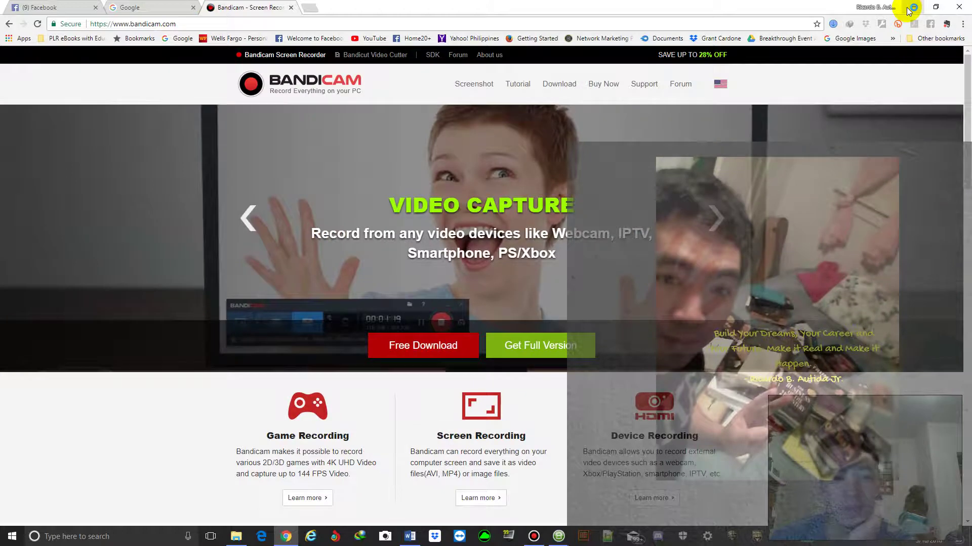
pyautogui.click(910, 7)
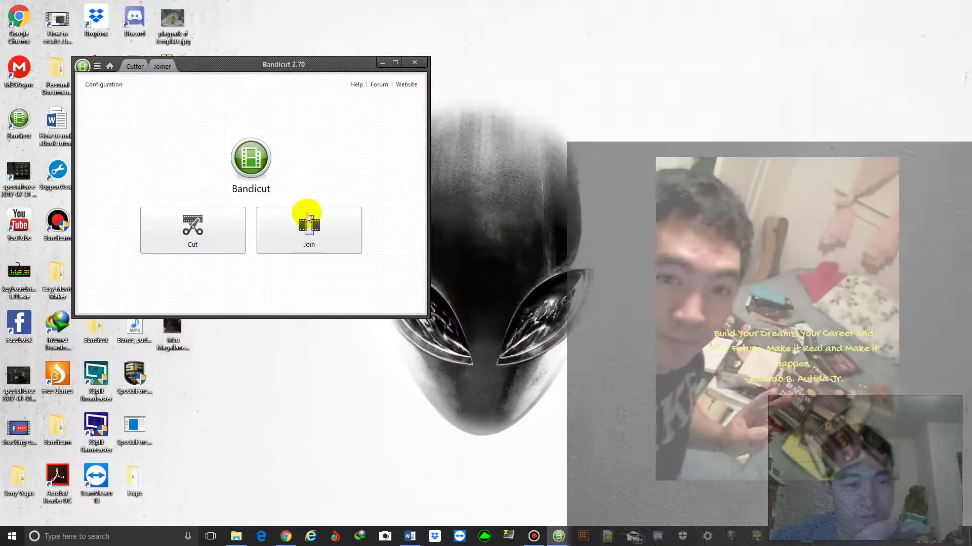
# Move the Bandicut window towards the screen's centre and look over its main menu, Cutter view and Joiner view.
pyautogui.moveTo(225, 79); pyautogui.dragTo(502, 114)
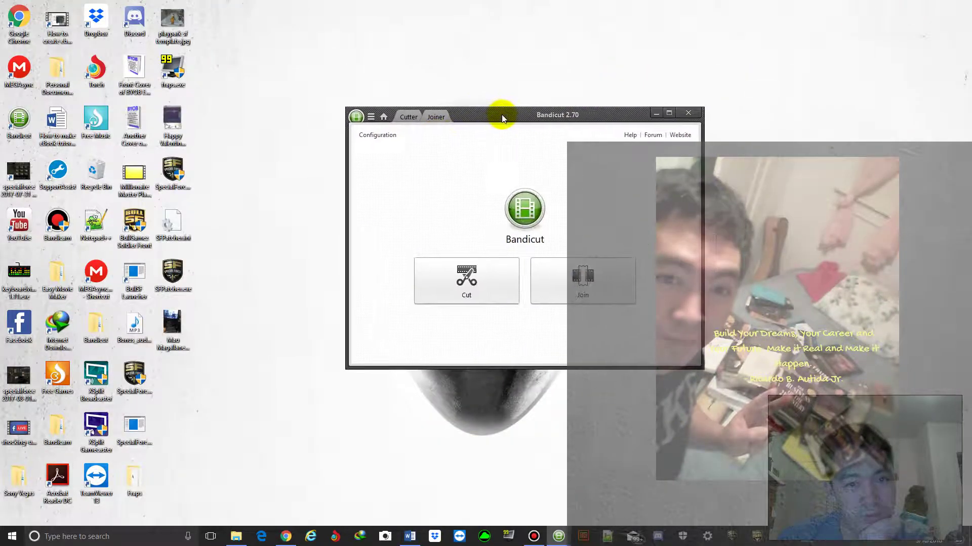
pyautogui.click(371, 117)
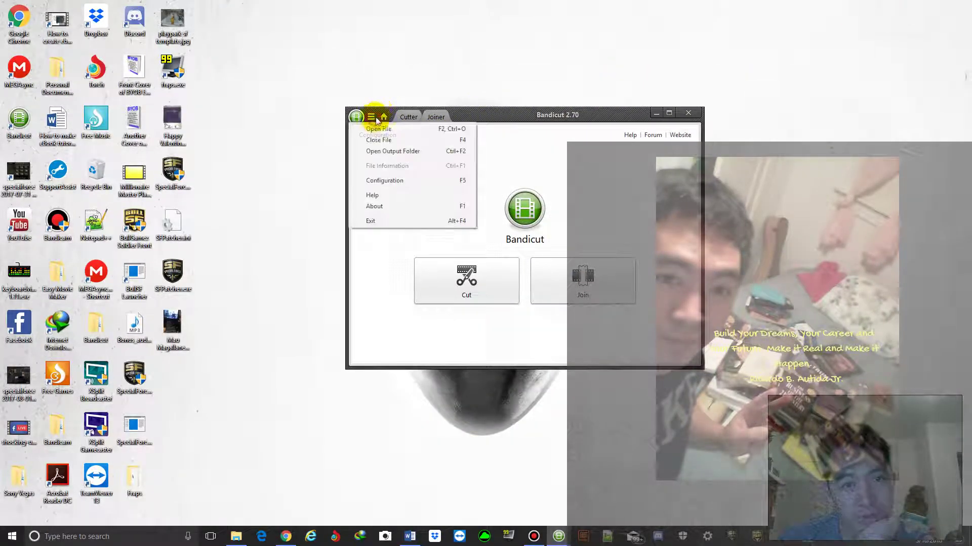
pyautogui.click(387, 119)
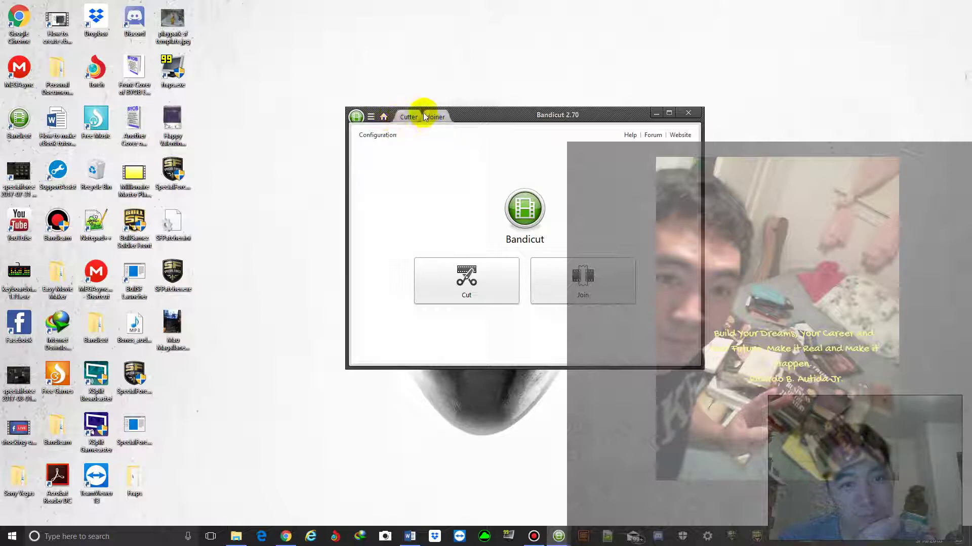
pyautogui.click(408, 117)
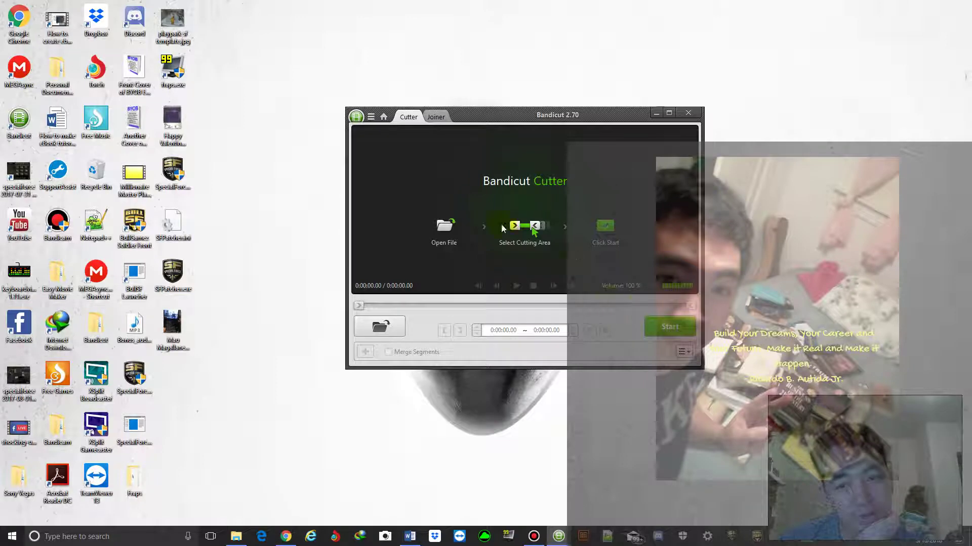
pyautogui.click(435, 117)
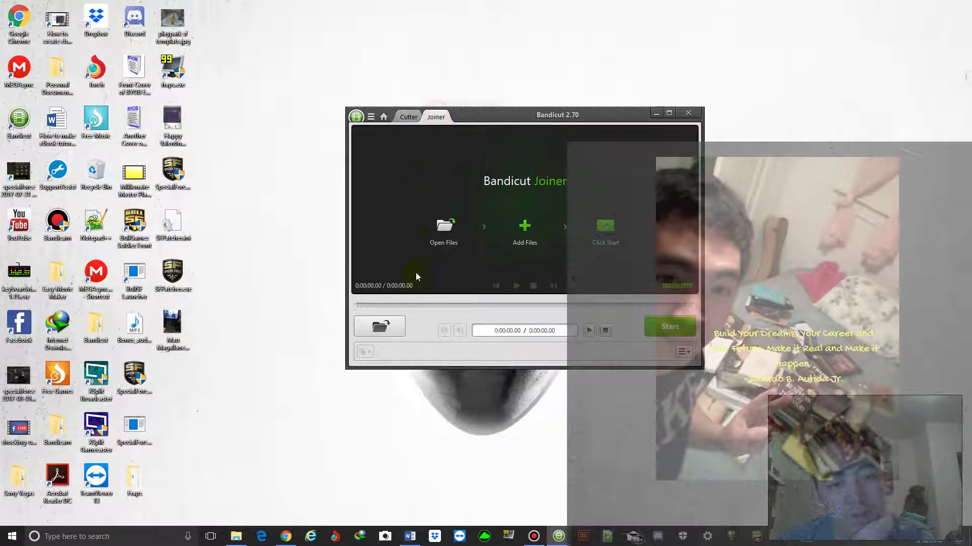
# Bring up the Joiner's video file selection, dismiss it without choosing a file and minimize Bandicut.
pyautogui.click(423, 283)
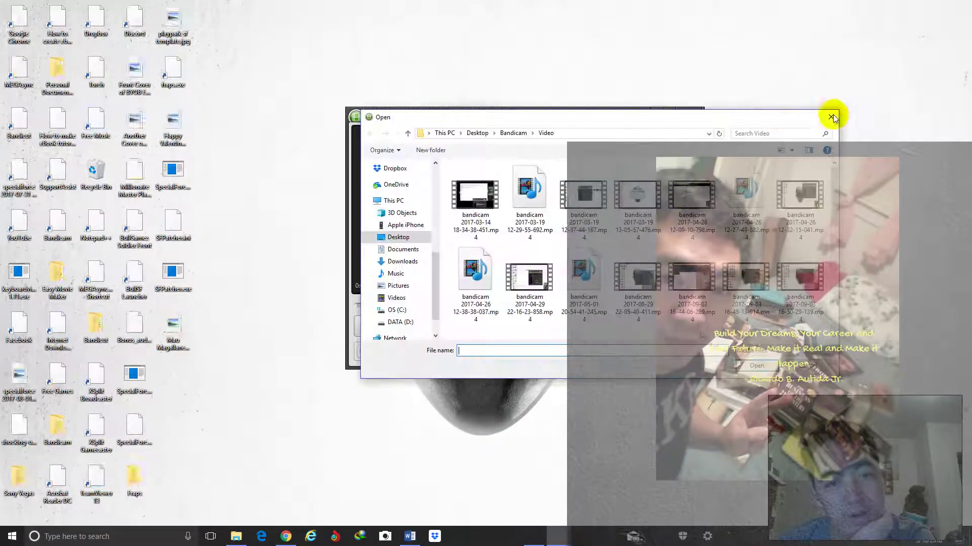
pyautogui.click(827, 119)
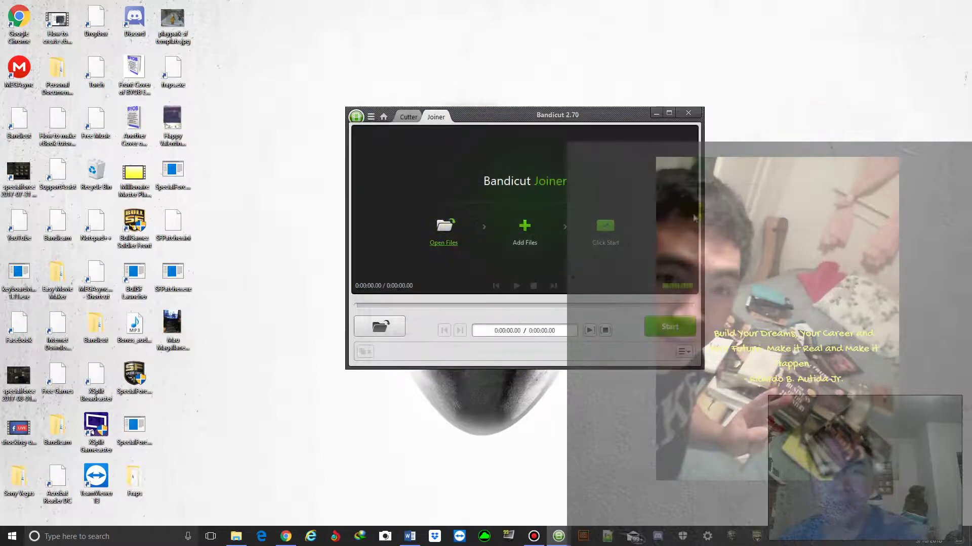
pyautogui.click(656, 113)
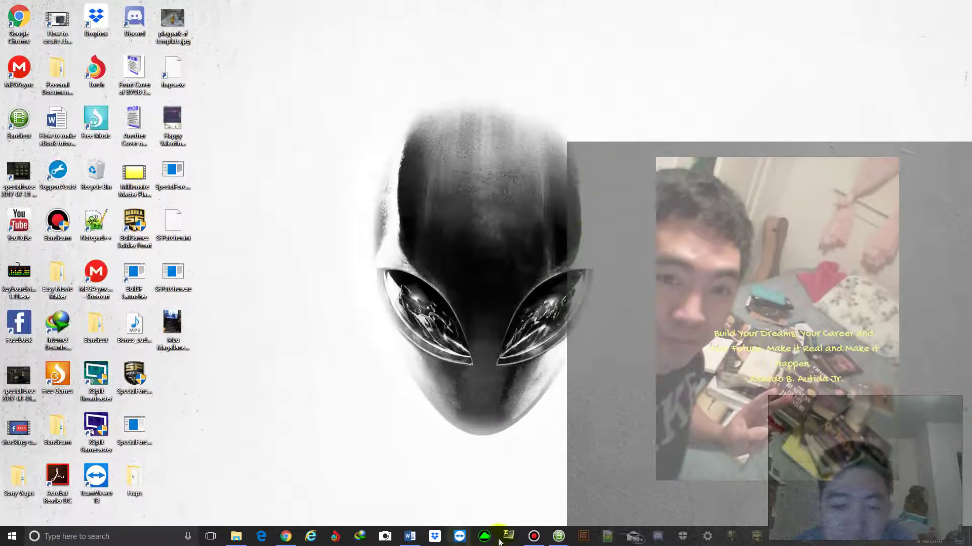
# Switch to Bandicam, reposition its window and examine the Rectangle on a screen, Fullscreen and Around mouse recording choices.
pyautogui.click(534, 537)
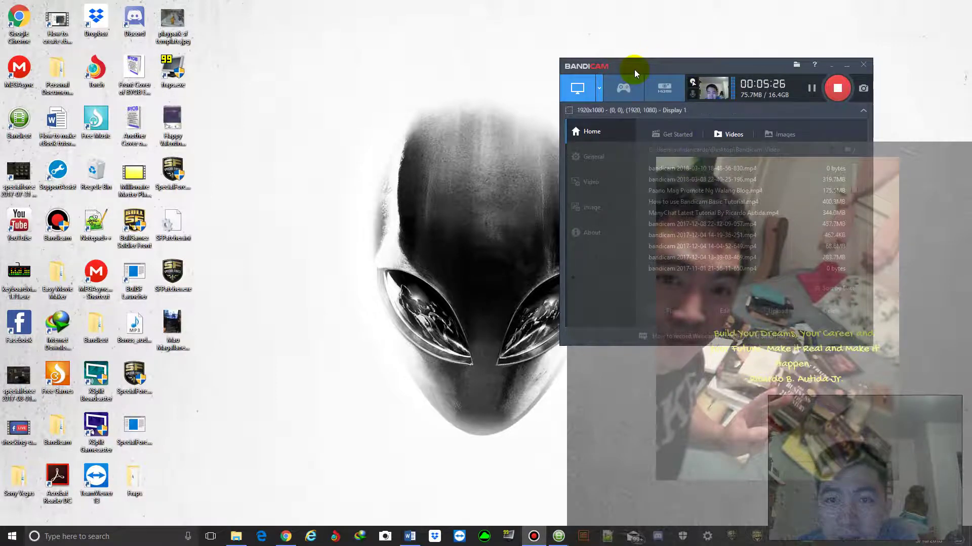
pyautogui.moveTo(634, 70); pyautogui.dragTo(409, 102)
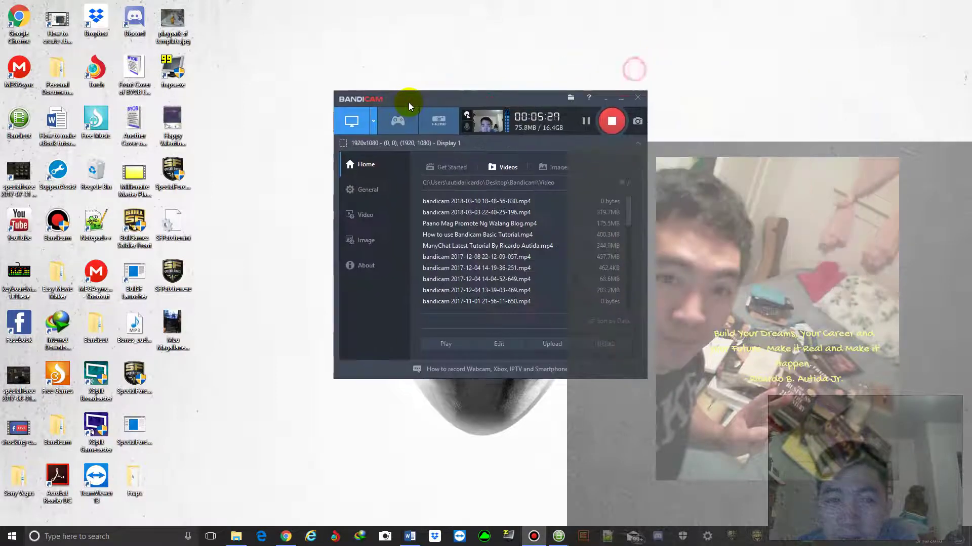
pyautogui.click(374, 123)
pyautogui.moveTo(385, 150)
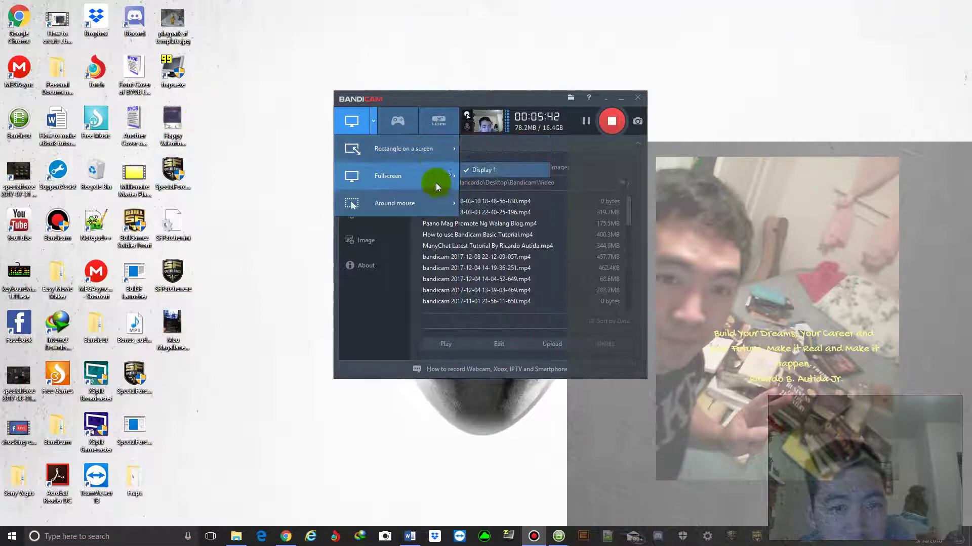
pyautogui.moveTo(434, 180)
pyautogui.moveTo(394, 205)
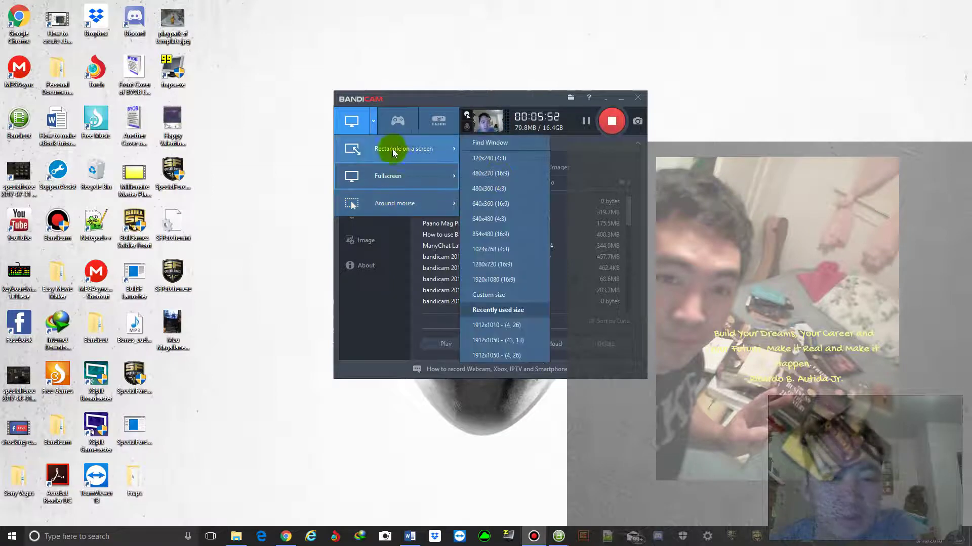
pyautogui.moveTo(414, 98); pyautogui.dragTo(382, 95)
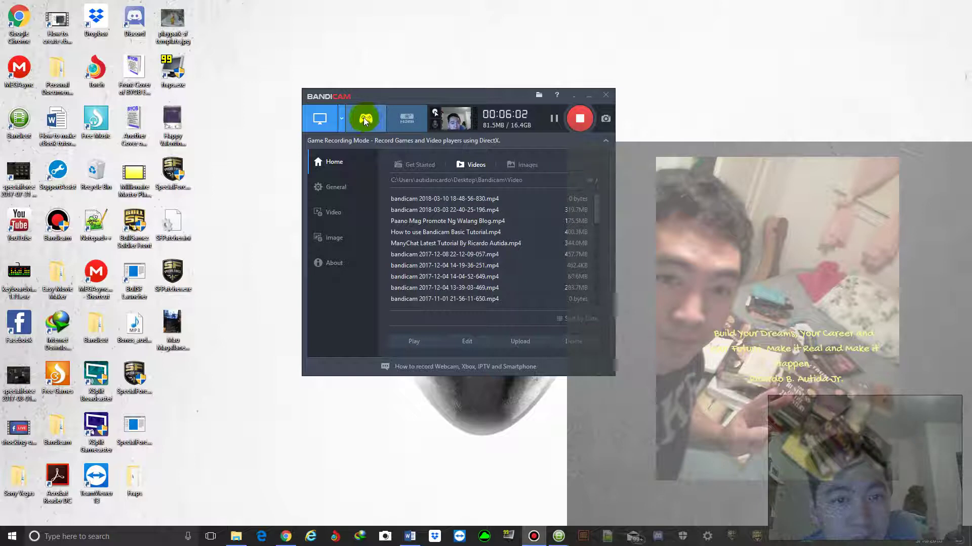
# Open the sound section of the recording settings and check which devices the primary sound device offers.
pyautogui.click(437, 114)
pyautogui.click(360, 132)
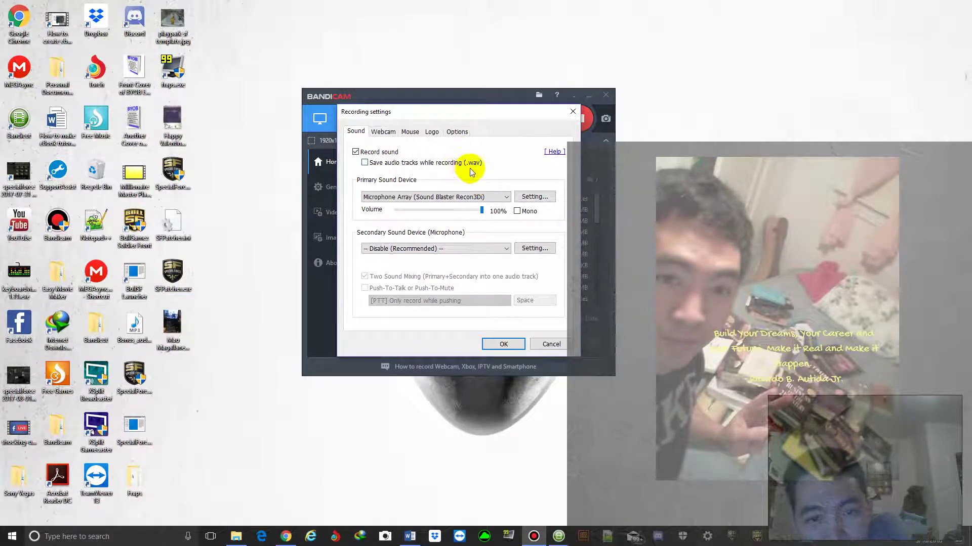
pyautogui.click(411, 200)
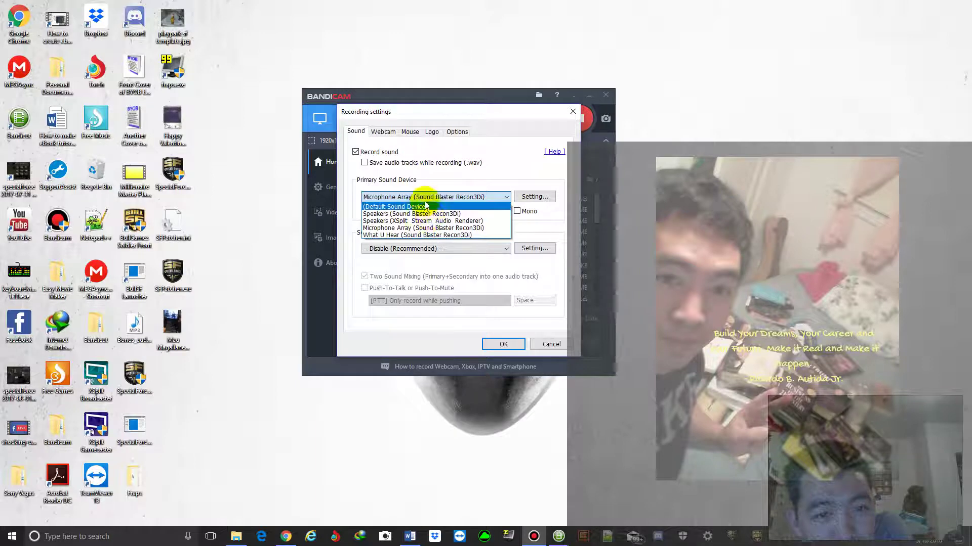
pyautogui.click(431, 198)
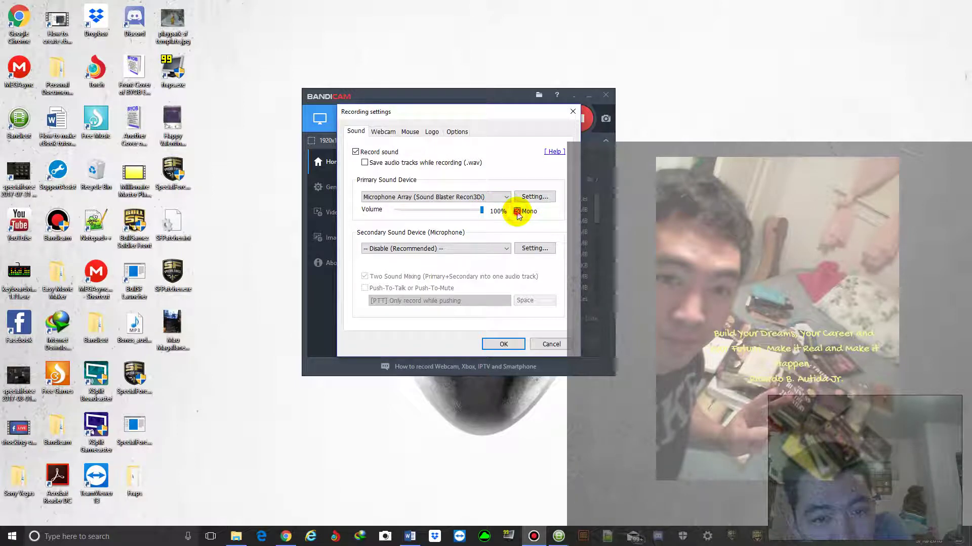
# Examine the Windows playback, recording and communications sound settings, cancel them and check the secondary sound device choices.
pyautogui.click(530, 196)
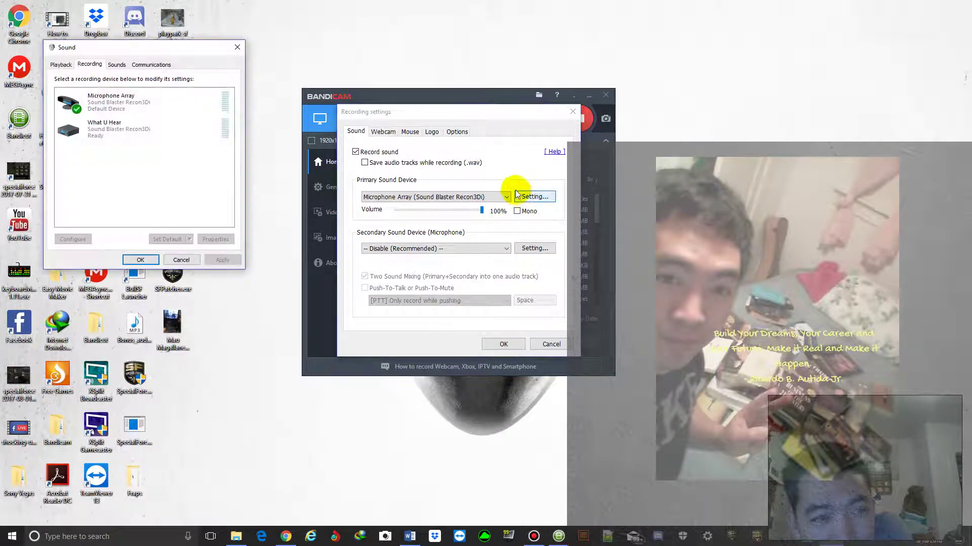
pyautogui.moveTo(126, 59); pyautogui.dragTo(751, 84)
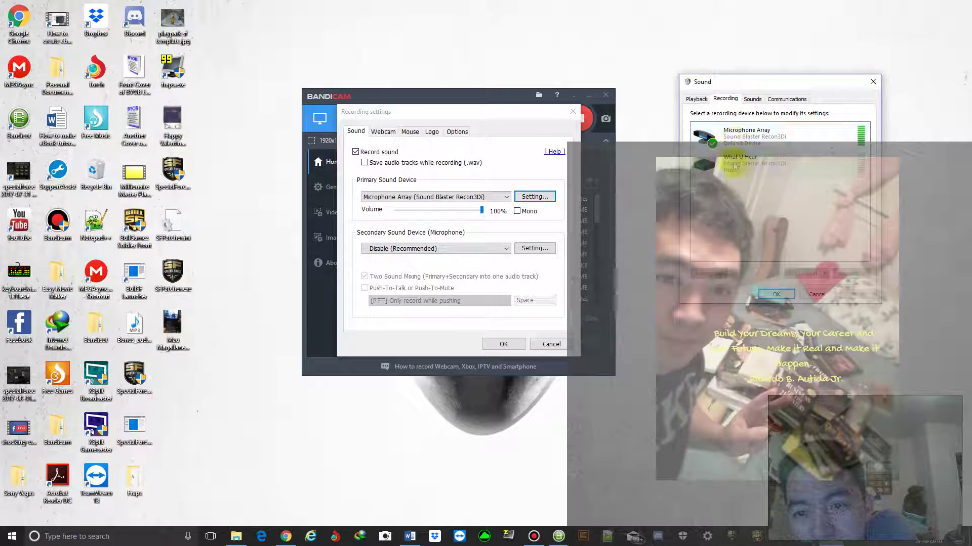
pyautogui.click(696, 99)
pyautogui.click(725, 98)
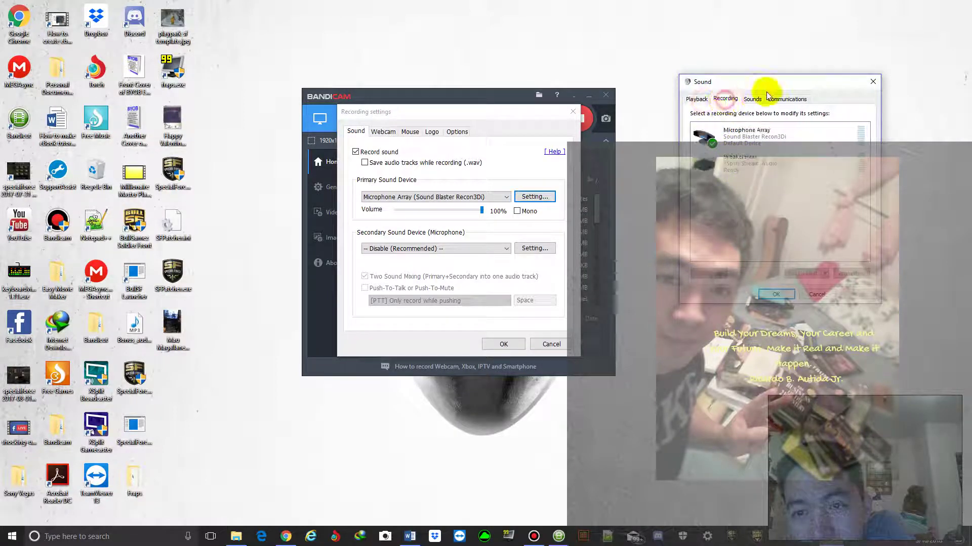
pyautogui.click(776, 99)
pyautogui.click(698, 99)
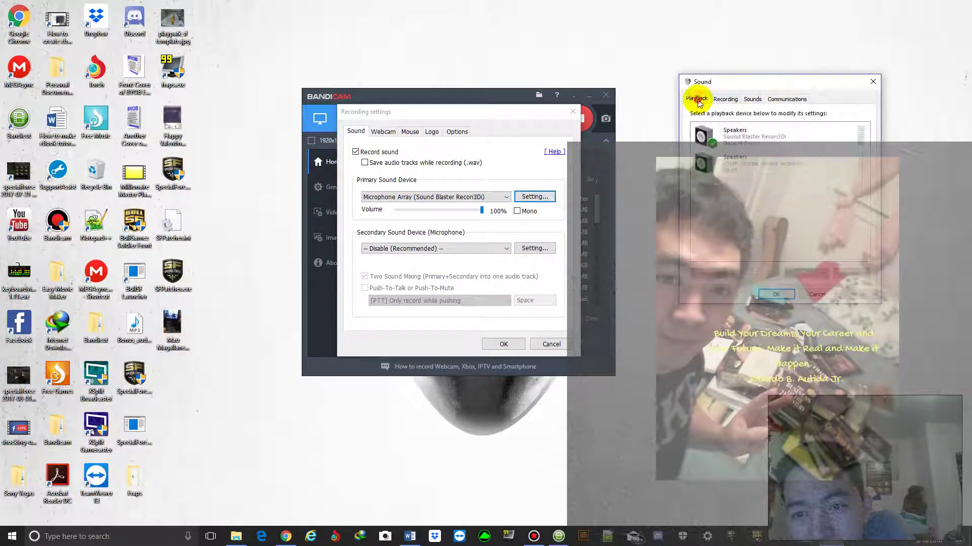
pyautogui.click(789, 99)
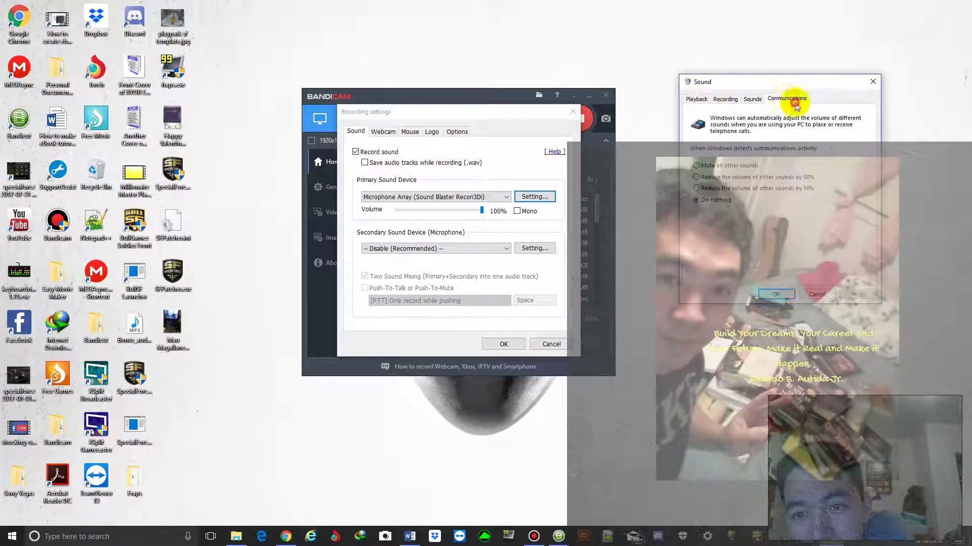
pyautogui.click(688, 101)
pyautogui.click(816, 294)
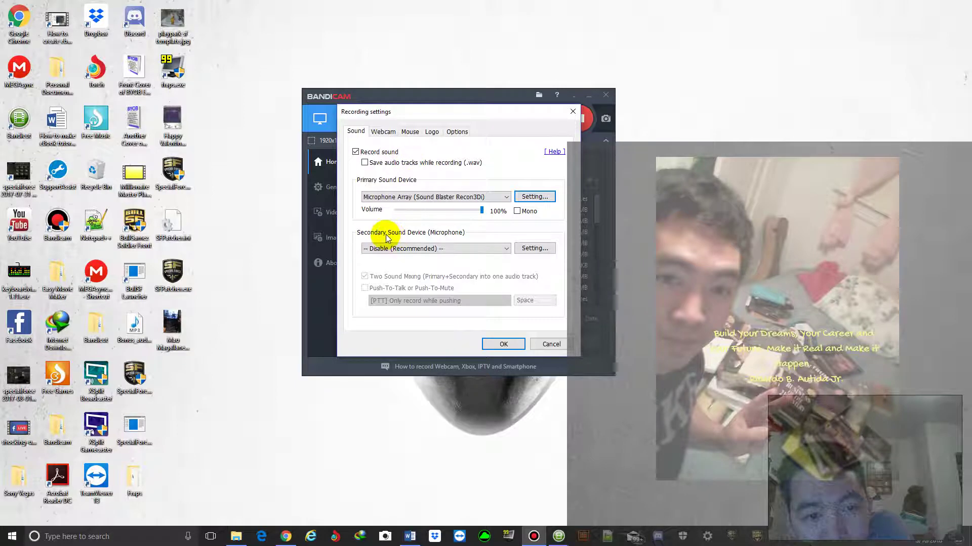
pyautogui.click(438, 249)
pyautogui.click(431, 249)
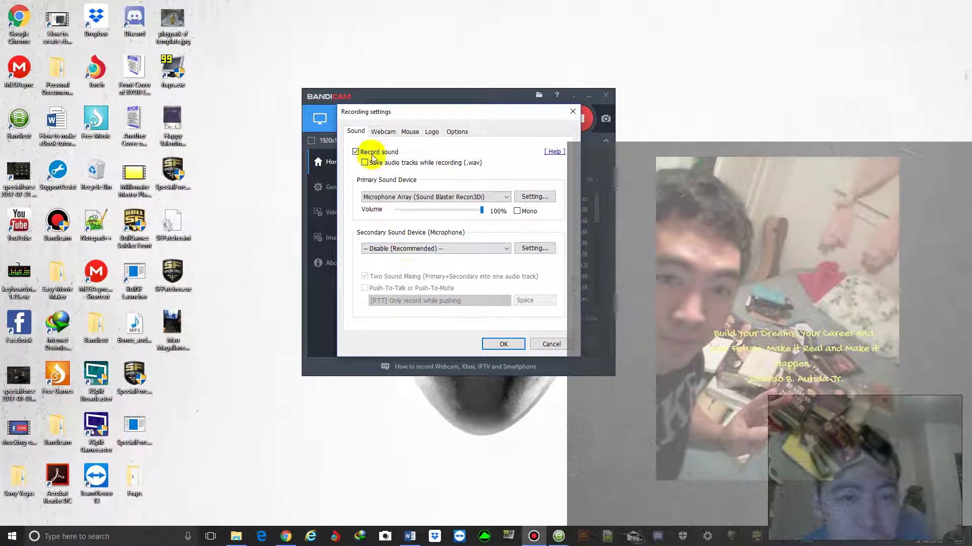
# Review the webcam overlay settings, the available webcams and the camera's Video Proc Amp and Camera Control properties, cancelling without changes.
pyautogui.click(374, 133)
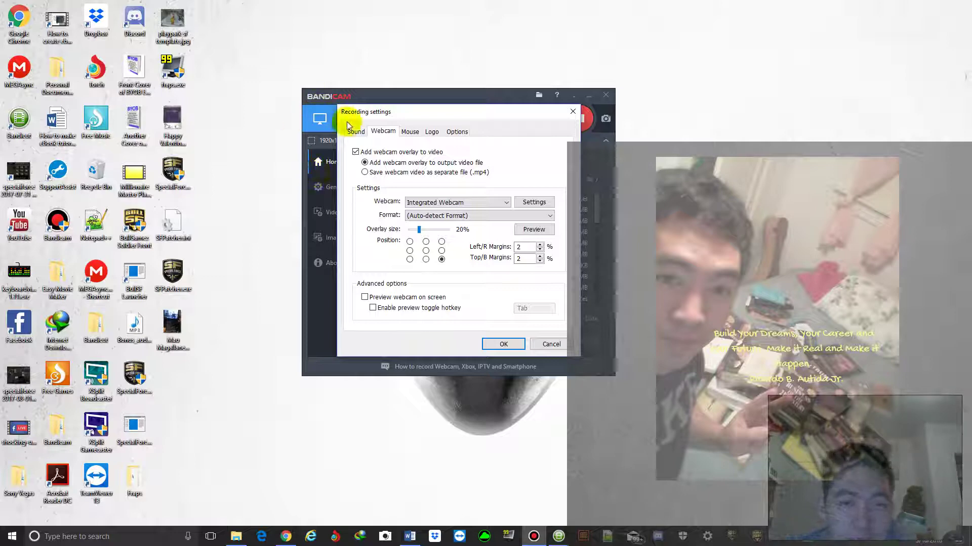
pyautogui.click(418, 202)
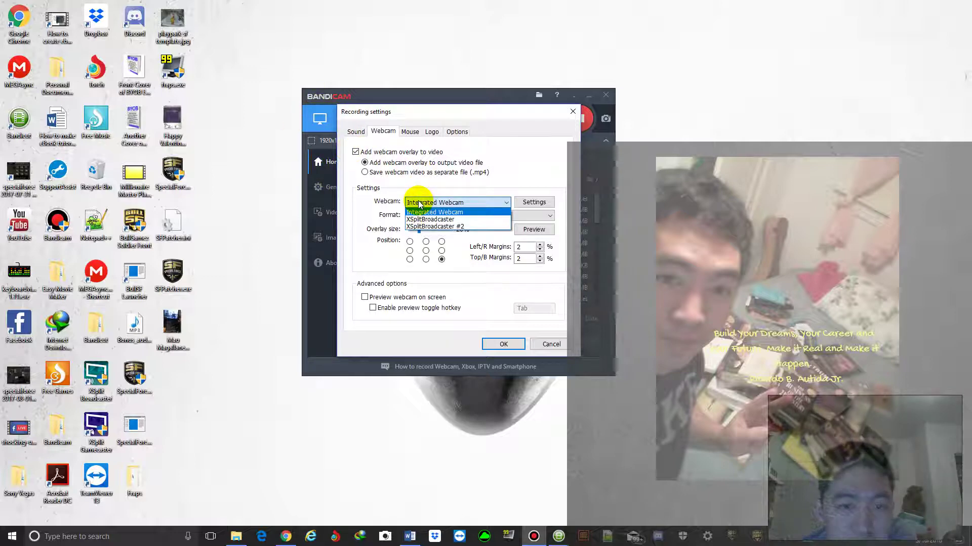
pyautogui.click(419, 203)
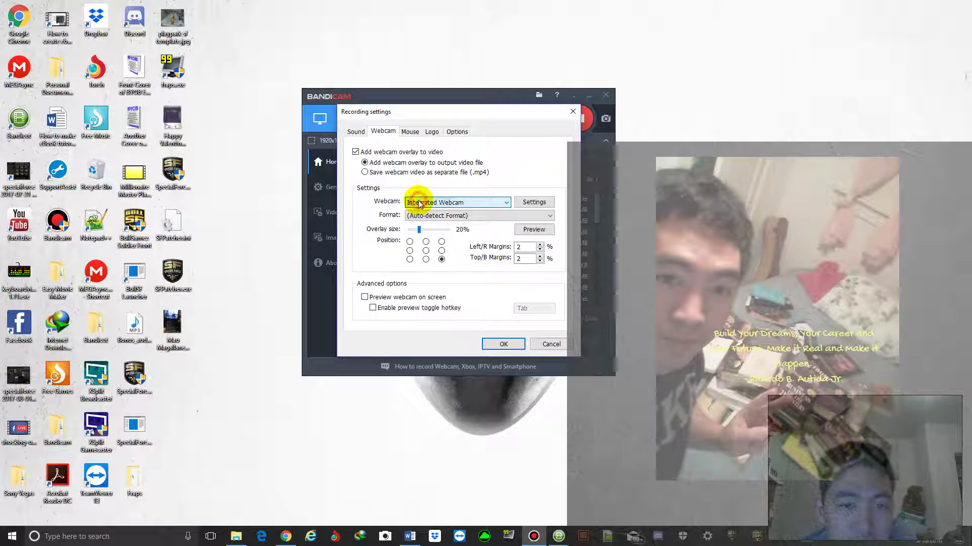
pyautogui.click(531, 202)
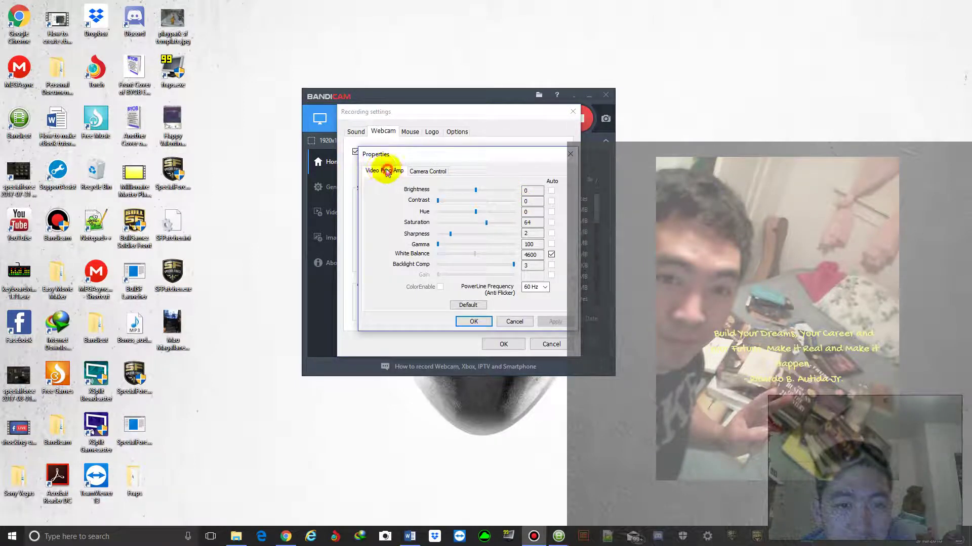
pyautogui.click(411, 172)
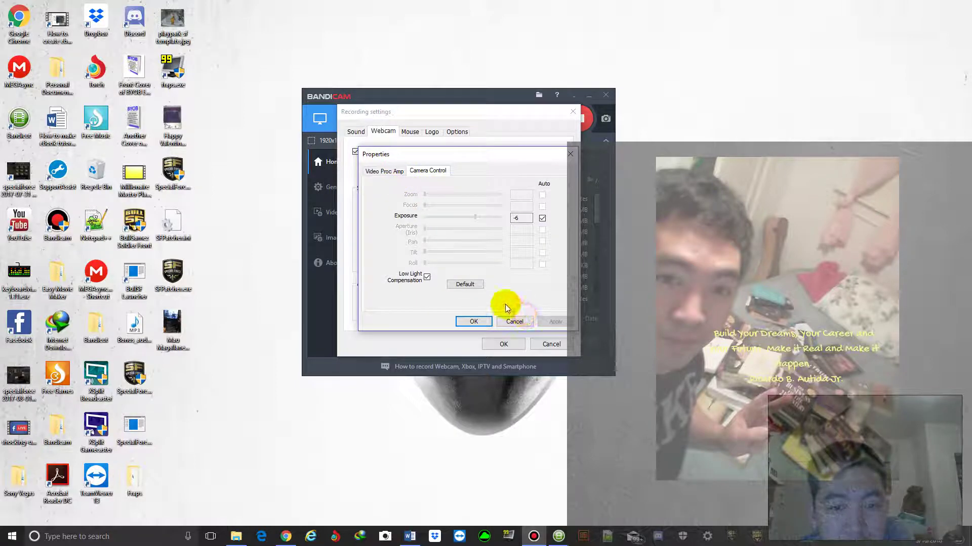
pyautogui.click(509, 322)
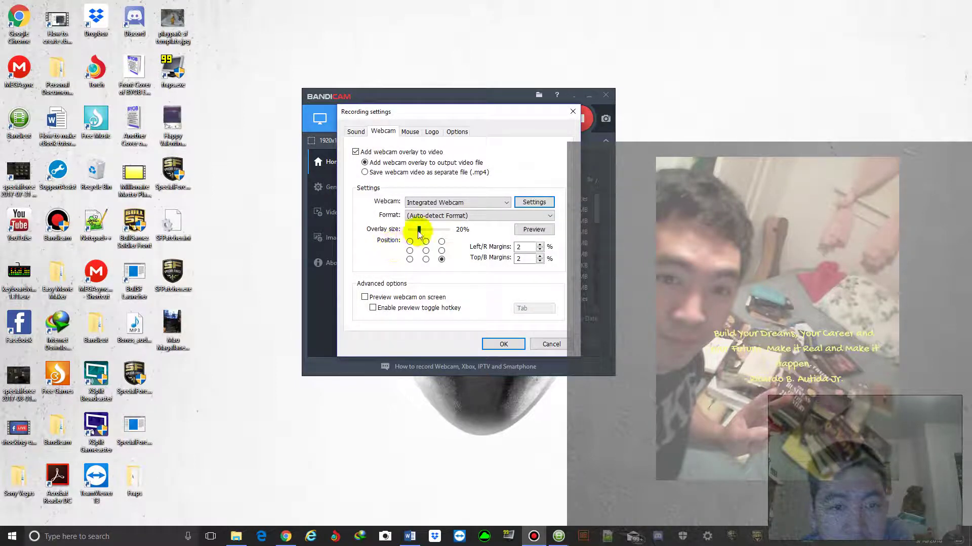
# Show the webcam preview, arrange it beside the recording settings window and close the preview.
pyautogui.click(547, 232)
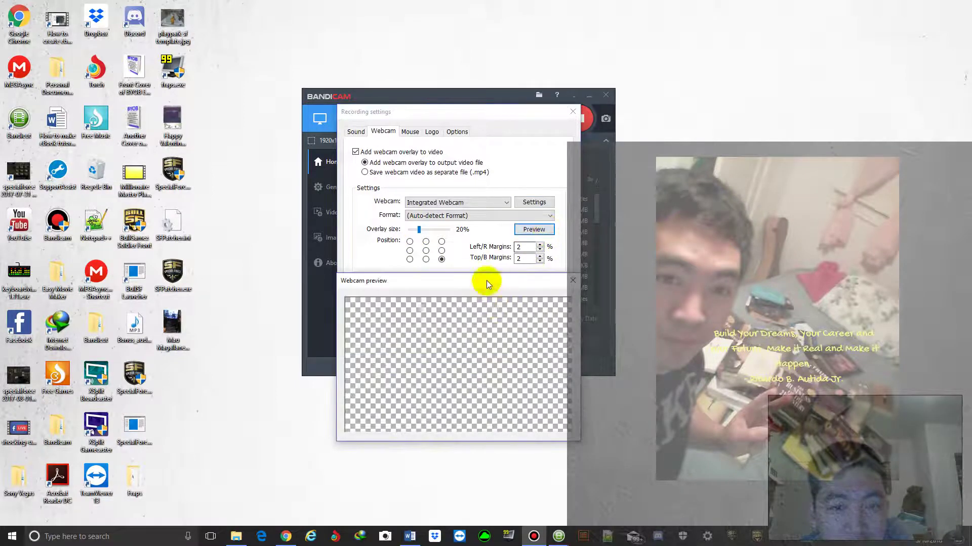
pyautogui.moveTo(481, 280); pyautogui.dragTo(688, 148)
pyautogui.moveTo(487, 117); pyautogui.dragTo(461, 128)
pyautogui.click(587, 244)
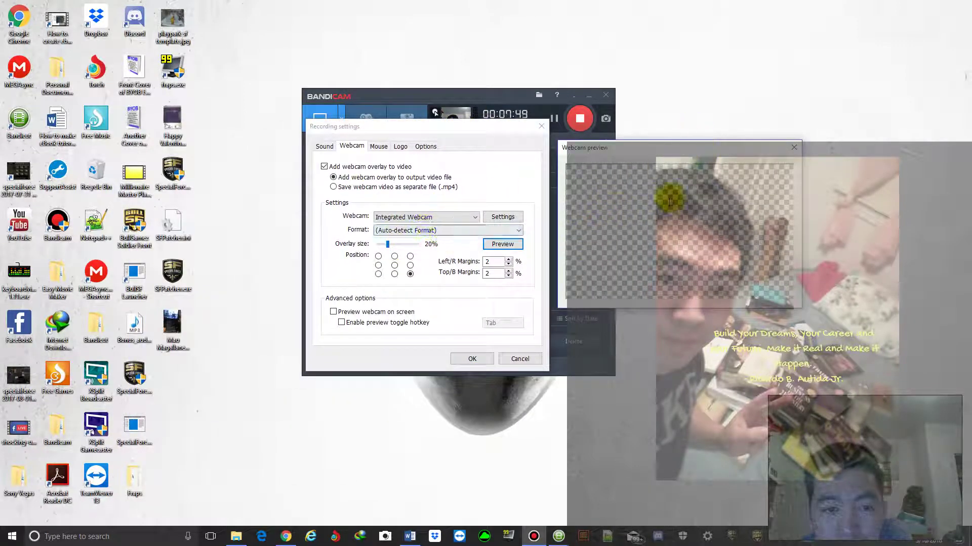
pyautogui.click(794, 150)
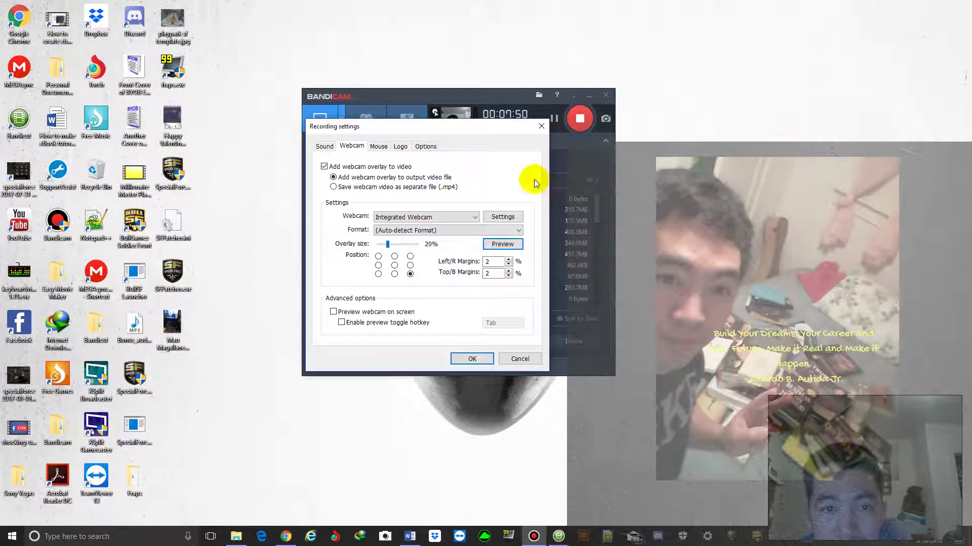
# Open the mouse effects in the recording settings and examine the left-click color choices, closing them without changing the color.
pyautogui.click(374, 148)
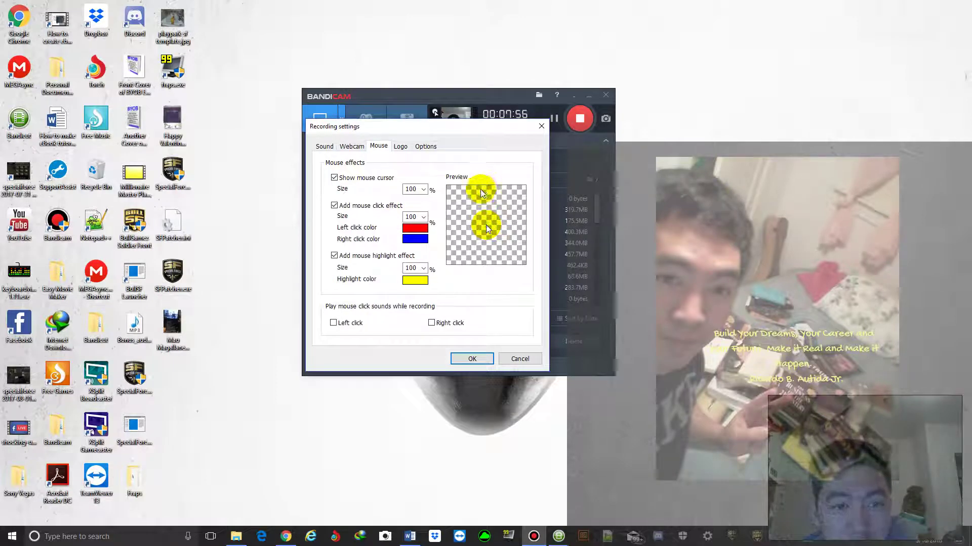
pyautogui.click(418, 238)
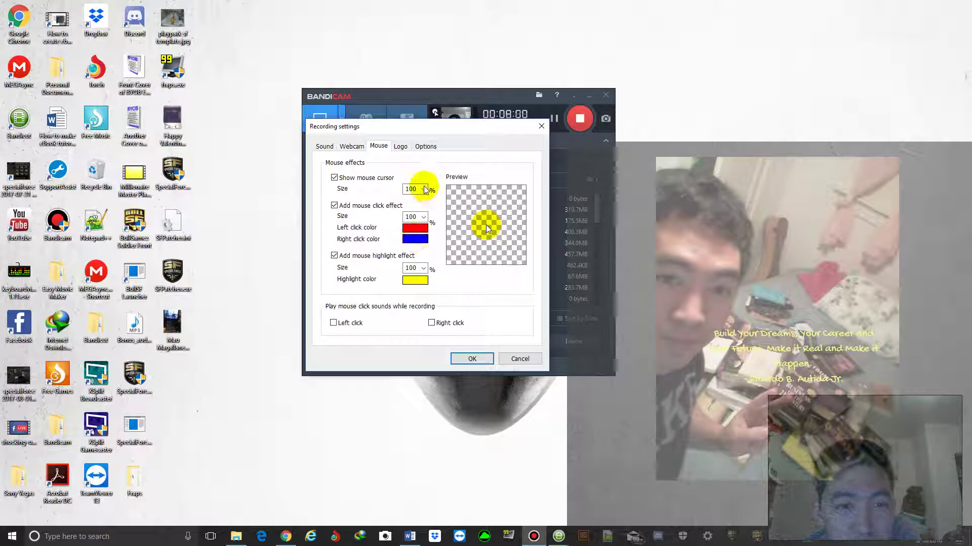
pyautogui.click(416, 227)
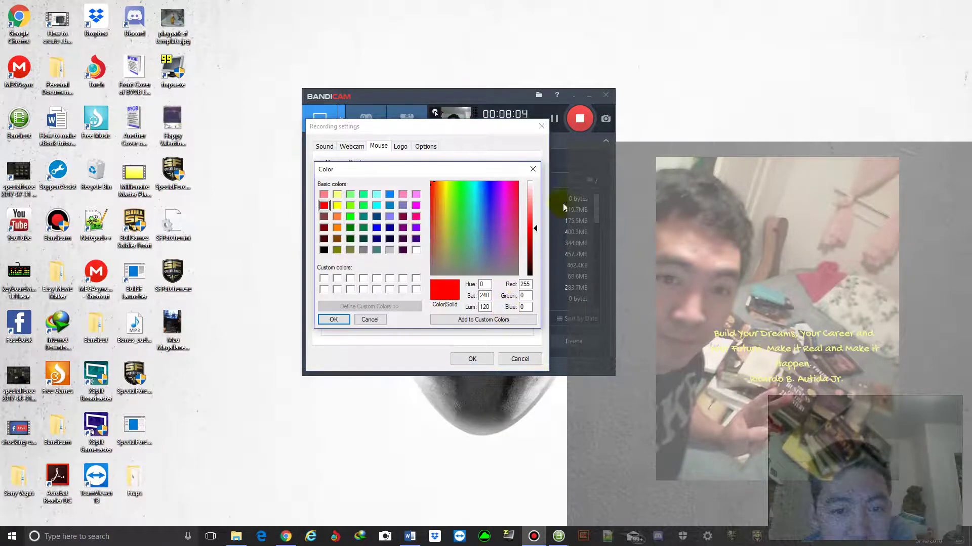
pyautogui.click(533, 169)
# Set the right-click effect color to the basic pink with red 255, green 128 and blue 192.
pyautogui.click(419, 240)
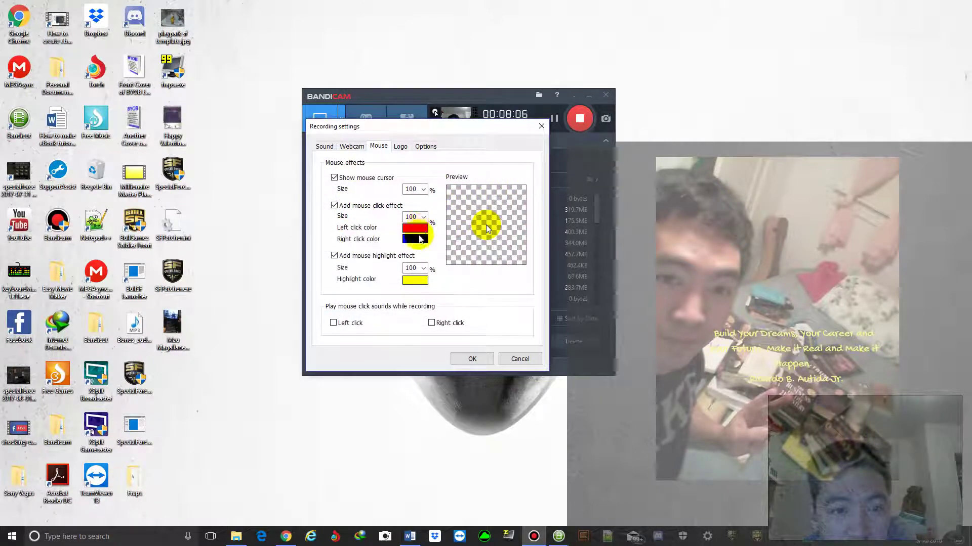
pyautogui.click(419, 240)
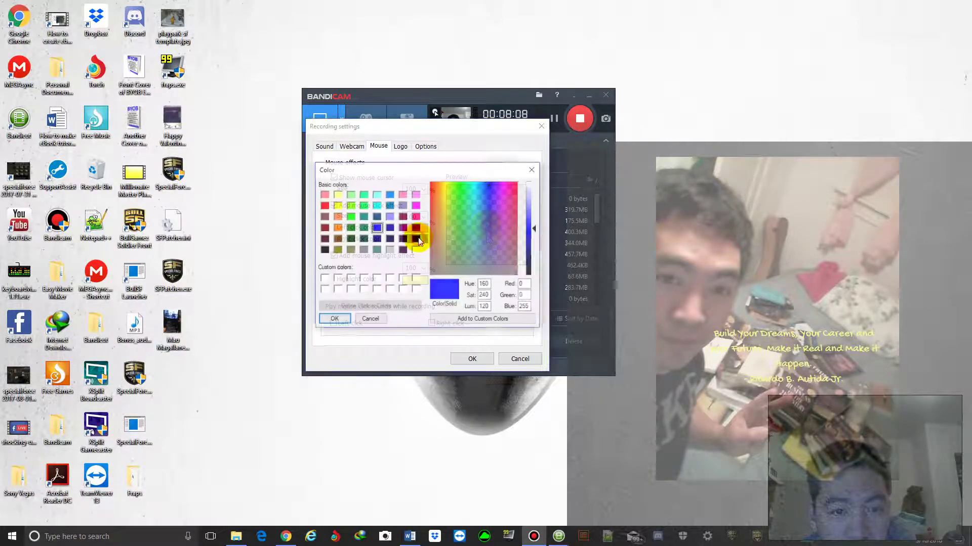
pyautogui.click(324, 195)
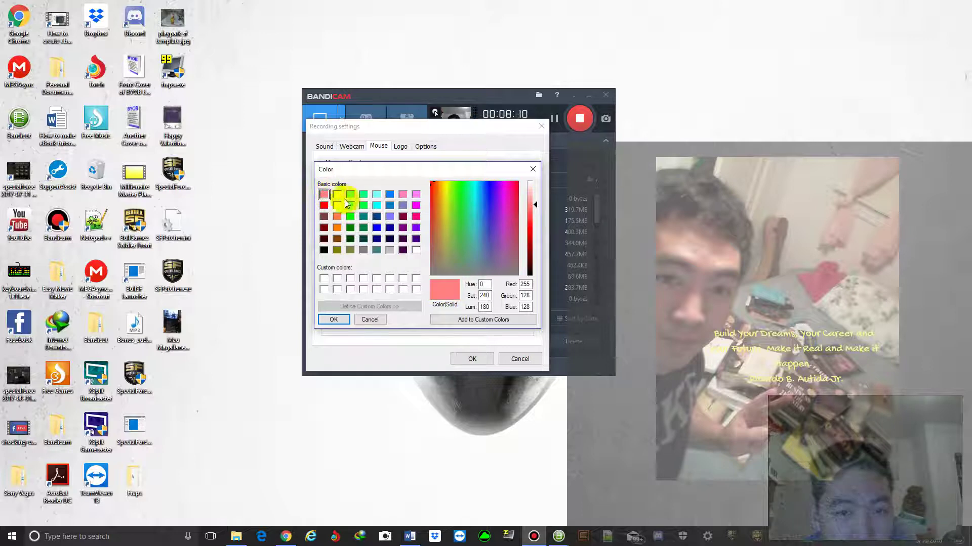
pyautogui.click(416, 194)
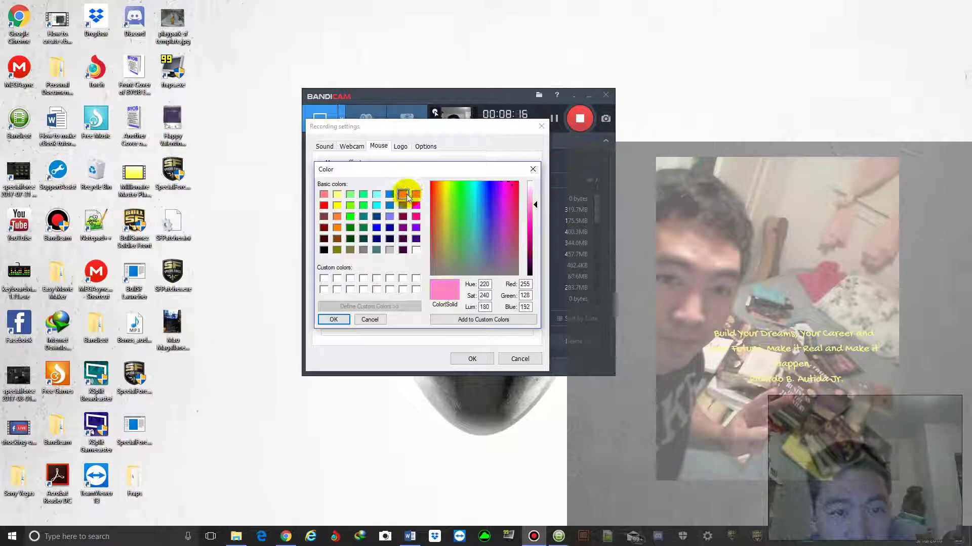
pyautogui.click(334, 319)
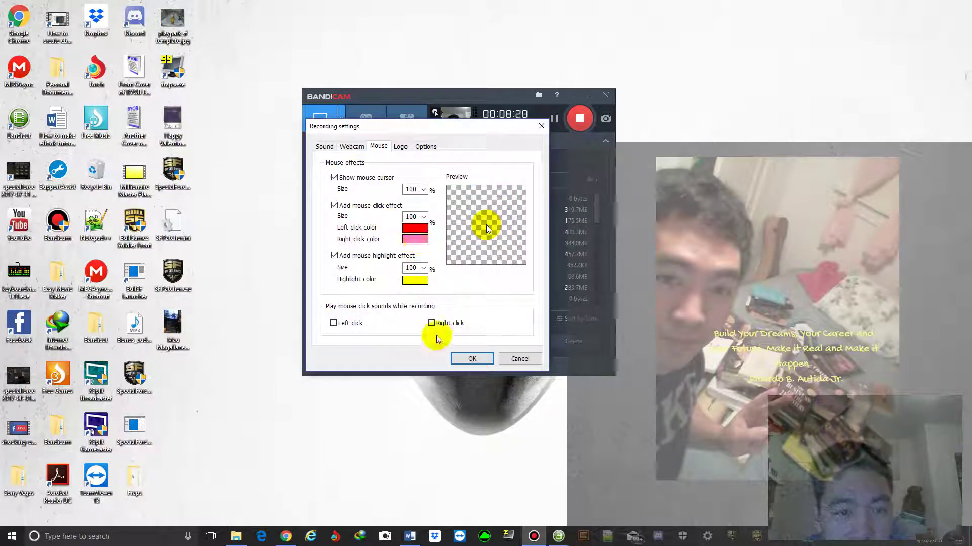
# Enable mouse click sounds while recording for both left and right clicks.
pyautogui.click(344, 320)
pyautogui.click(431, 323)
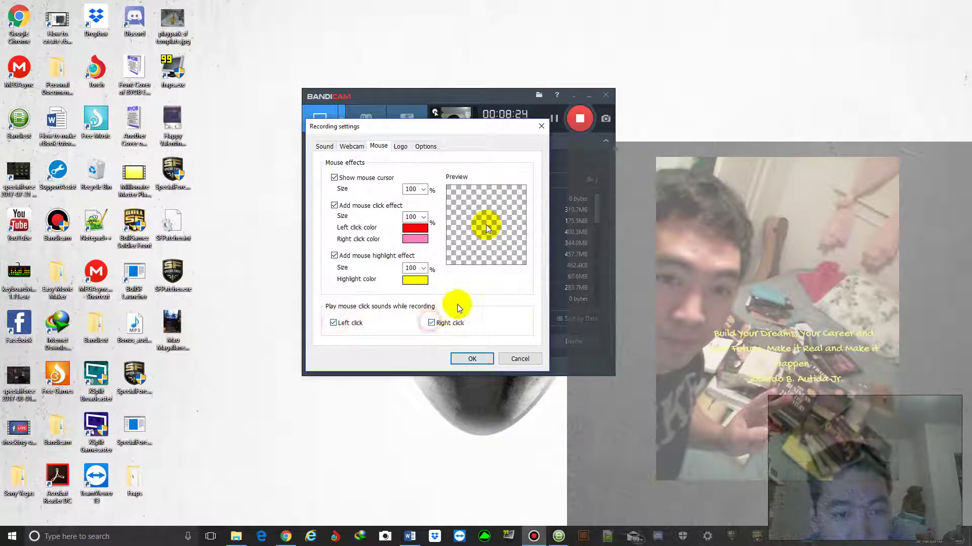
pyautogui.click(327, 327)
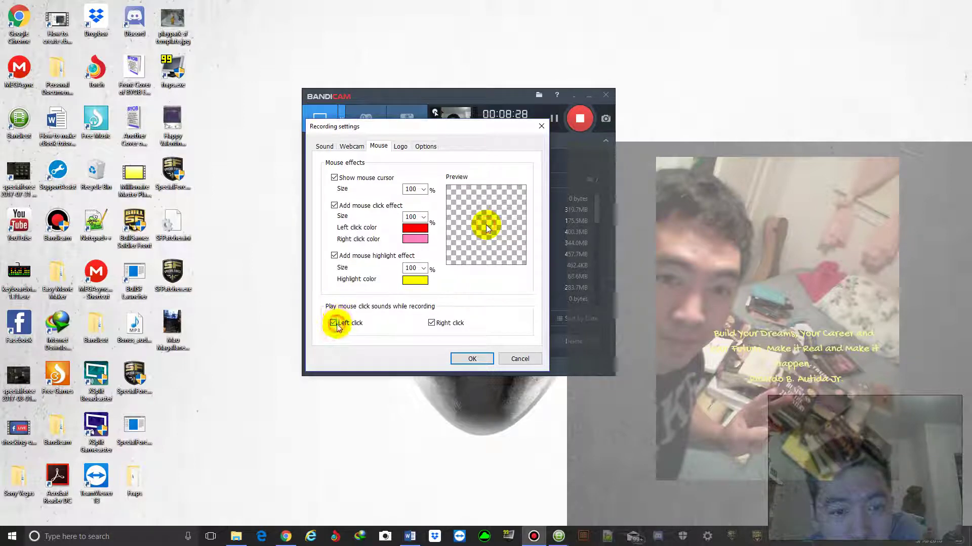
# Enable sound effects for when recording starts or stops, check the recording priority choices and apply the recording settings.
pyautogui.click(402, 148)
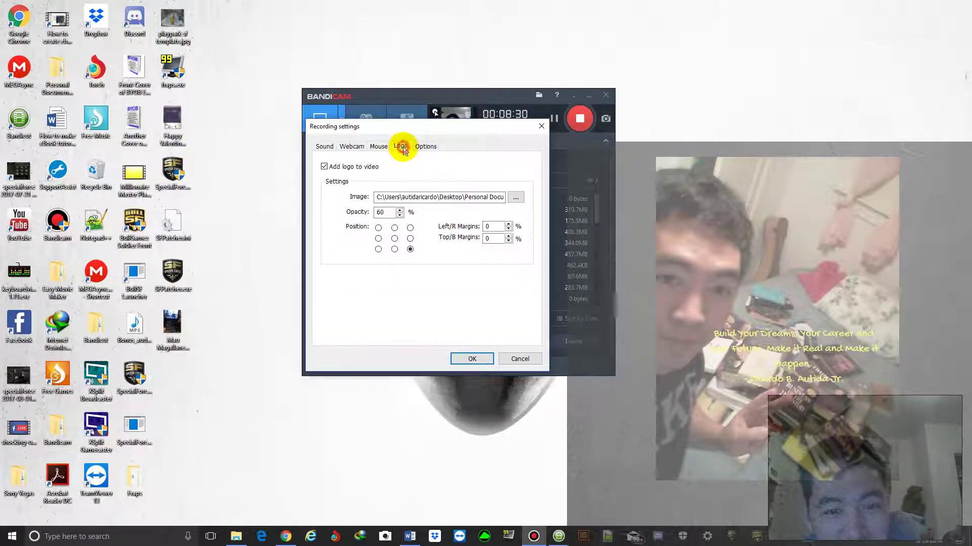
pyautogui.click(426, 148)
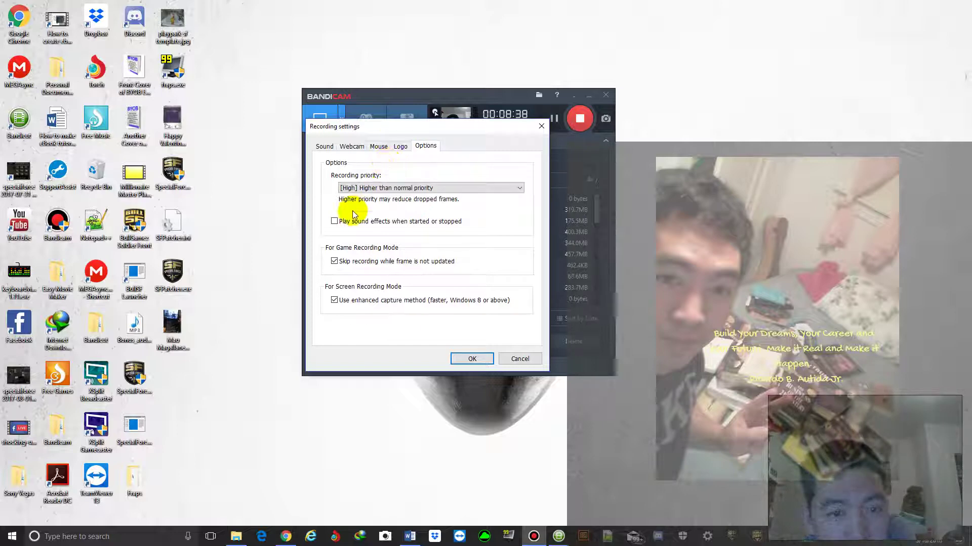
pyautogui.click(335, 221)
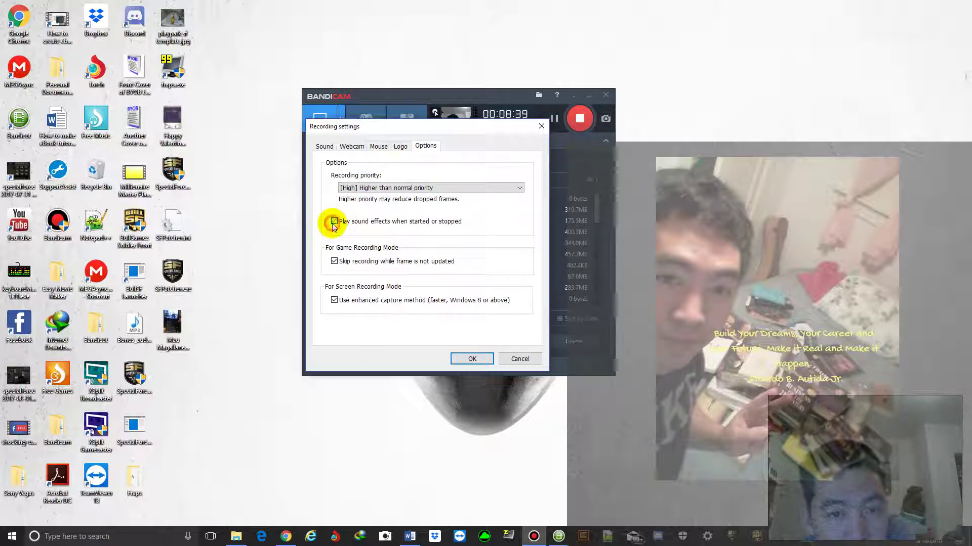
pyautogui.click(391, 189)
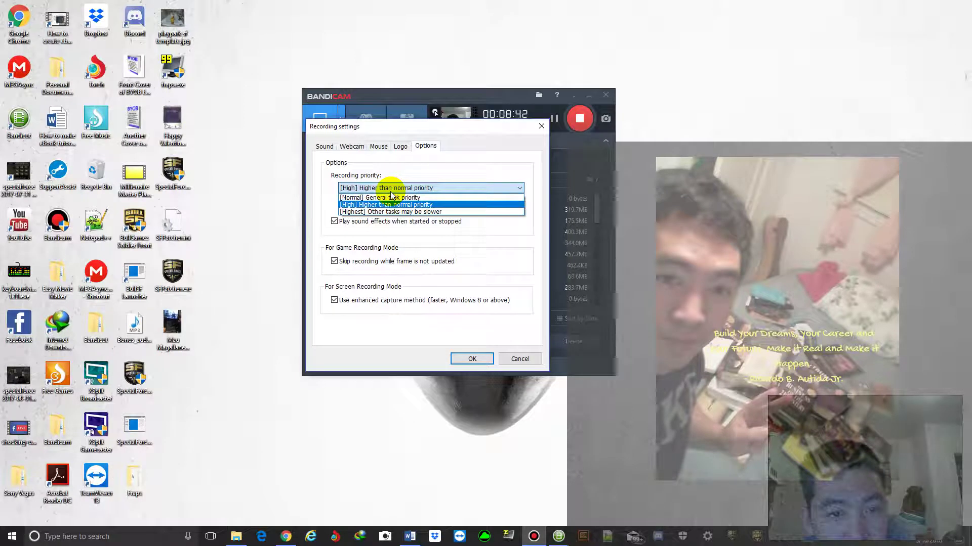
pyautogui.click(390, 189)
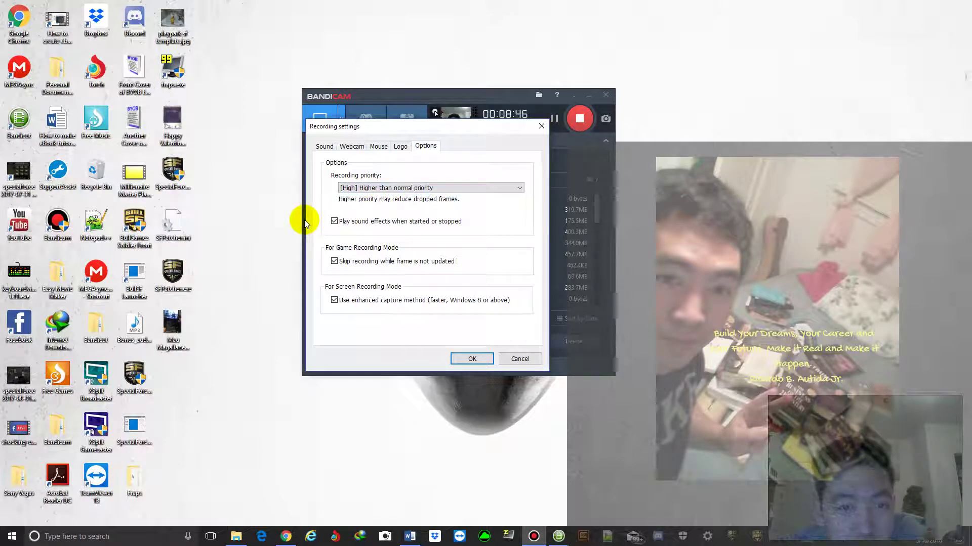
pyautogui.click(378, 146)
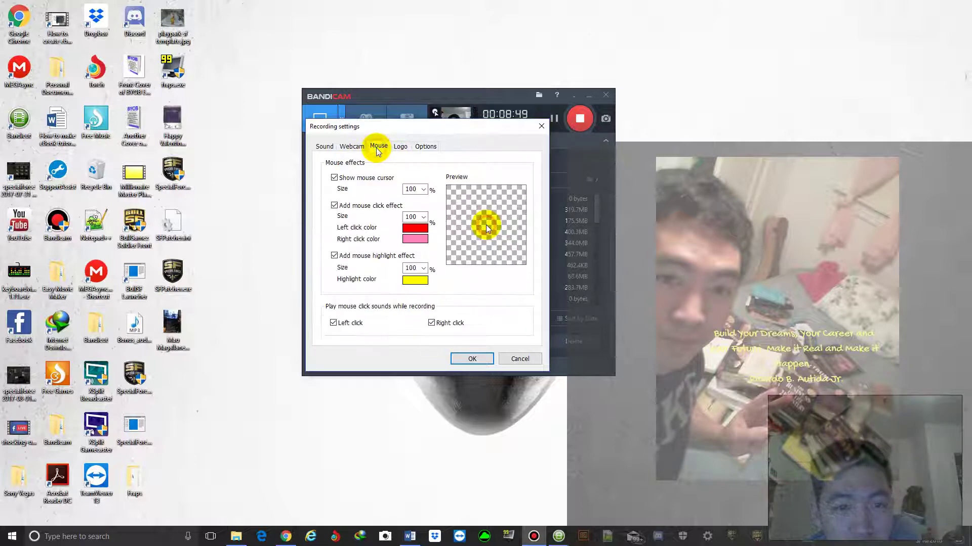
pyautogui.click(470, 358)
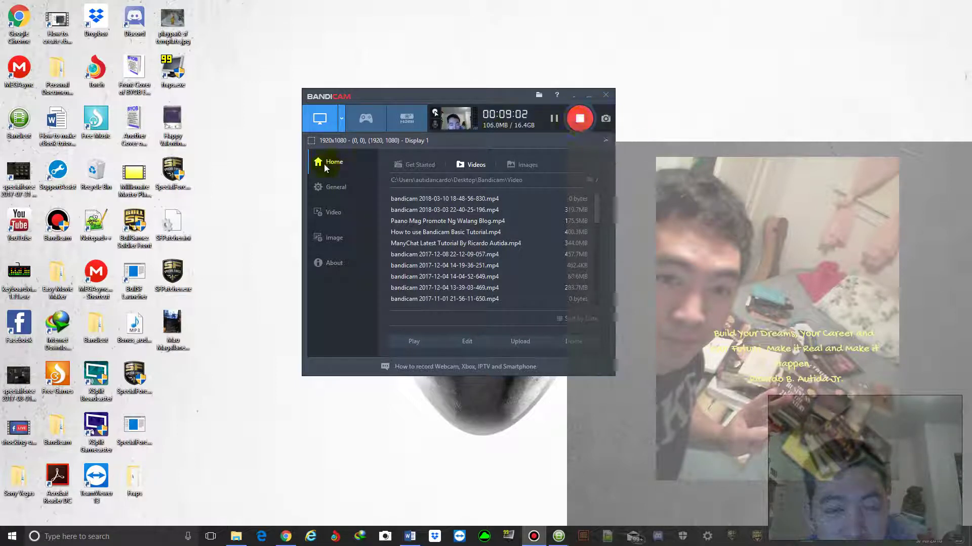
# Show the getting-started guidance for fullscreen recording and try leaving that mode, declining to stop the current recording.
pyautogui.click(423, 164)
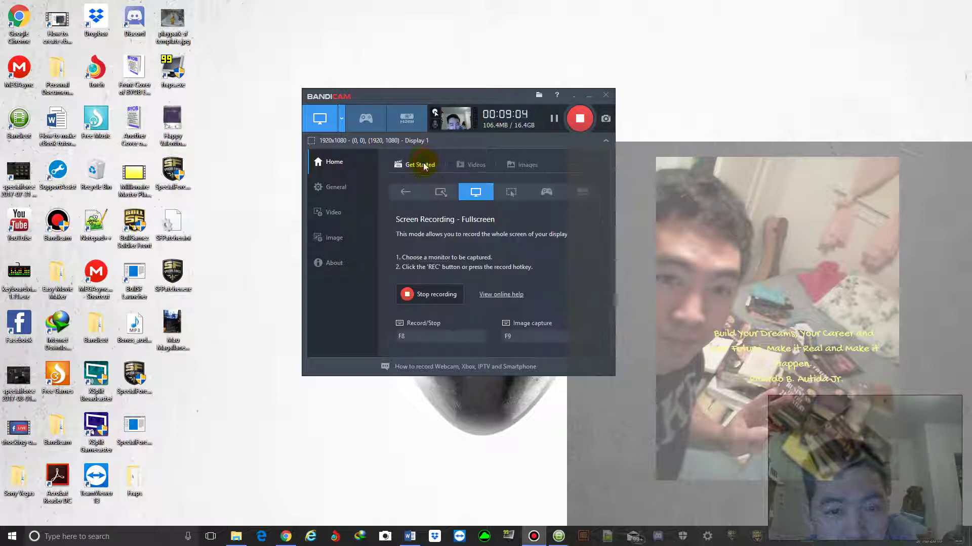
pyautogui.click(405, 193)
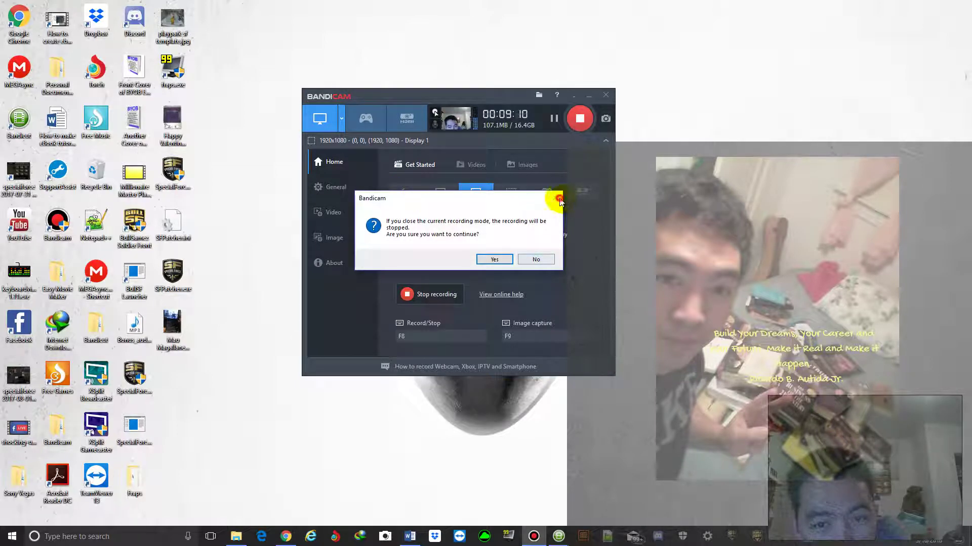
pyautogui.click(546, 261)
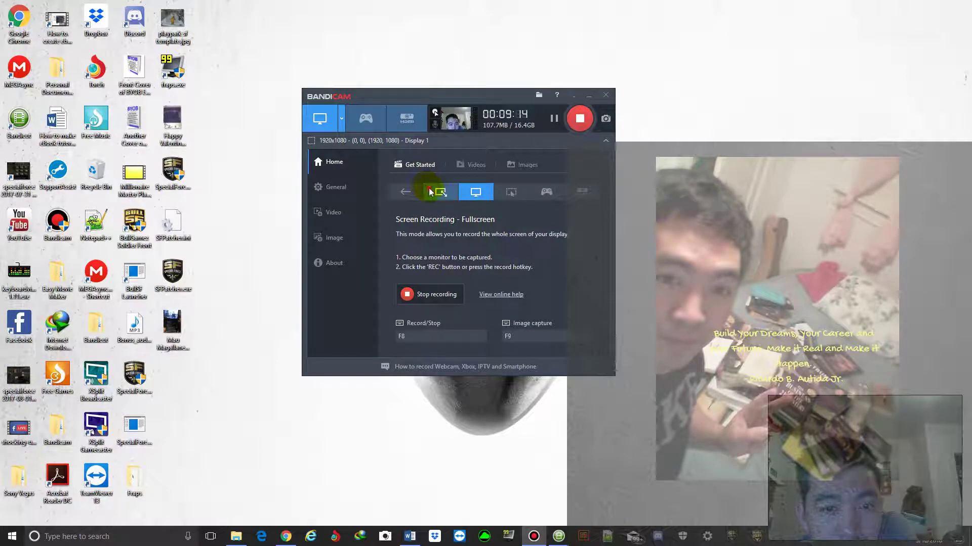
pyautogui.click(429, 192)
pyautogui.click(525, 257)
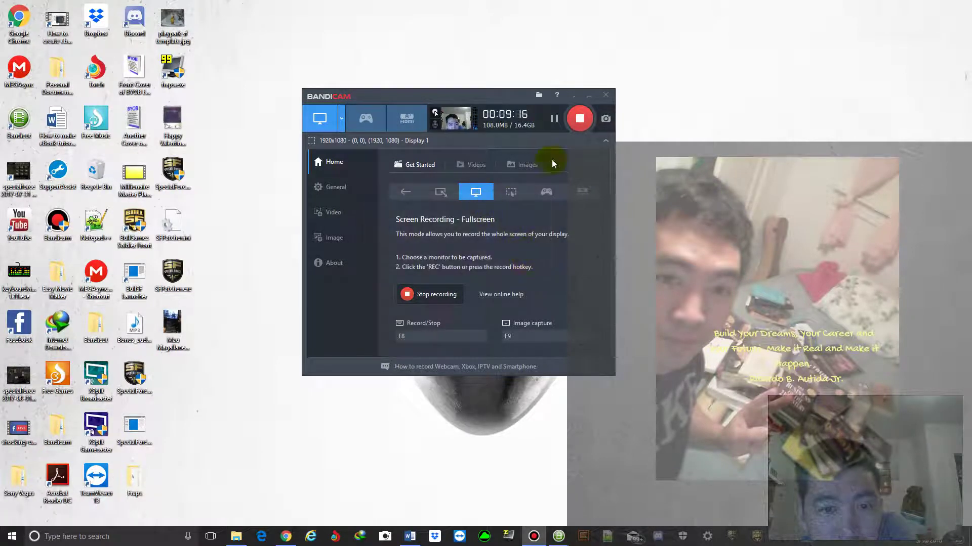
# Look through the list of recorded videos and the list of captured images.
pyautogui.click(466, 168)
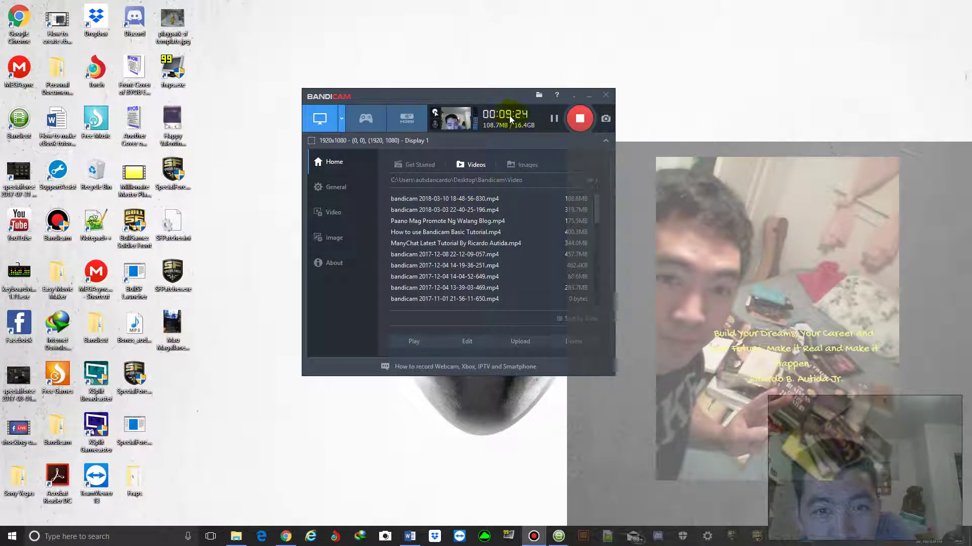
pyautogui.scroll(-6, 511, 196)
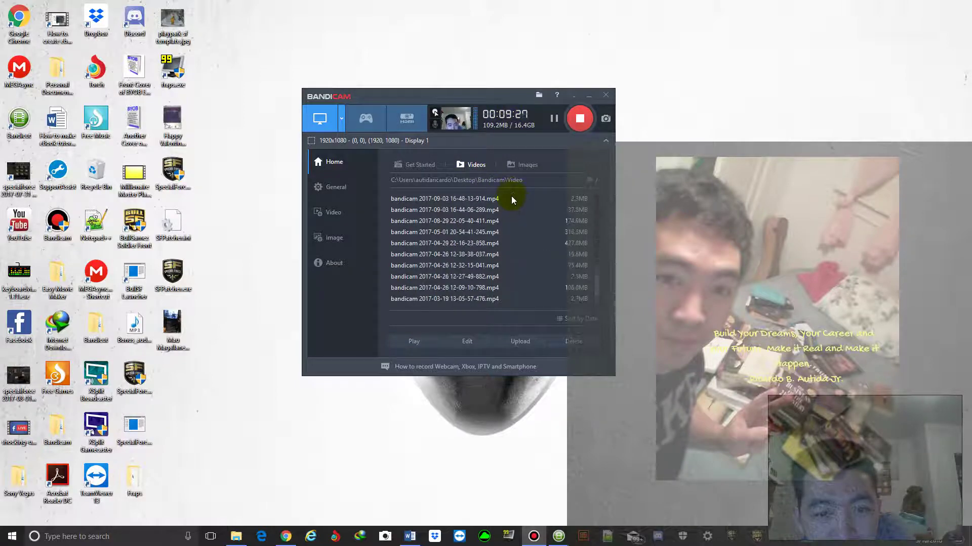
pyautogui.click(514, 163)
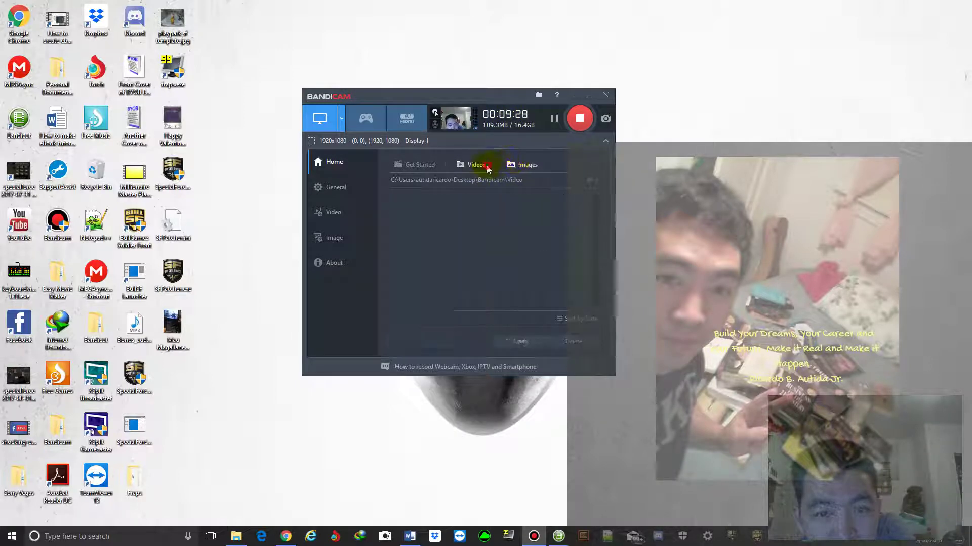
# Examine the output folder in the general settings and the folder browser for storing videos, cancelling without choosing another folder.
pyautogui.click(324, 198)
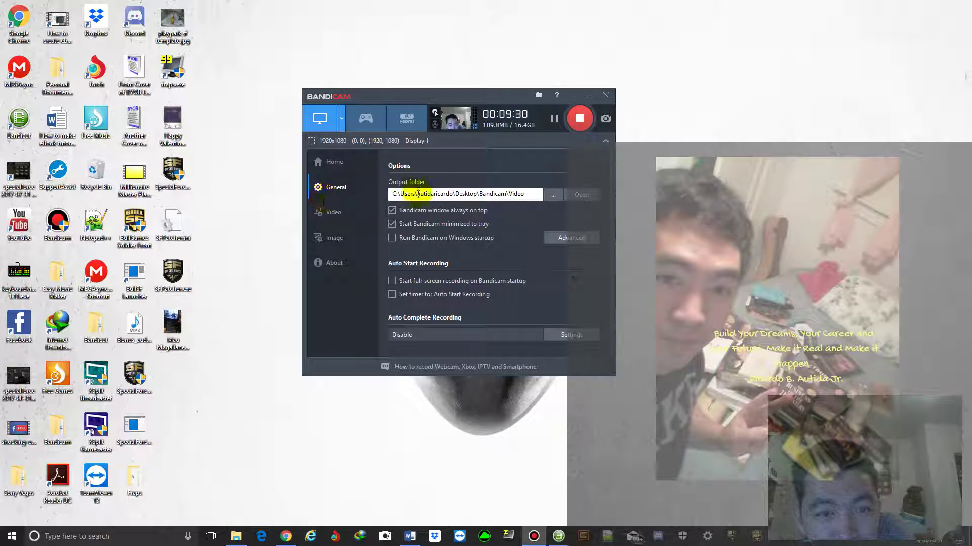
pyautogui.moveTo(418, 194); pyautogui.dragTo(551, 196)
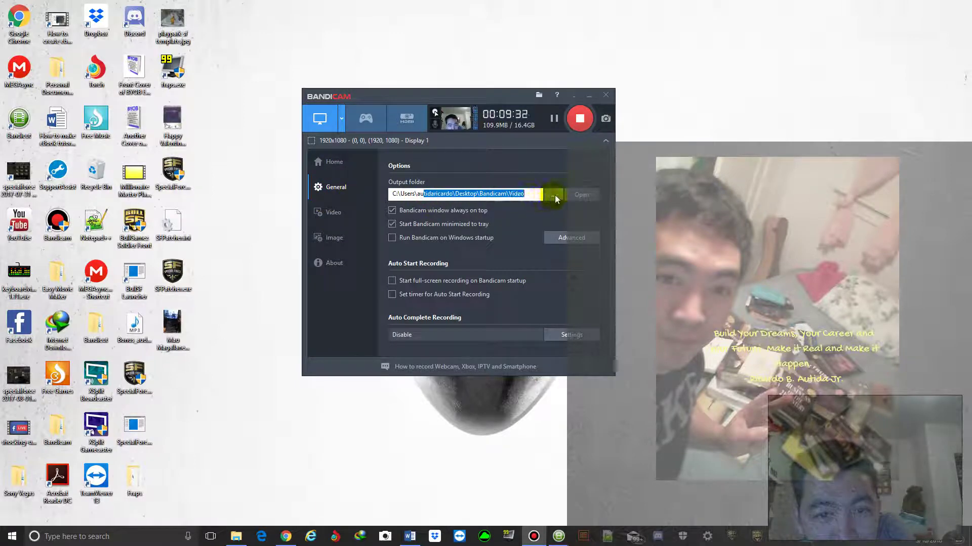
pyautogui.click(553, 195)
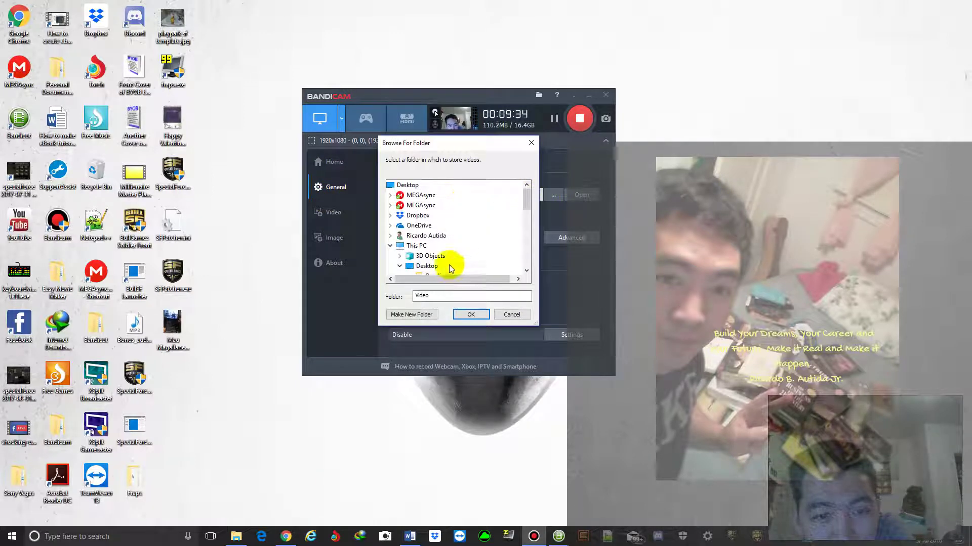
pyautogui.click(509, 314)
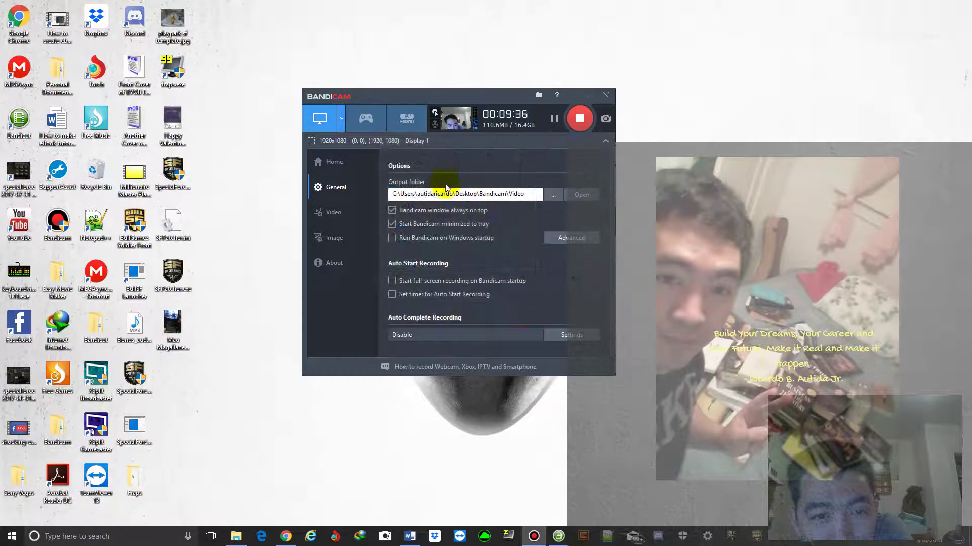
pyautogui.moveTo(484, 194); pyautogui.dragTo(538, 196)
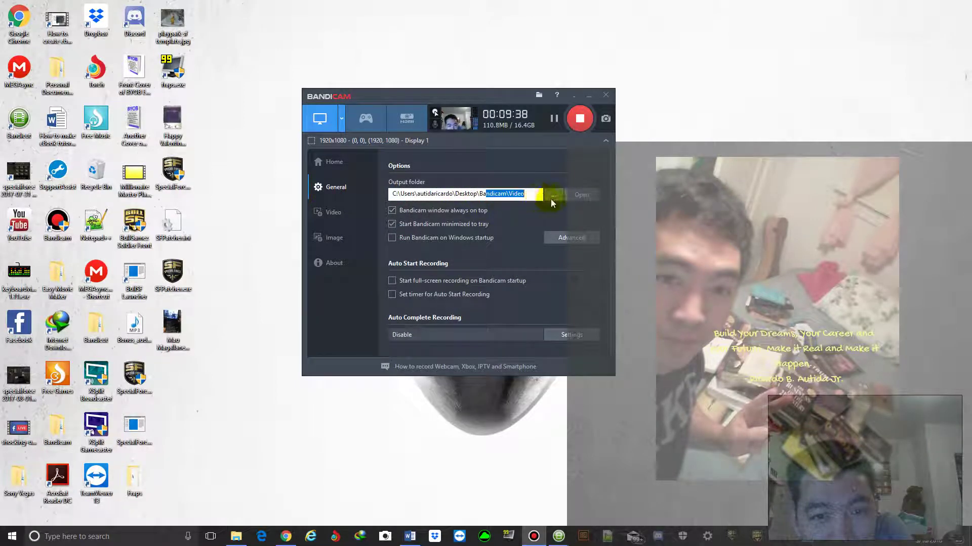
pyautogui.click(550, 199)
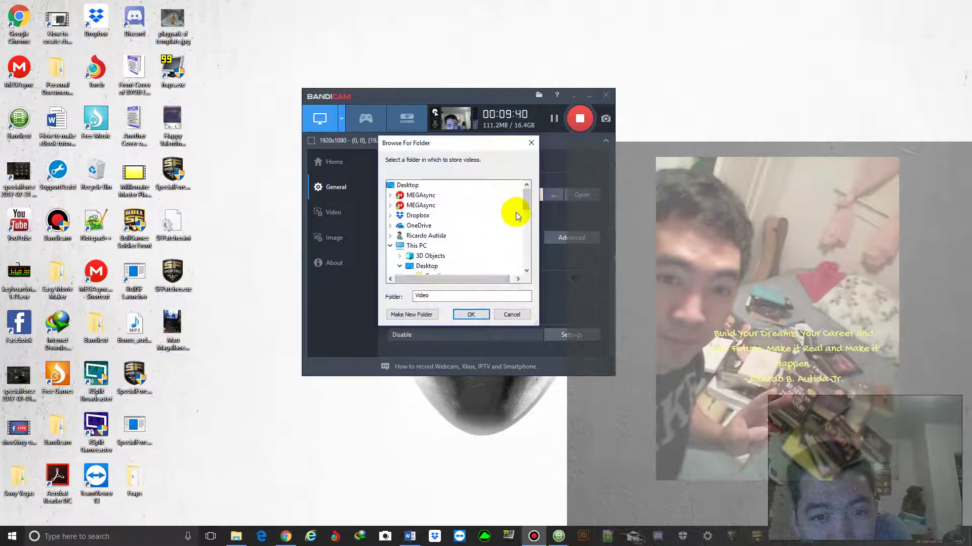
pyautogui.click(514, 313)
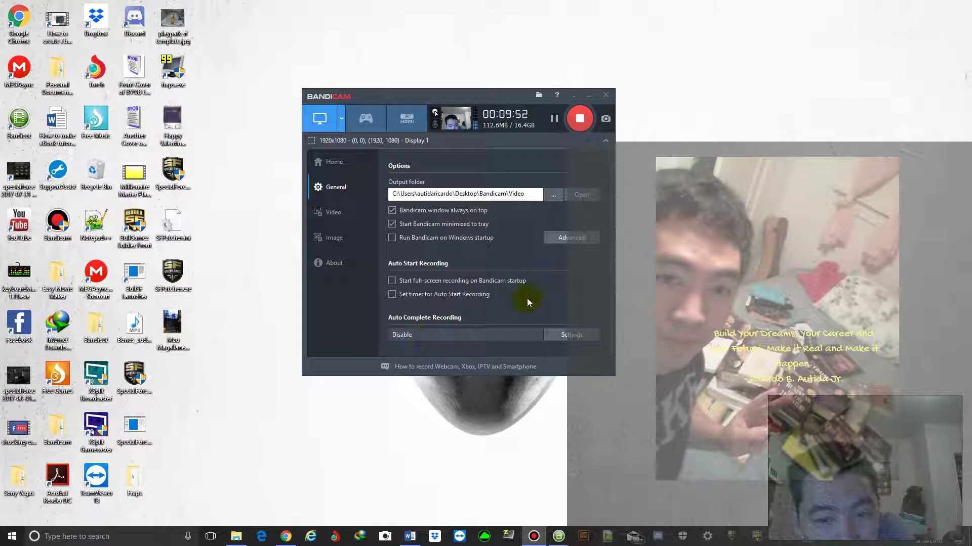
# Look through the General, Output, Hooking, Language and Others pages of the advanced options.
pyautogui.click(549, 241)
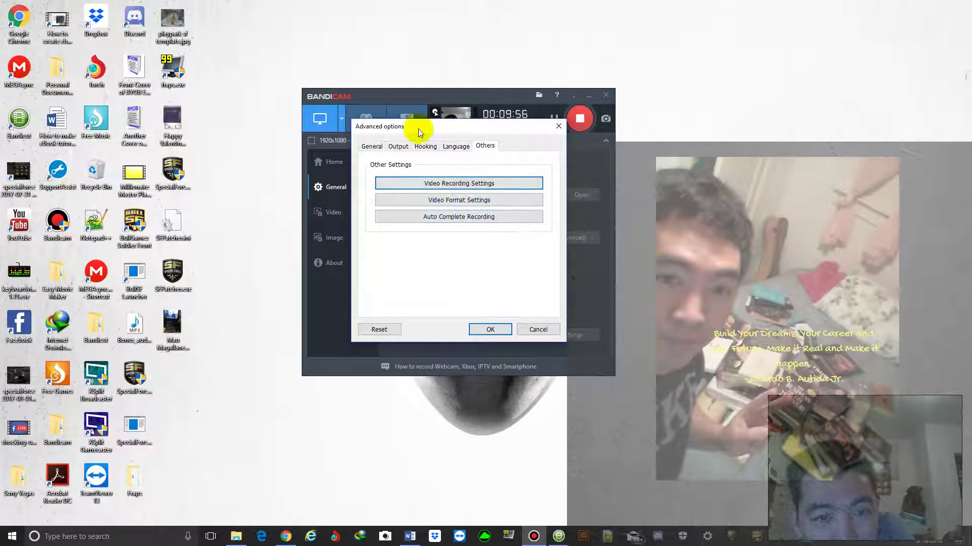
pyautogui.click(369, 147)
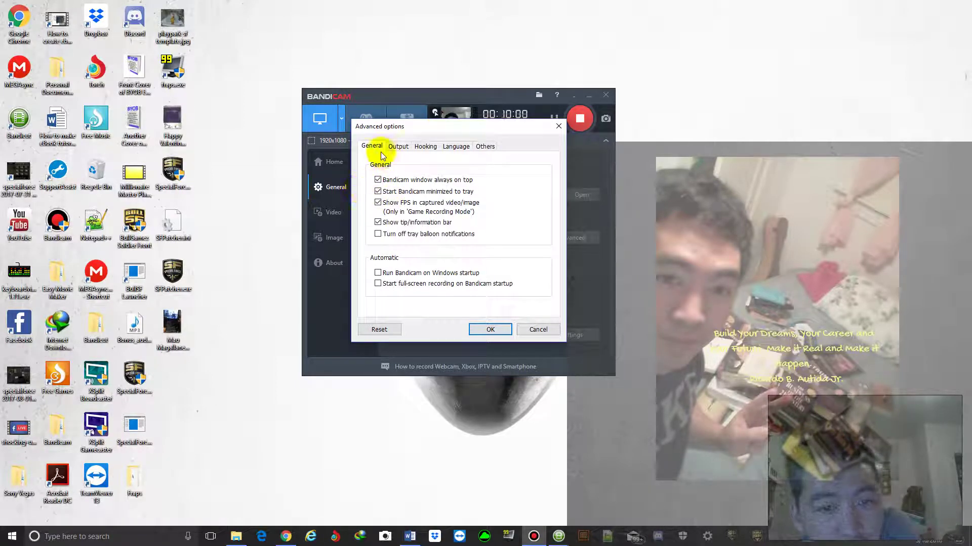
pyautogui.click(399, 148)
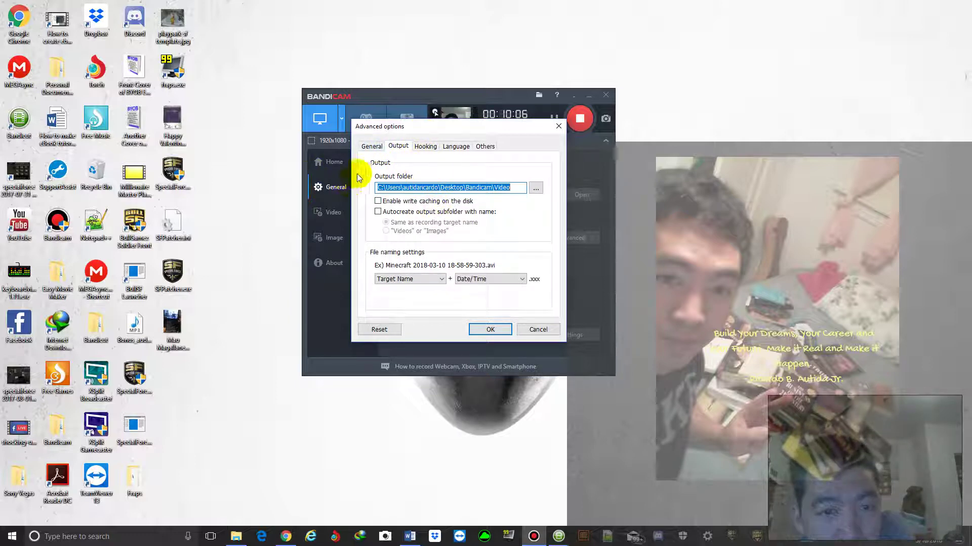
pyautogui.click(420, 147)
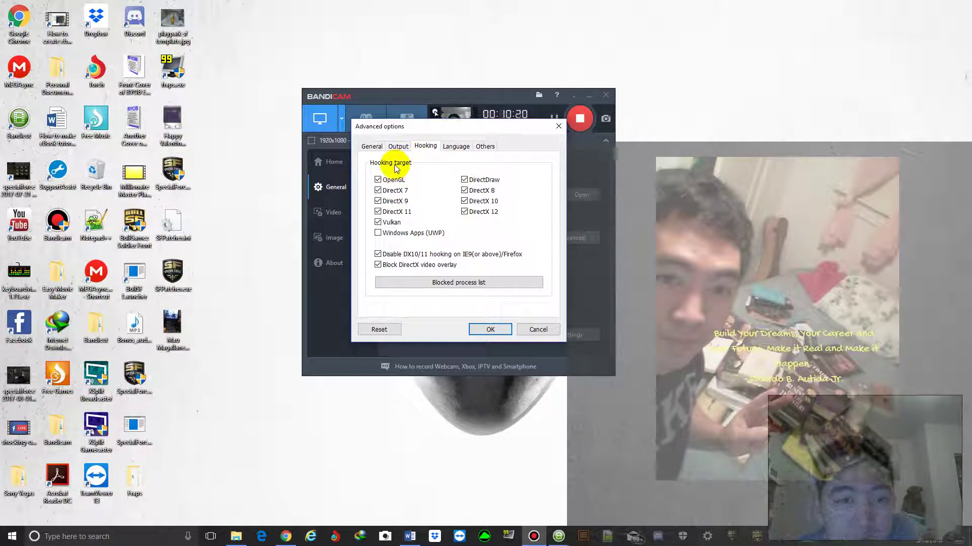
pyautogui.click(455, 146)
pyautogui.click(482, 148)
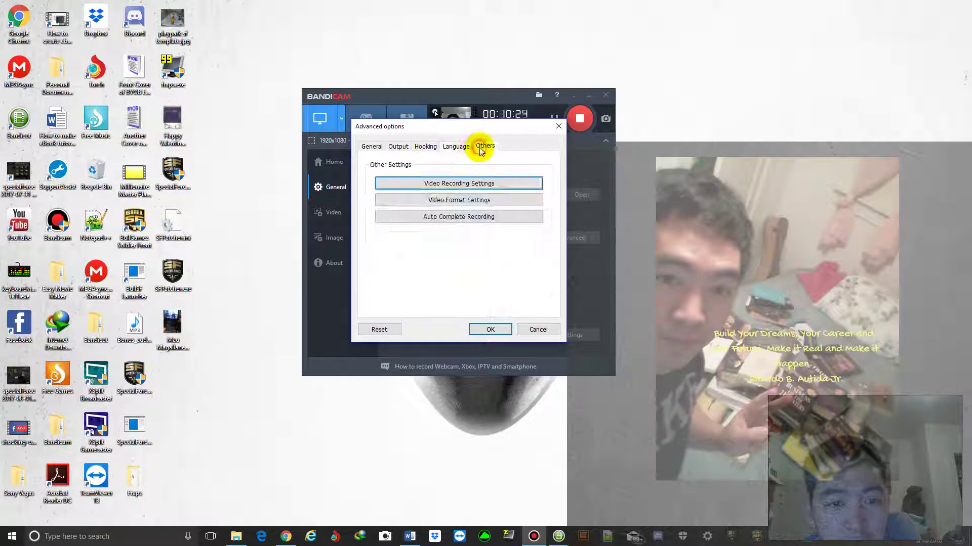
# Check the video recording settings and try the MP4 file type in the format settings, cancelling the format changes.
pyautogui.click(476, 184)
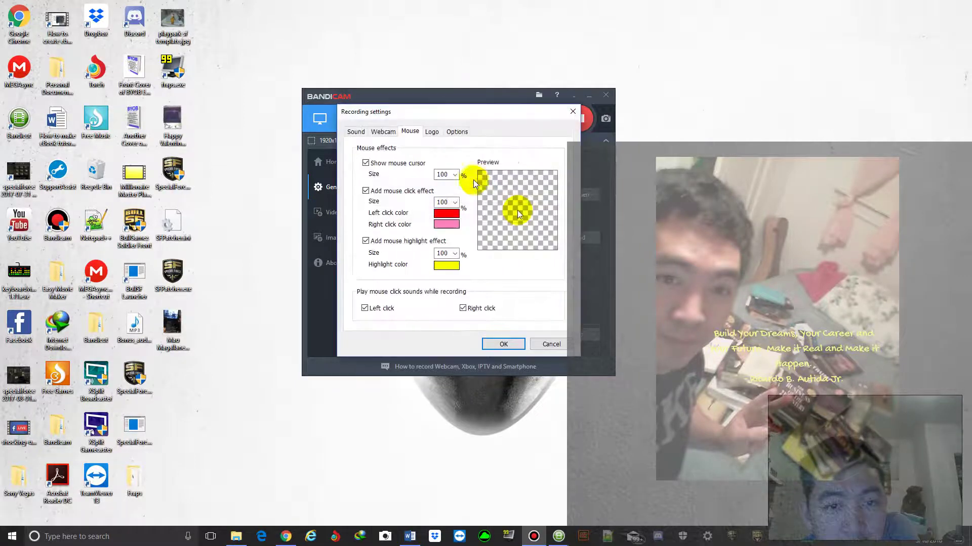
pyautogui.click(559, 126)
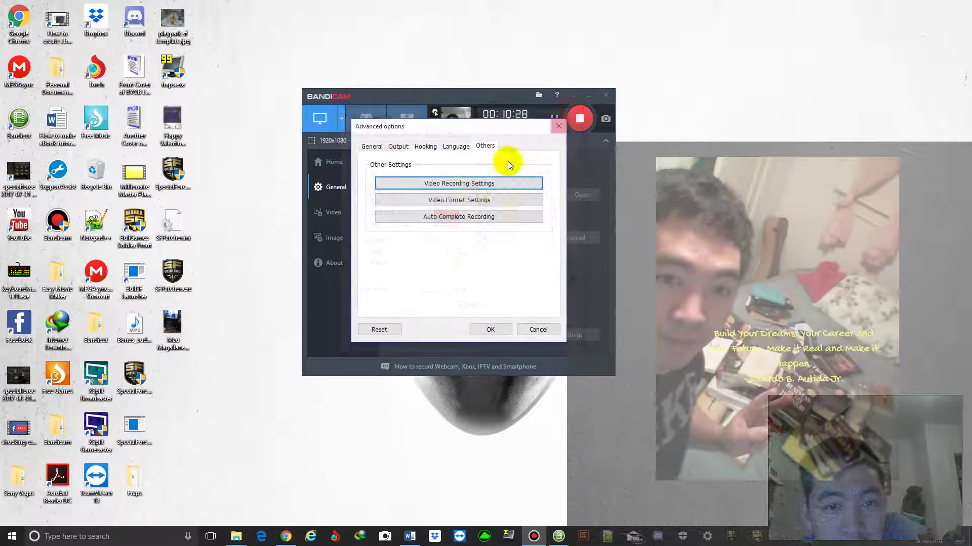
pyautogui.click(460, 200)
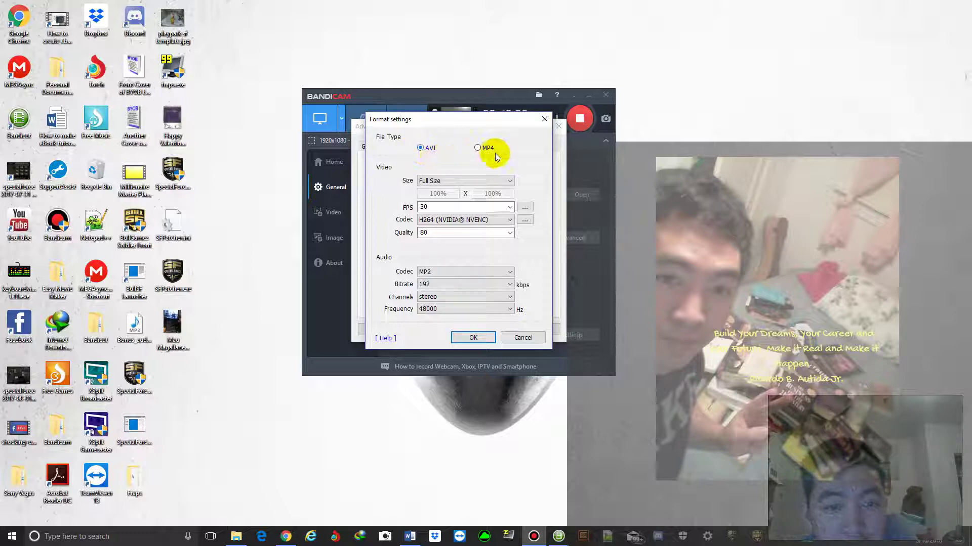
pyautogui.click(480, 149)
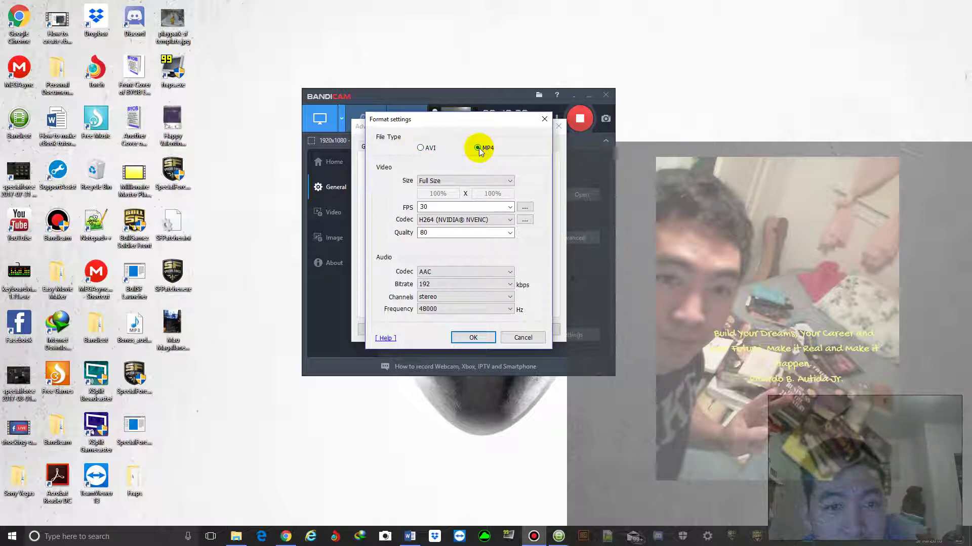
pyautogui.click(513, 339)
# Examine the auto-complete recording choices, leave them without changes and accept the advanced options.
pyautogui.click(497, 217)
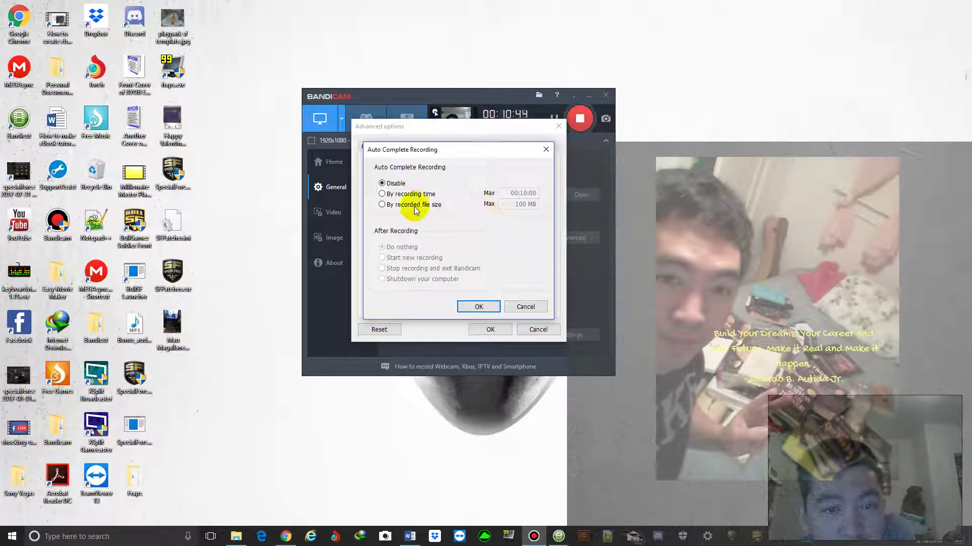
pyautogui.click(525, 306)
pyautogui.click(476, 329)
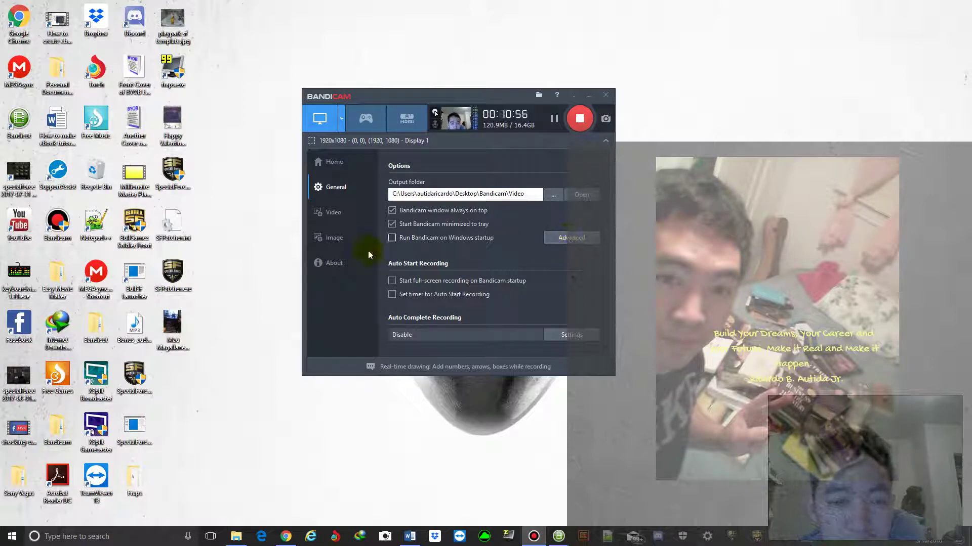
# Review the video settings, including the mouse effects and the list of format presets, without choosing anything.
pyautogui.click(353, 217)
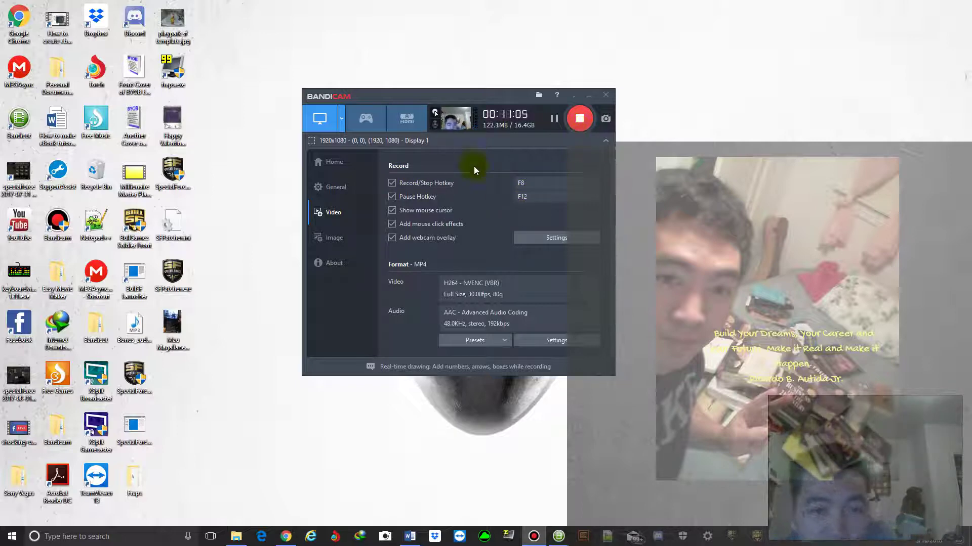
pyautogui.click(524, 238)
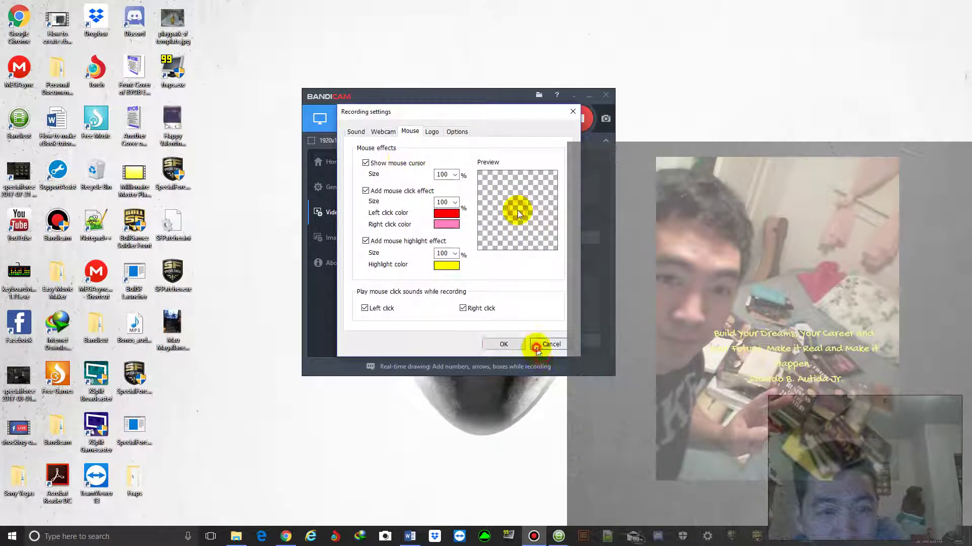
pyautogui.click(539, 344)
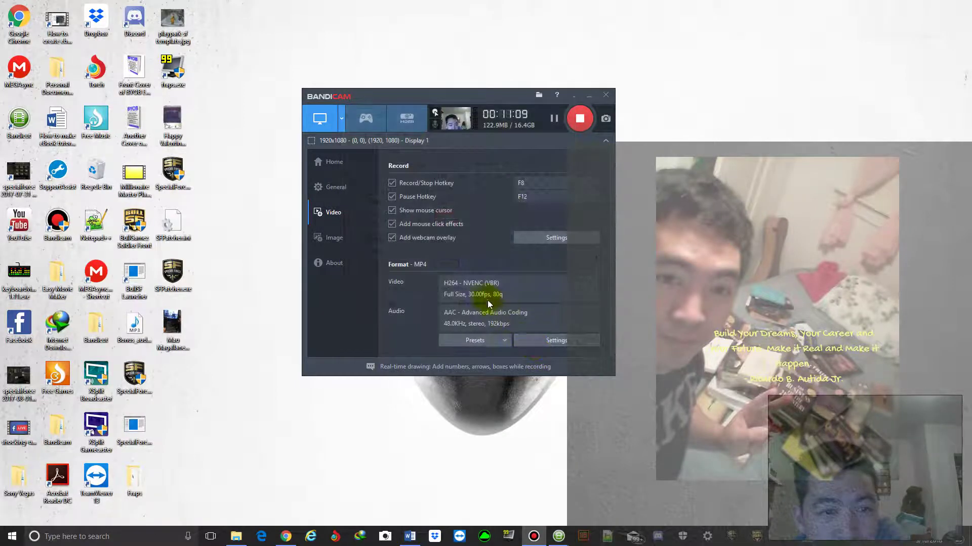
pyautogui.click(478, 340)
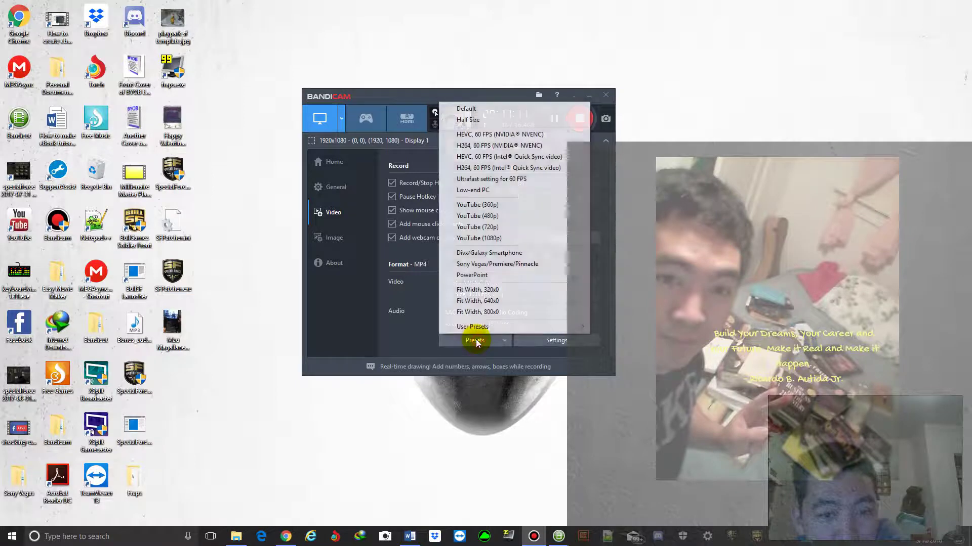
pyautogui.click(380, 315)
# Enable the logo overlay for captured images and examine the logo's file path in the image capture settings.
pyautogui.click(328, 239)
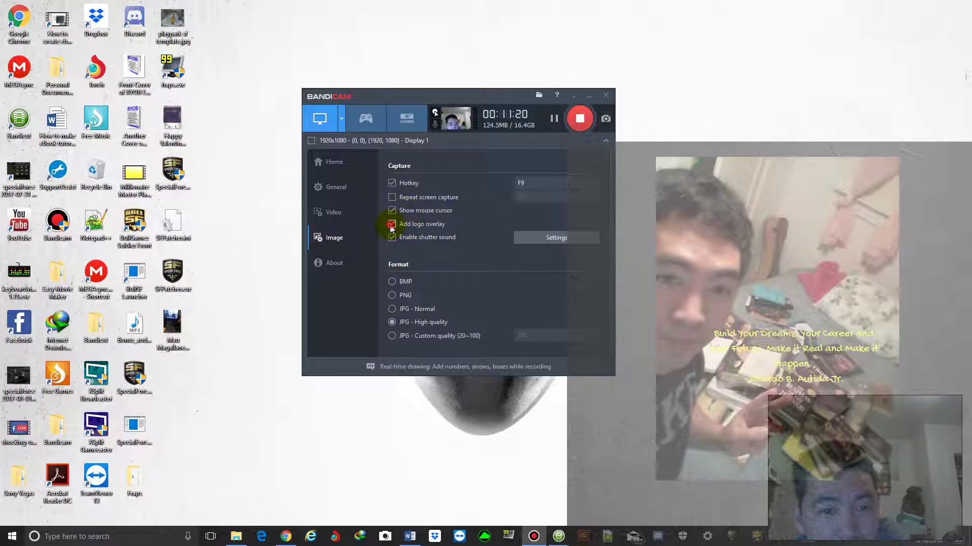
pyautogui.click(575, 239)
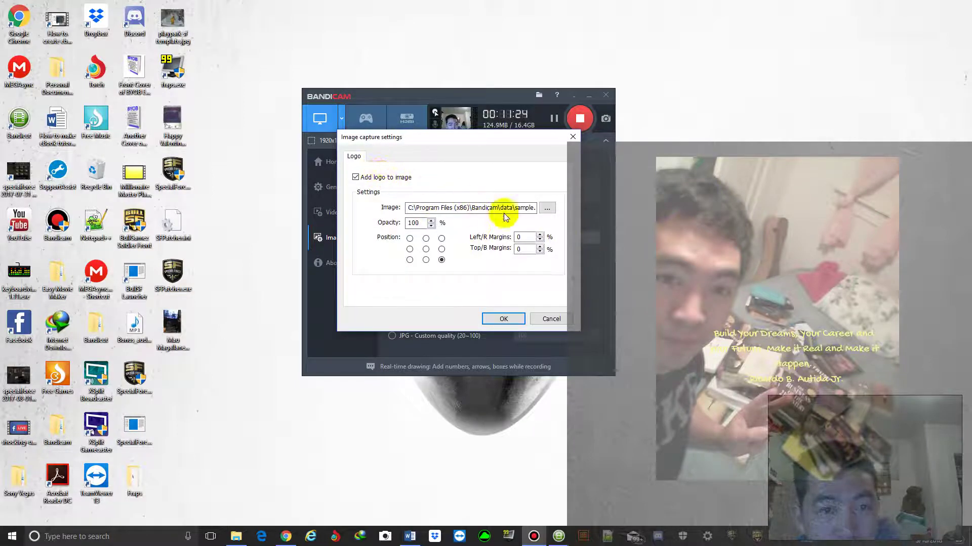
pyautogui.moveTo(501, 208); pyautogui.dragTo(415, 208)
pyautogui.click(414, 207)
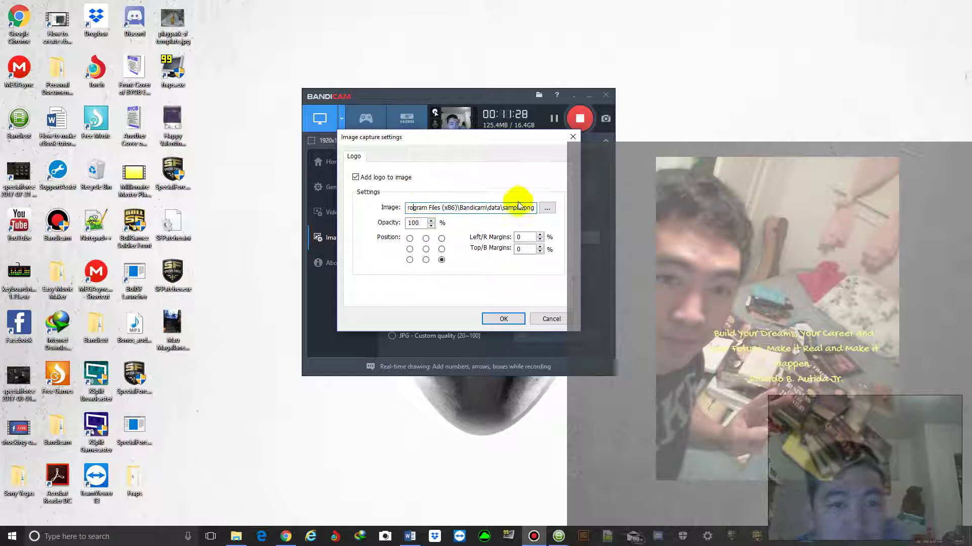
# Browse the Desktop for a logo image without choosing one, turn off the logo for captured images and apply the settings.
pyautogui.click(547, 209)
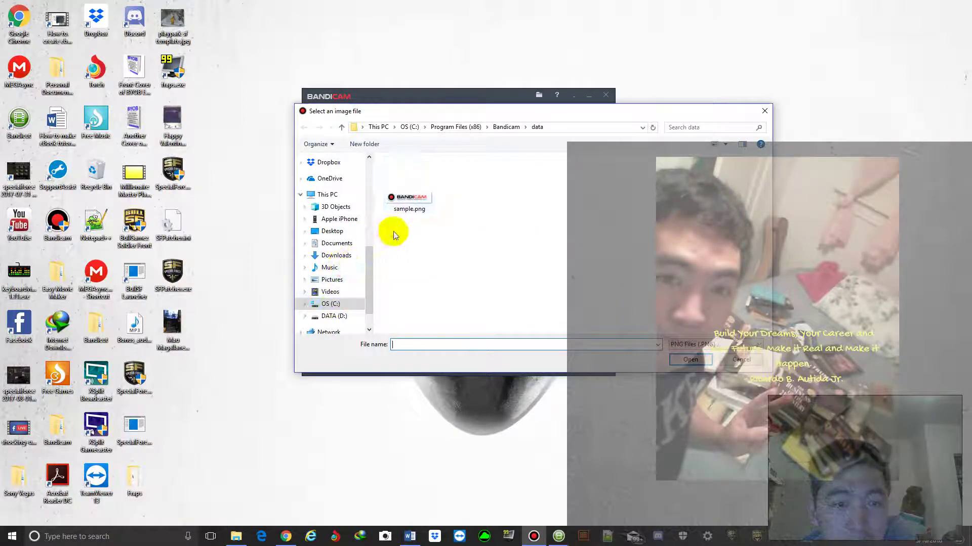
pyautogui.click(336, 233)
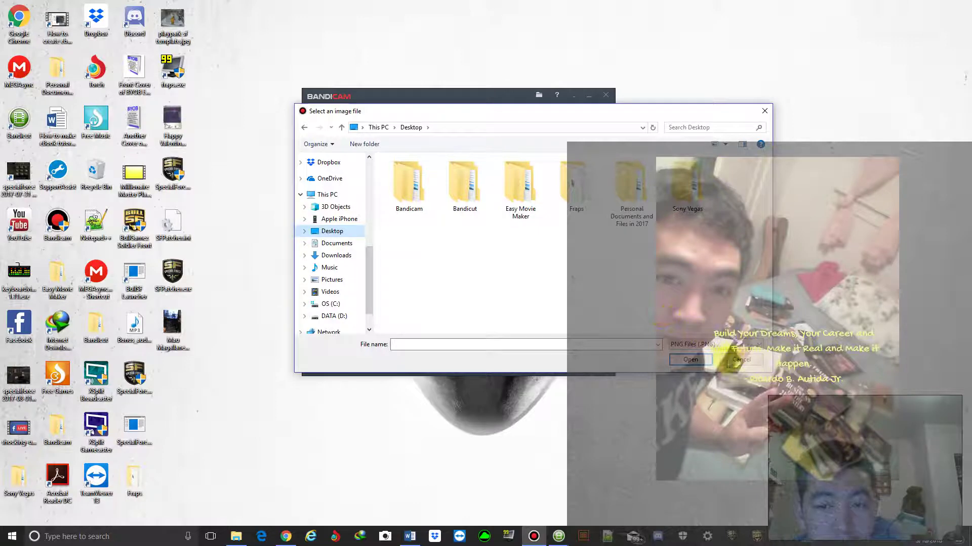
pyautogui.click(741, 359)
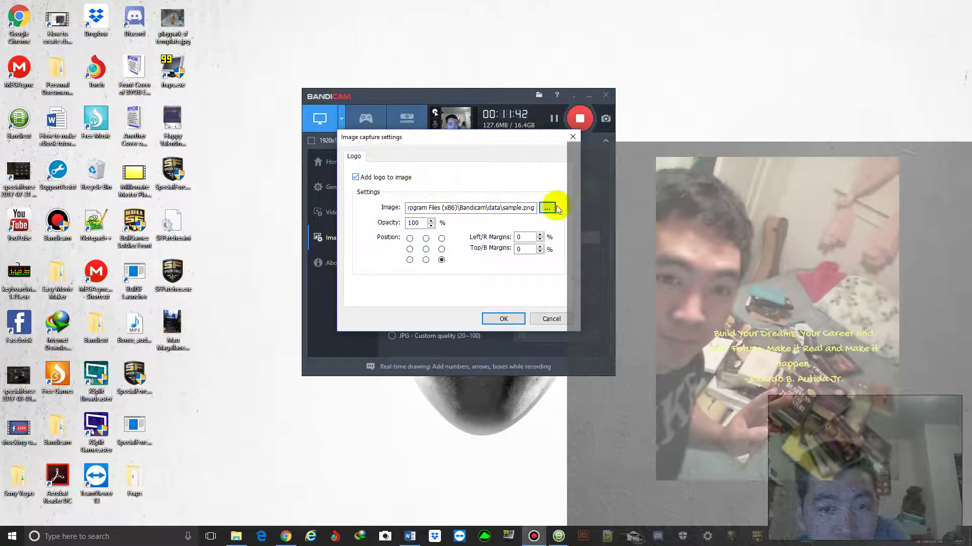
pyautogui.click(356, 178)
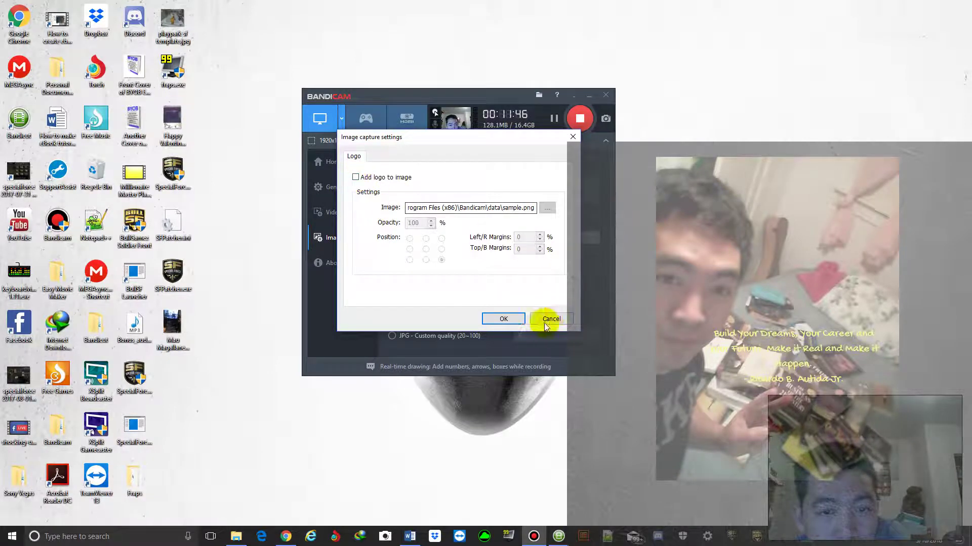
pyautogui.click(503, 319)
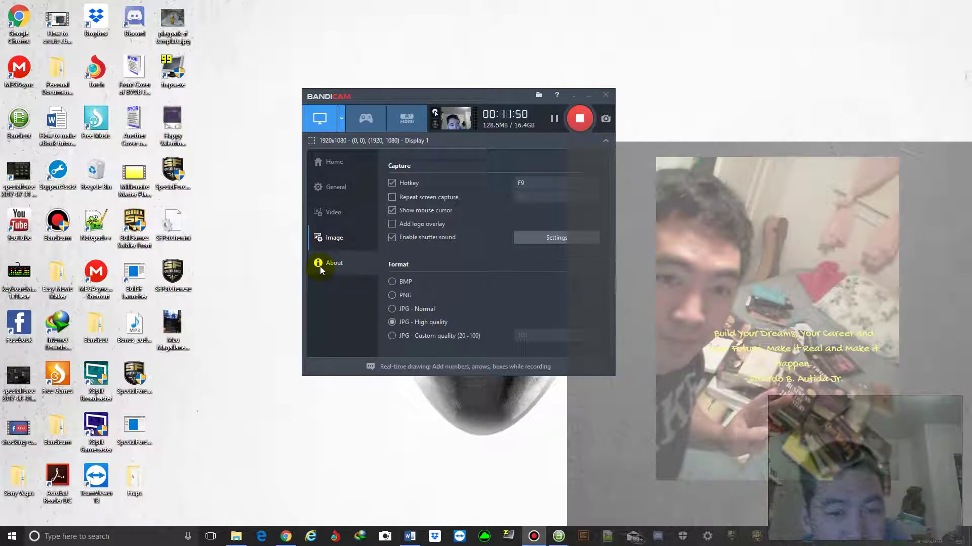
# View the version and licence information, return to the image settings and minimize the recorder window.
pyautogui.click(320, 266)
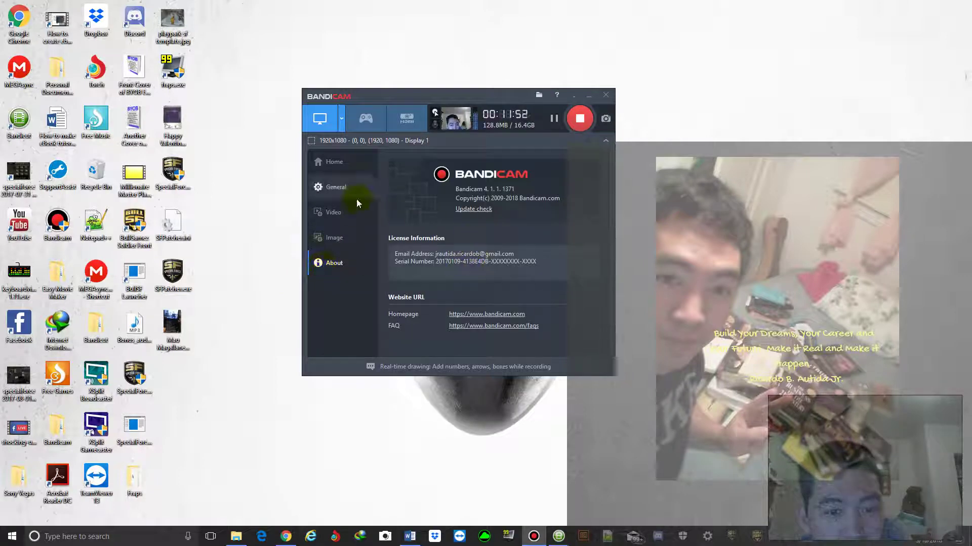
pyautogui.click(339, 240)
pyautogui.click(334, 258)
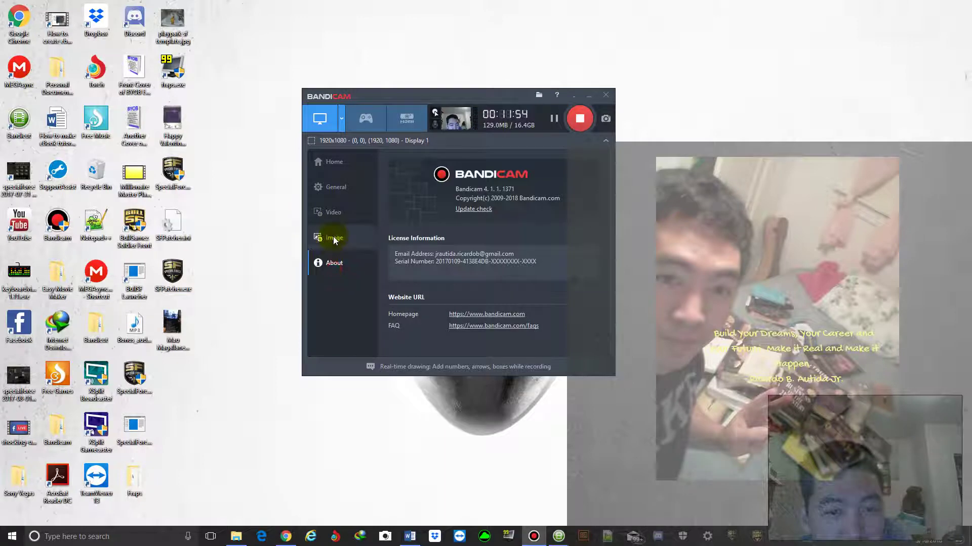
pyautogui.click(334, 240)
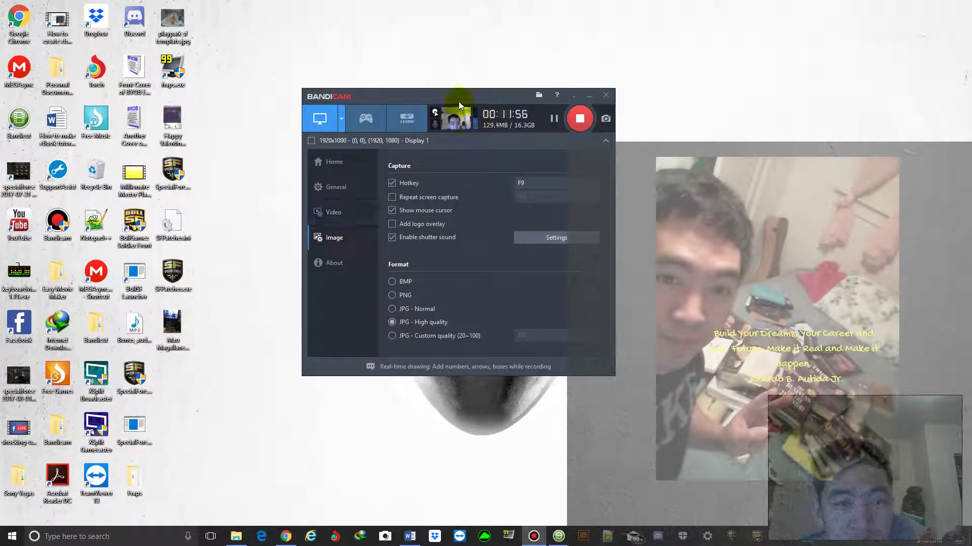
pyautogui.moveTo(472, 101); pyautogui.dragTo(618, 102)
pyautogui.click(728, 97)
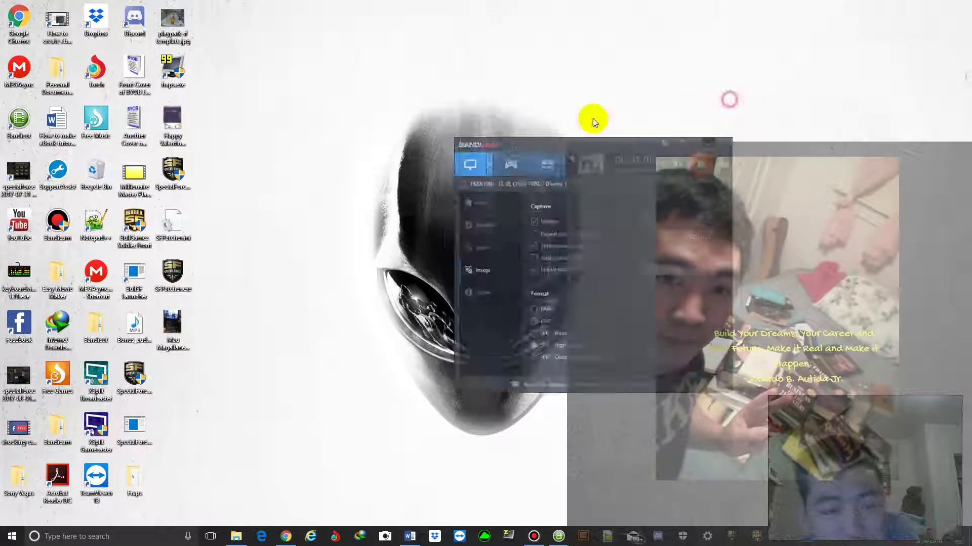
# Open the Bandicam folder on the desktop and look at the recordings in its Video folder.
pyautogui.doubleClick(57, 429)
pyautogui.doubleClick(544, 214)
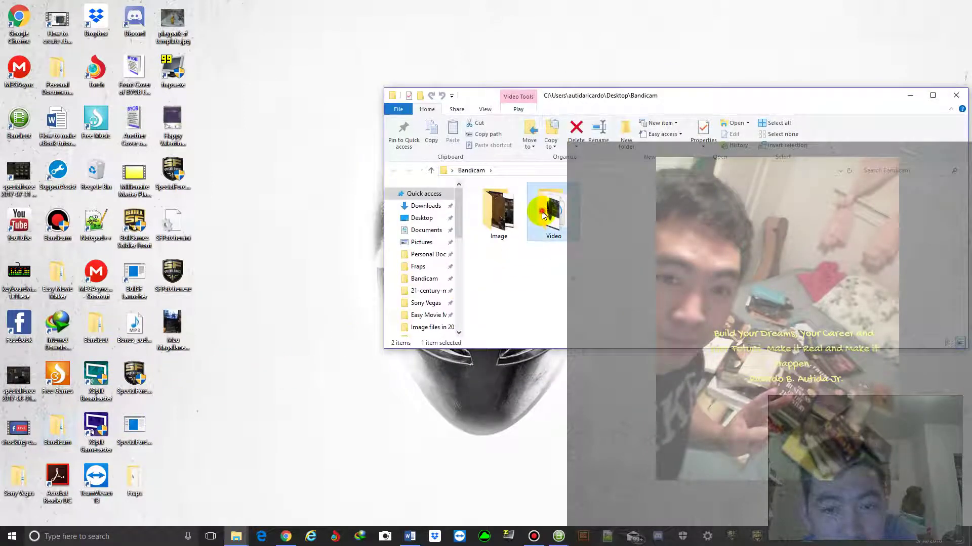
pyautogui.moveTo(567, 96); pyautogui.dragTo(321, 125)
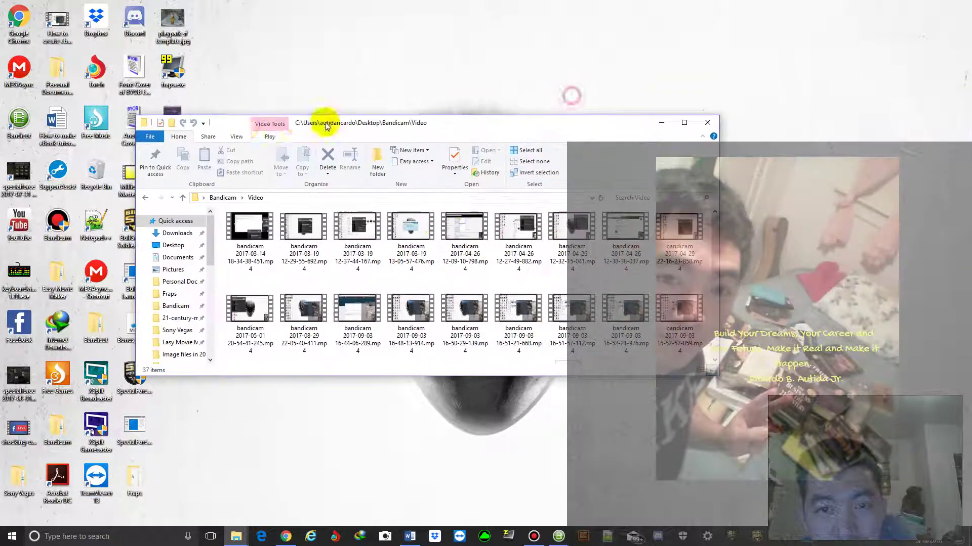
pyautogui.click(144, 197)
pyautogui.doubleClick(260, 230)
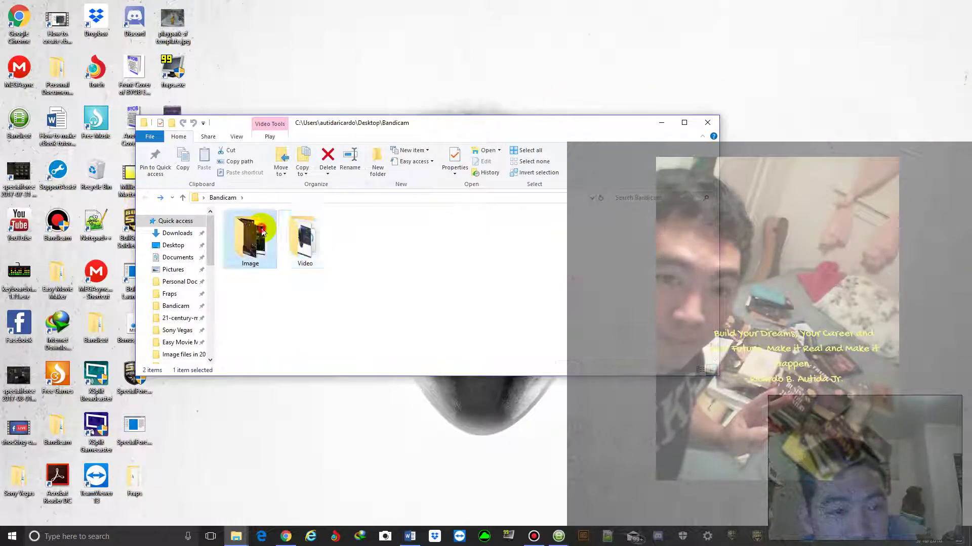
pyautogui.doubleClick(260, 230)
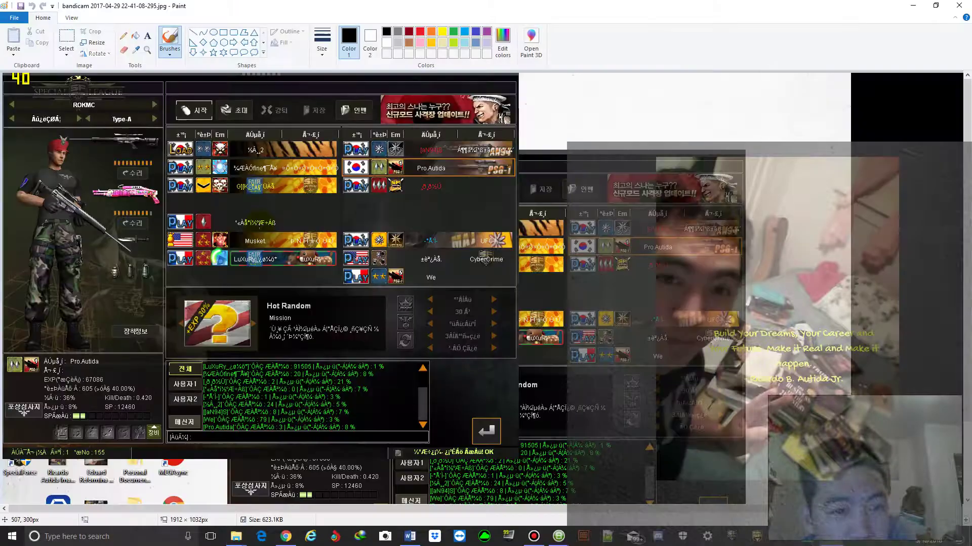
pyautogui.scroll(-3, 329, 248)
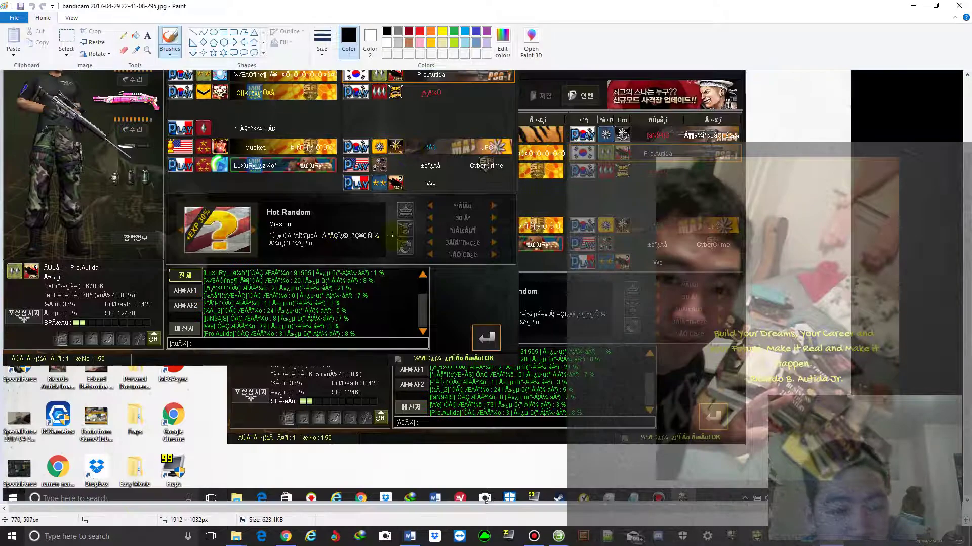
pyautogui.scroll(3, 393, 236)
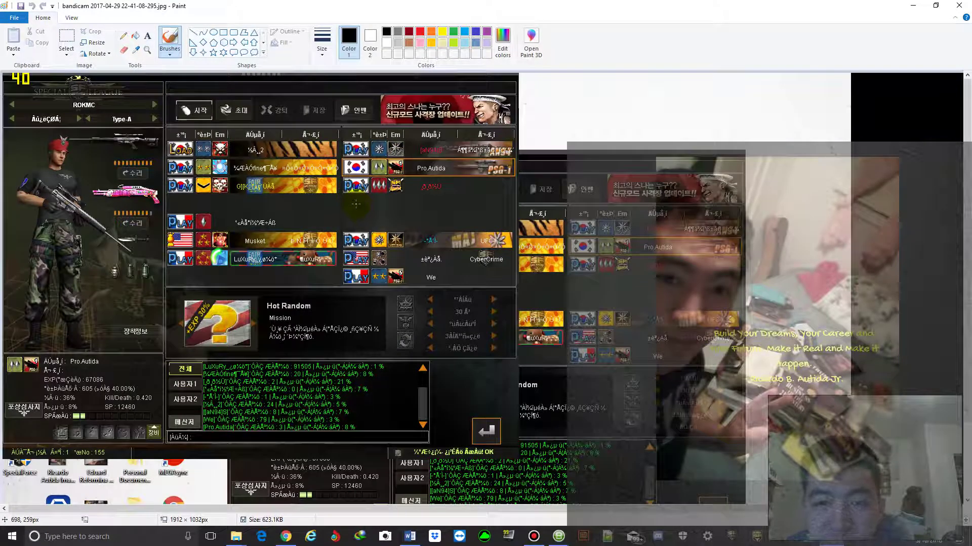
pyautogui.click(961, 5)
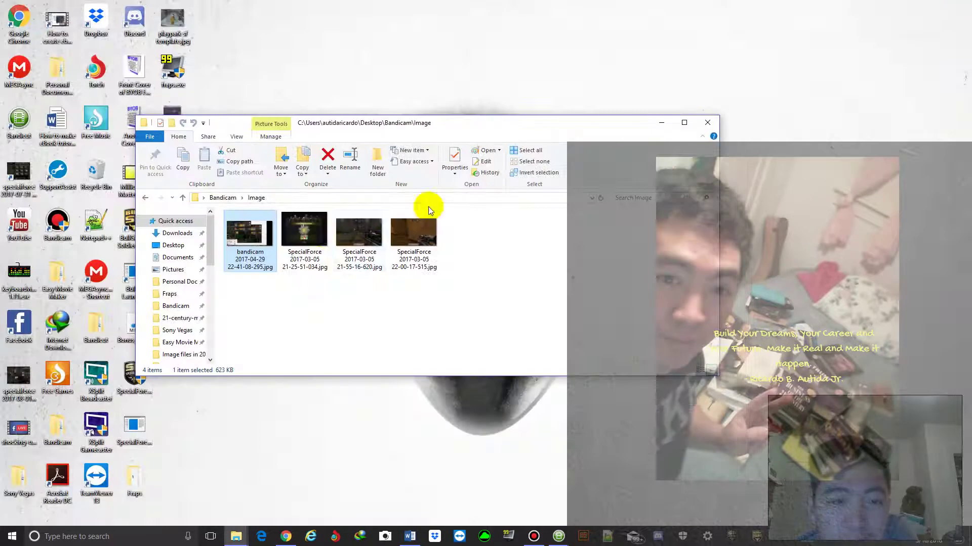
pyautogui.doubleClick(306, 230)
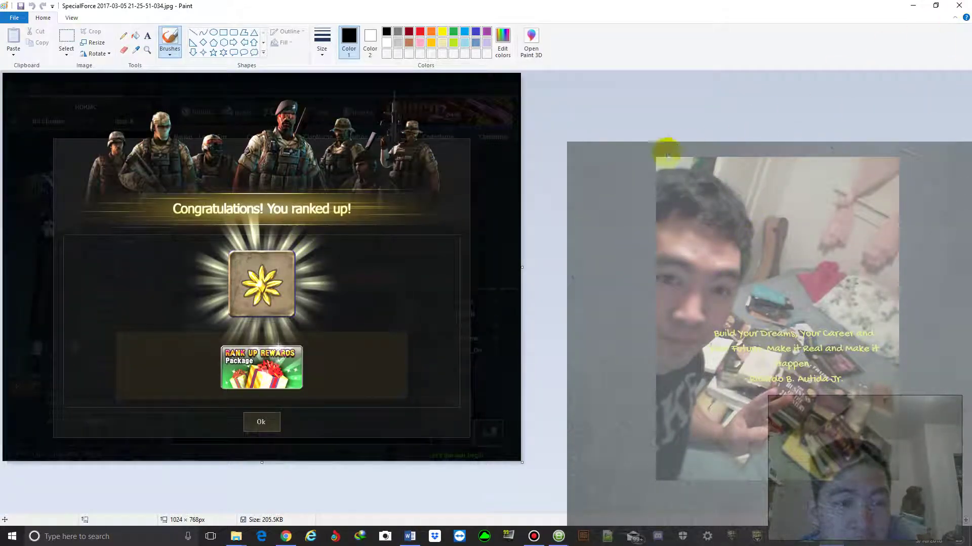
pyautogui.click(959, 5)
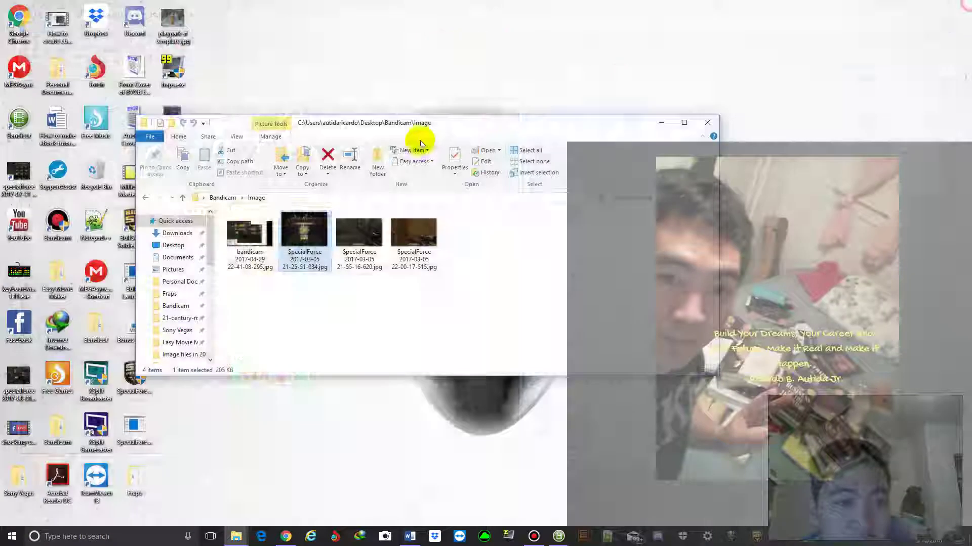
pyautogui.doubleClick(364, 227)
pyautogui.click(959, 5)
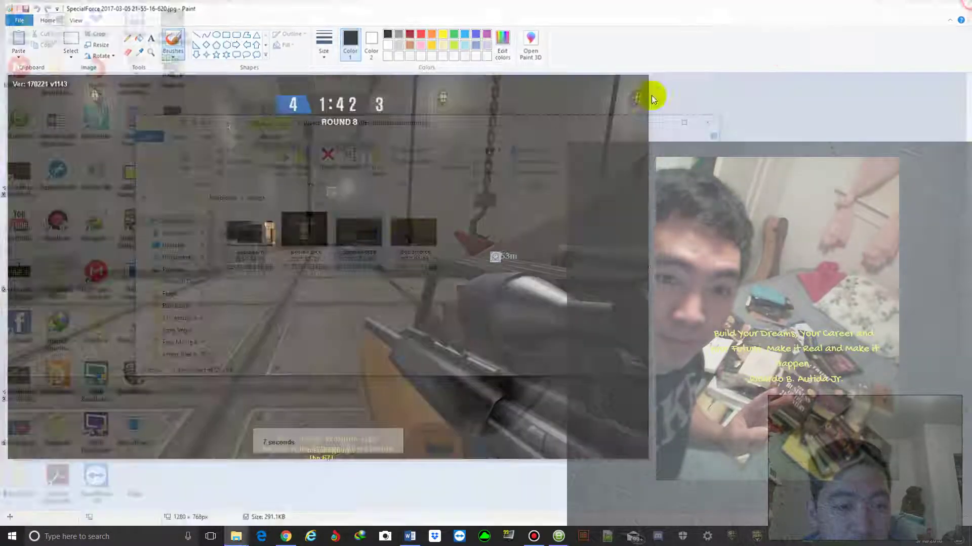
pyautogui.click(397, 234)
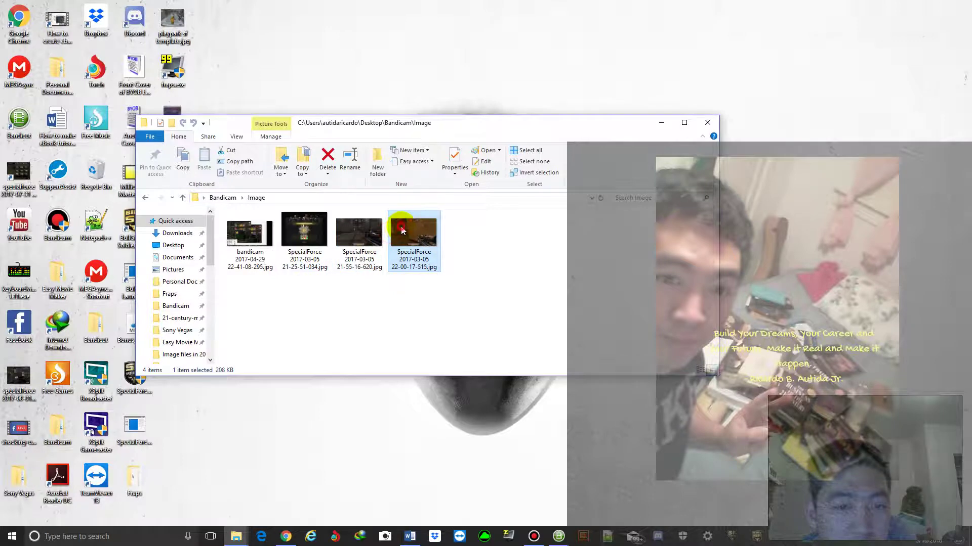
pyautogui.doubleClick(401, 230)
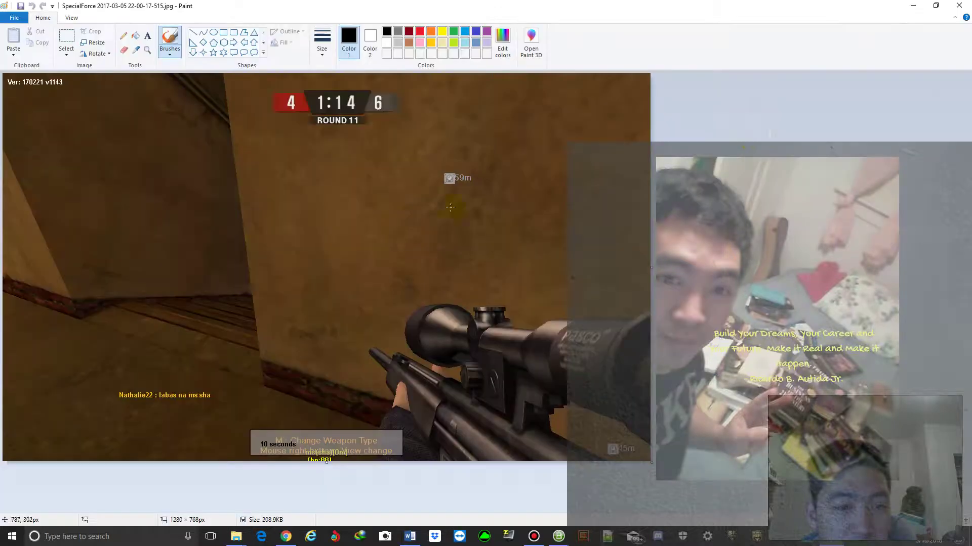
pyautogui.click(964, 5)
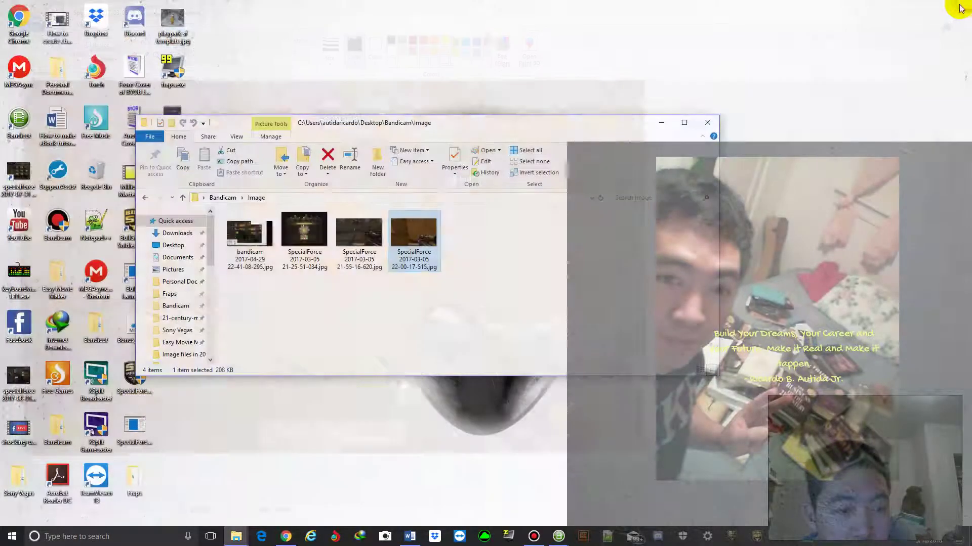
pyautogui.click(145, 198)
pyautogui.doubleClick(299, 235)
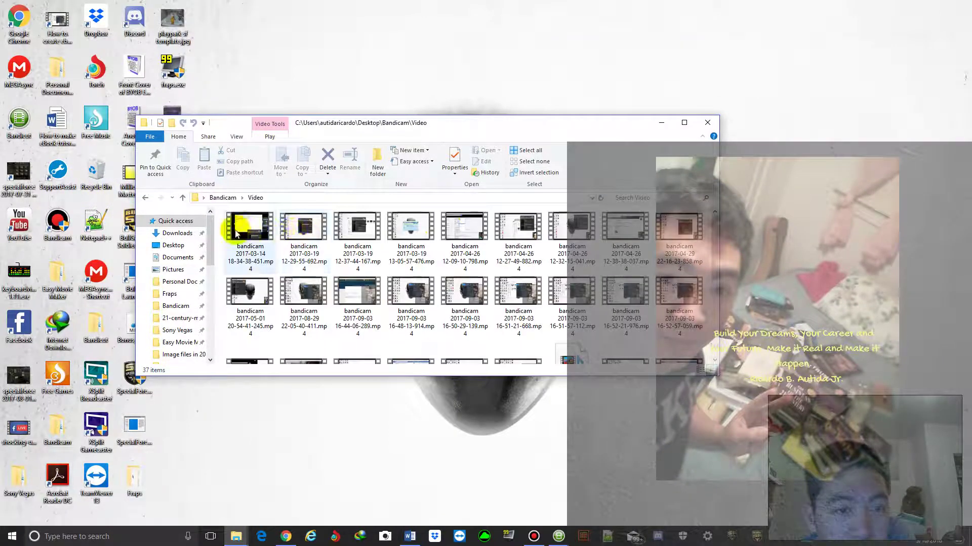
pyautogui.scroll(-5, 238, 248)
pyautogui.scroll(5, 238, 248)
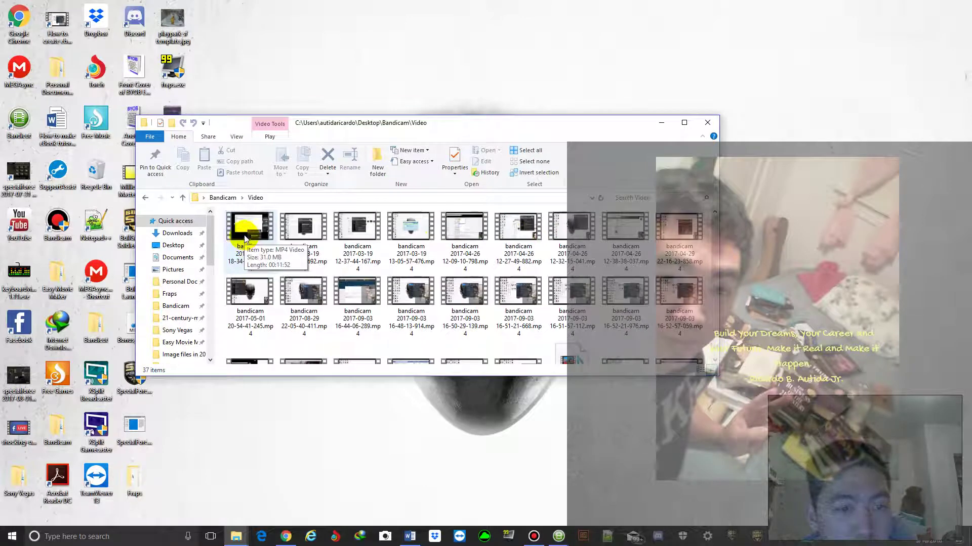
pyautogui.doubleClick(245, 237)
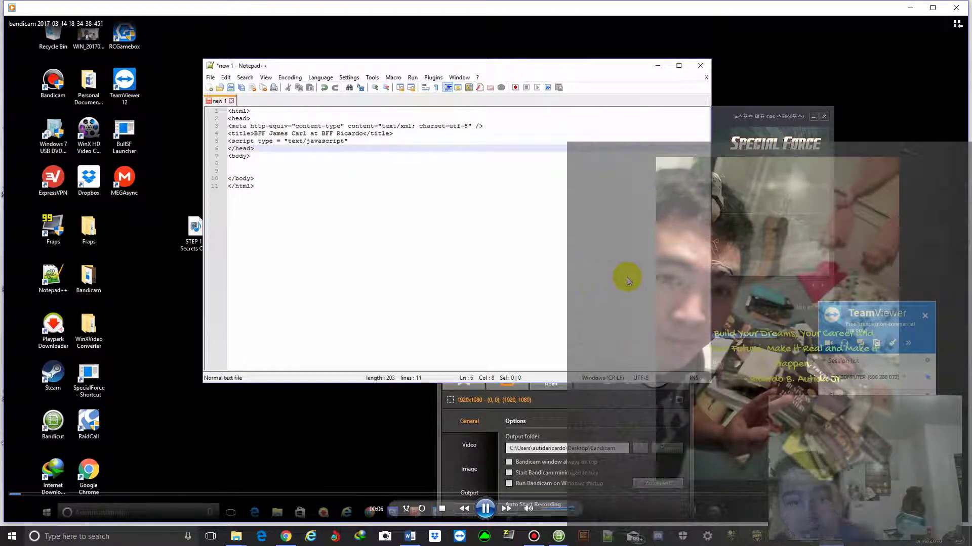
pyautogui.click(952, 11)
# Look through the Video folder, try to play the recording whose name ends in 21-56-11-650 and close the player.
pyautogui.scroll(-1, 414, 251)
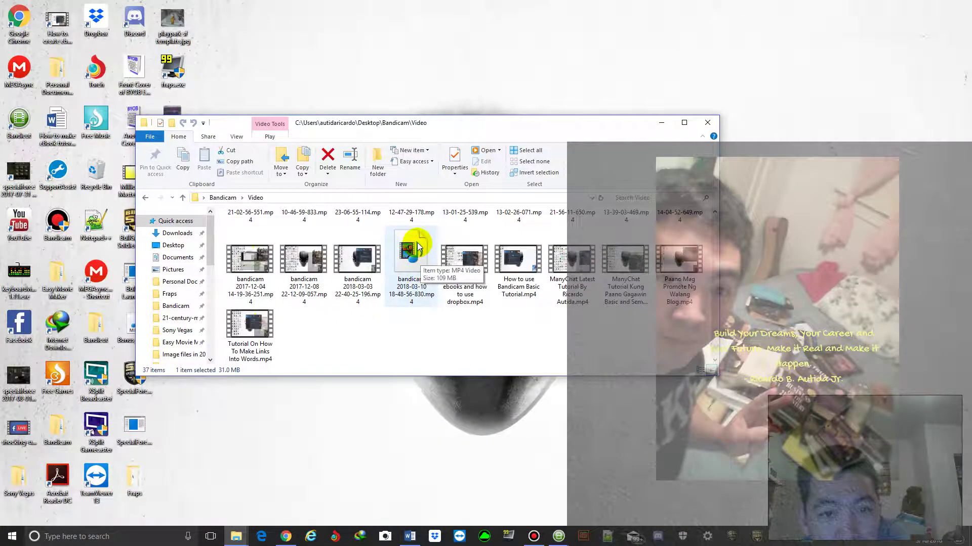
pyautogui.scroll(2, 418, 246)
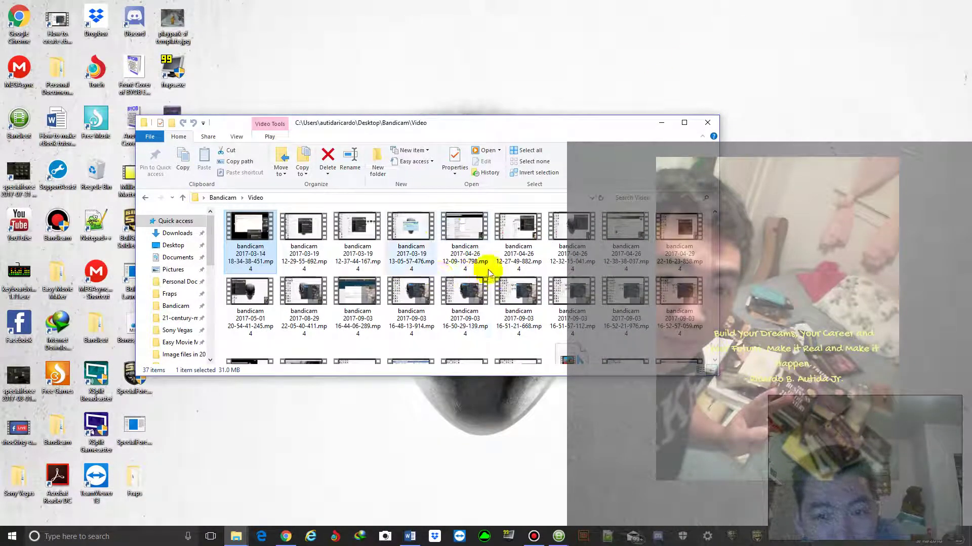
pyautogui.scroll(-2, 489, 273)
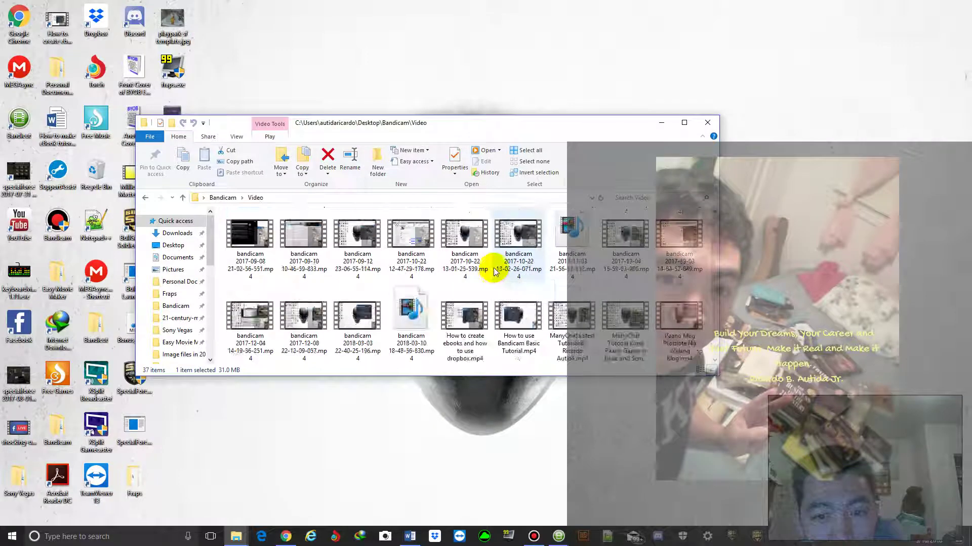
pyautogui.doubleClick(560, 243)
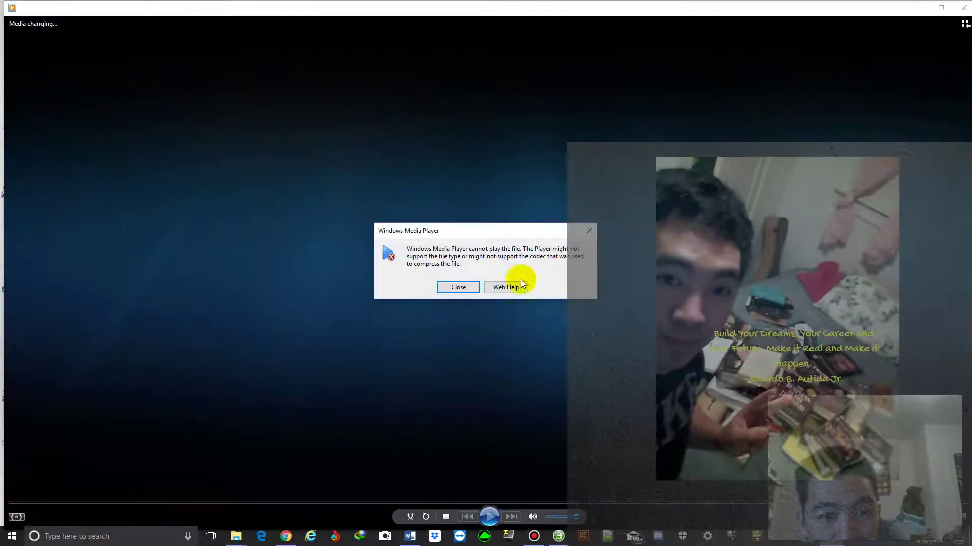
pyautogui.click(470, 288)
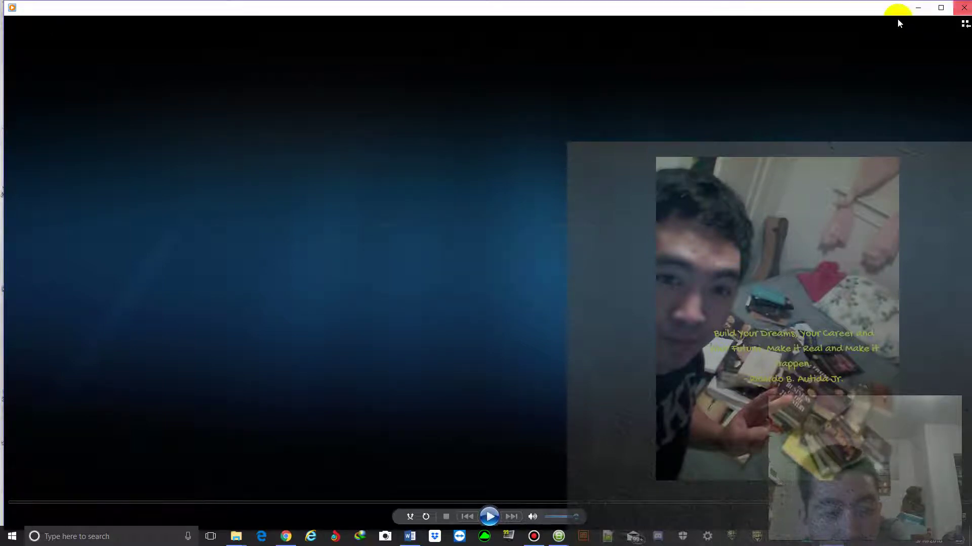
pyautogui.click(963, 9)
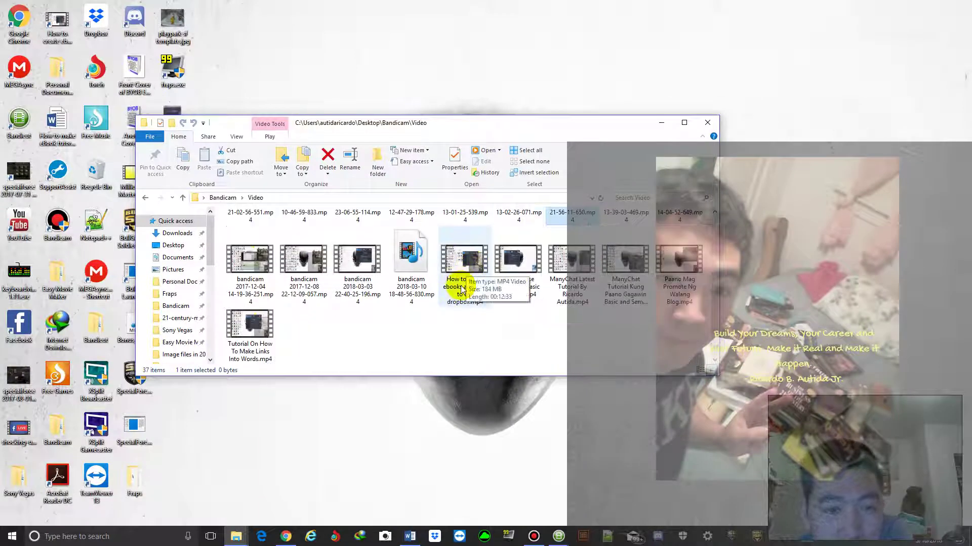
pyautogui.click(462, 327)
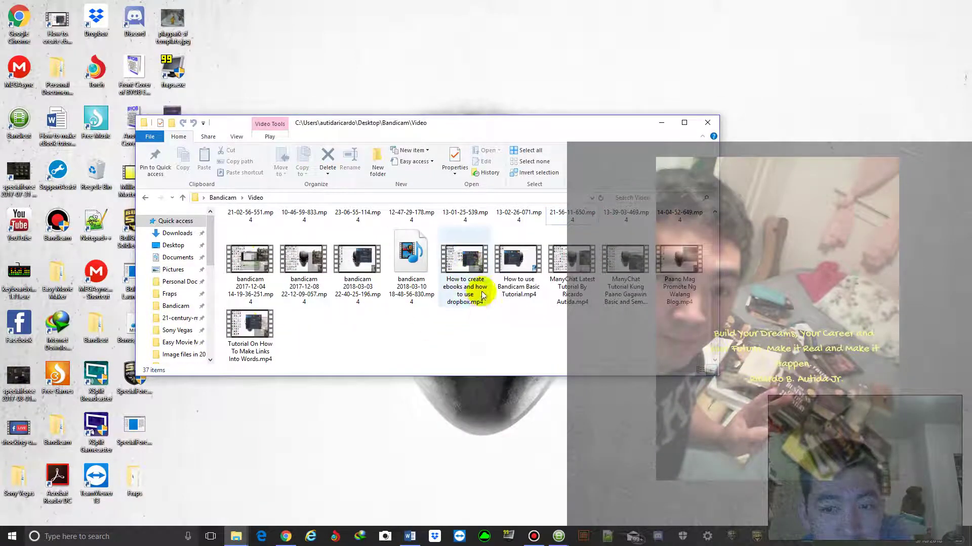
pyautogui.scroll(3, 482, 296)
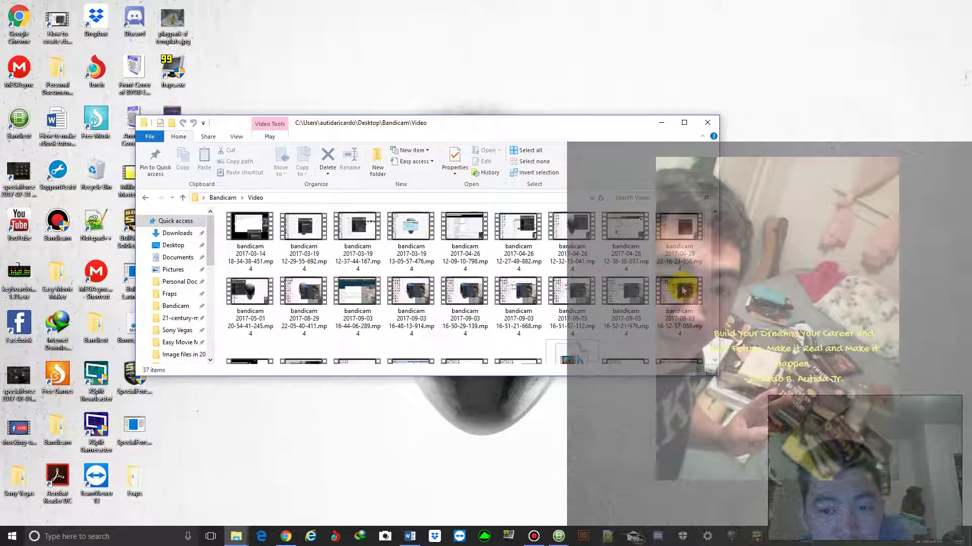
pyautogui.doubleClick(627, 218)
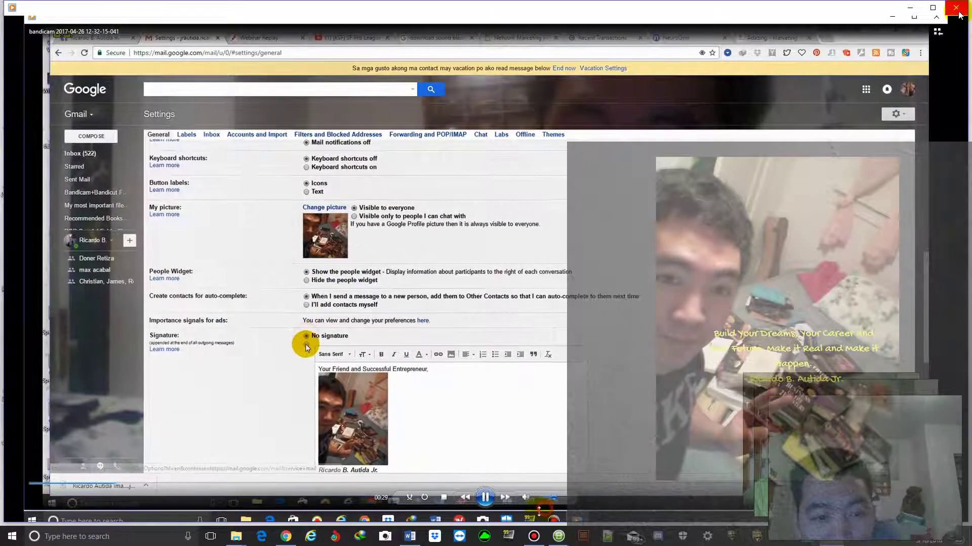
pyautogui.click(957, 8)
pyautogui.scroll(-1, 631, 264)
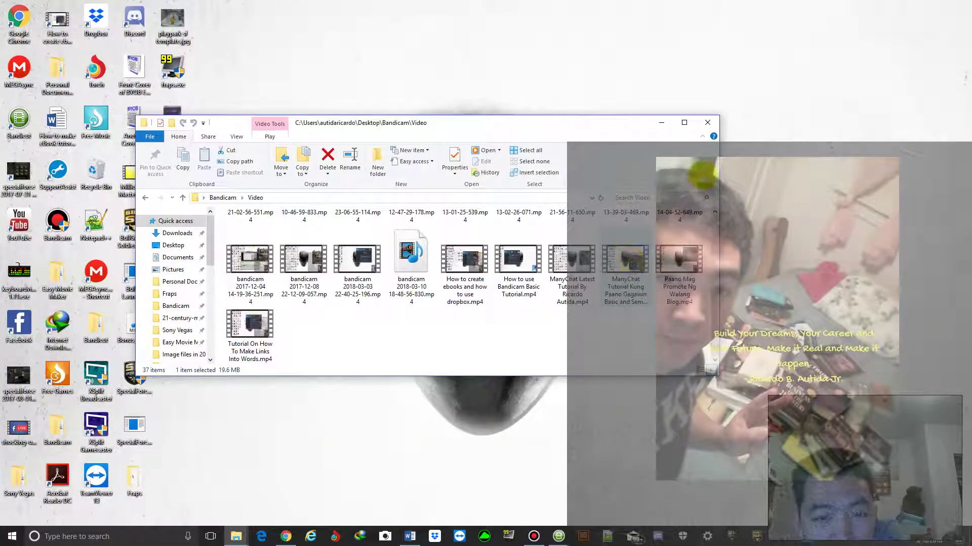
pyautogui.click(141, 201)
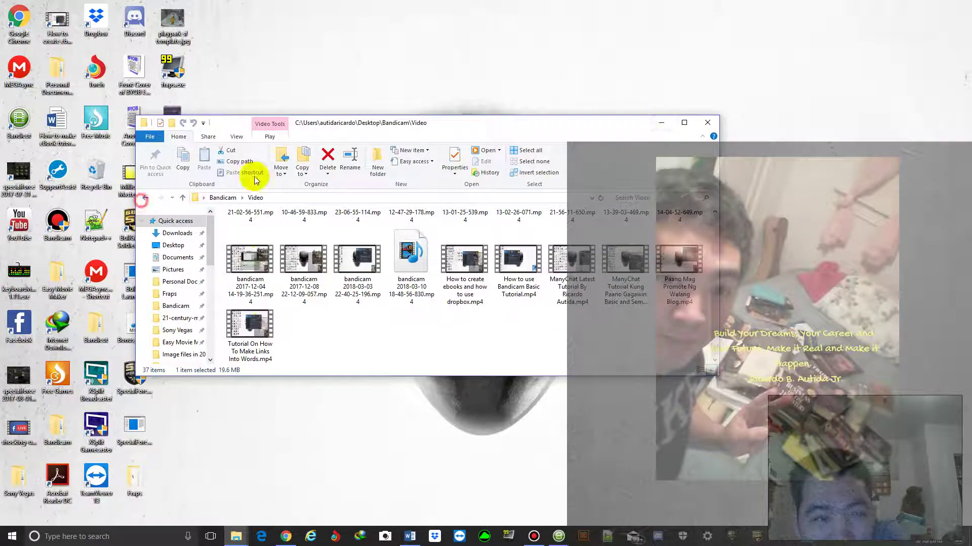
pyautogui.click(662, 123)
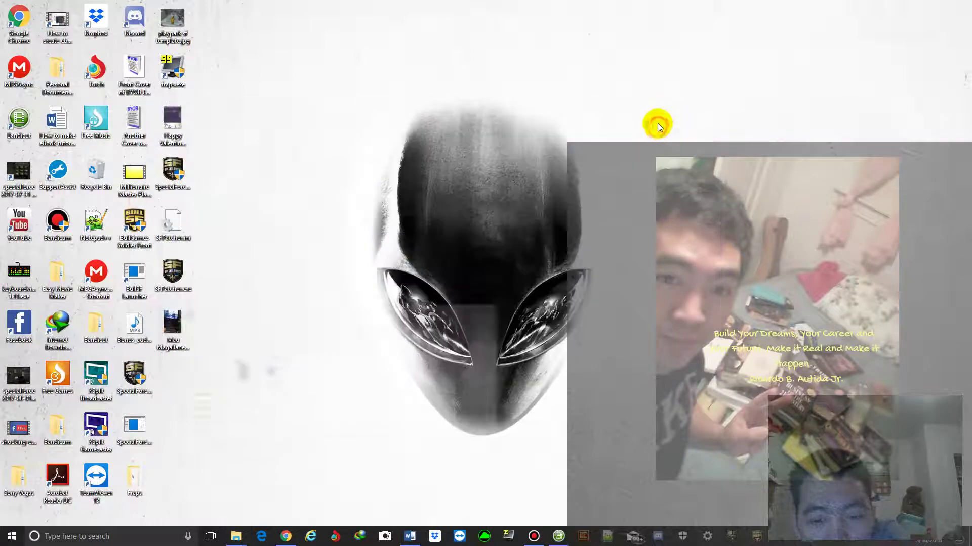
# Switch to the Bandicam website in Chrome and minimize the recorder window covering it.
pyautogui.click(538, 540)
pyautogui.click(284, 538)
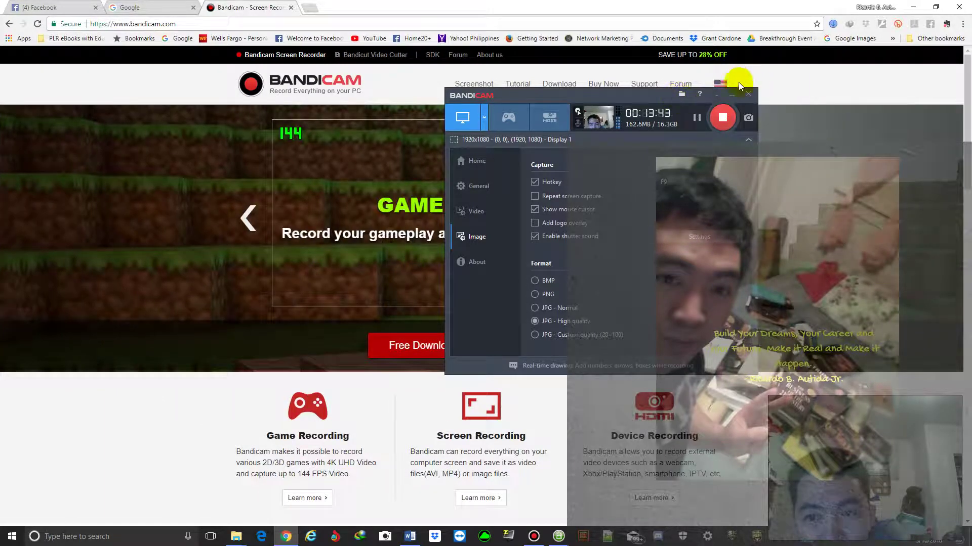
pyautogui.click(731, 92)
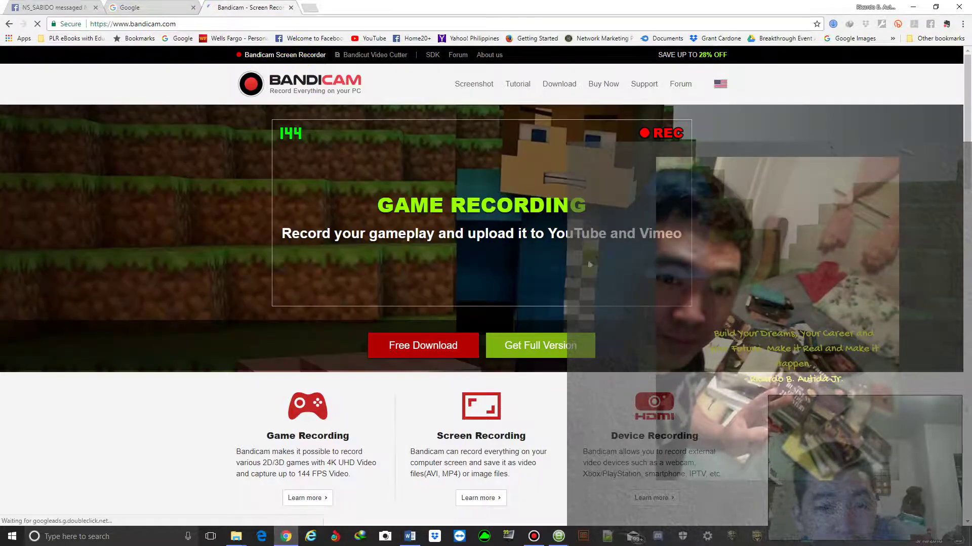
# View the full-version licence prices and the Bandicam + Bandicut package offer, and return to the site's home page.
pyautogui.click(585, 348)
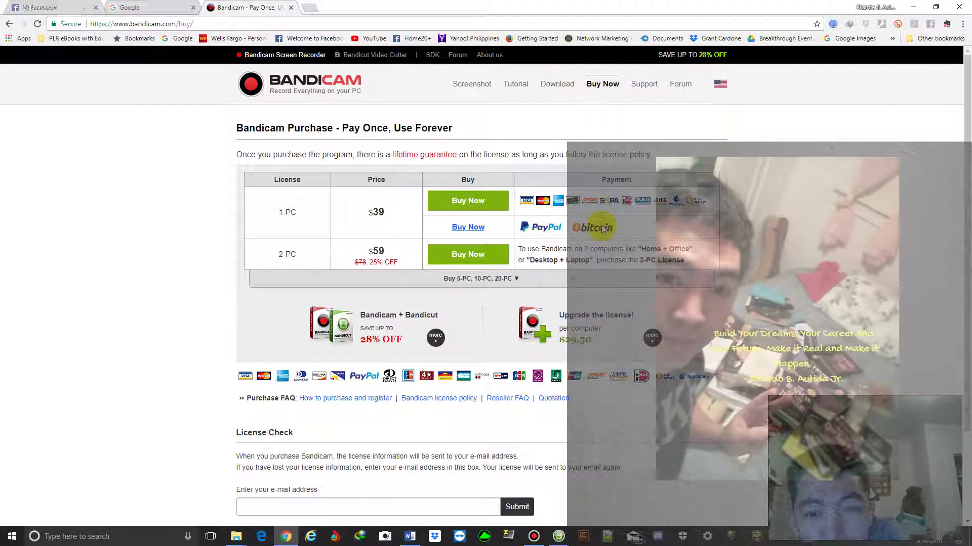
pyautogui.scroll(-3, 600, 225)
pyautogui.scroll(3, 582, 228)
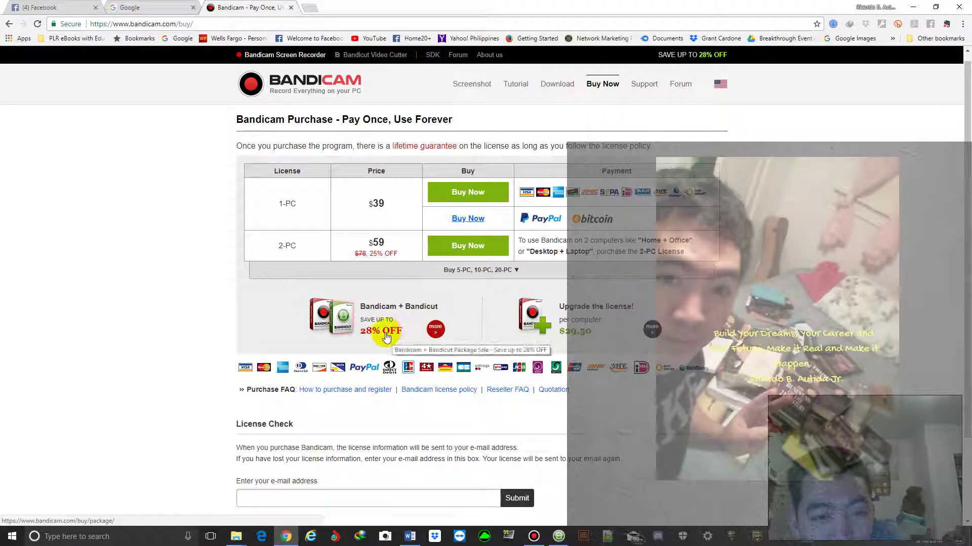
pyautogui.click(432, 332)
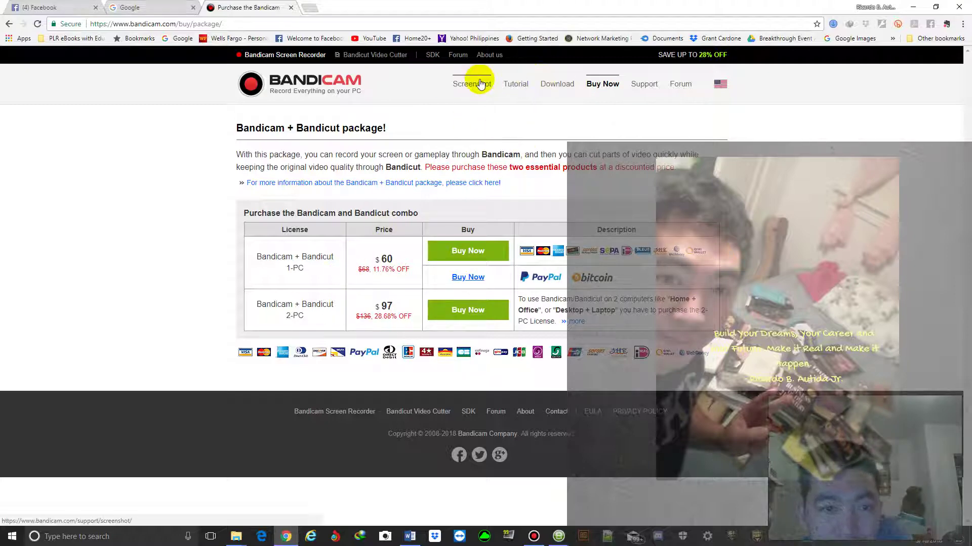
pyautogui.click(276, 108)
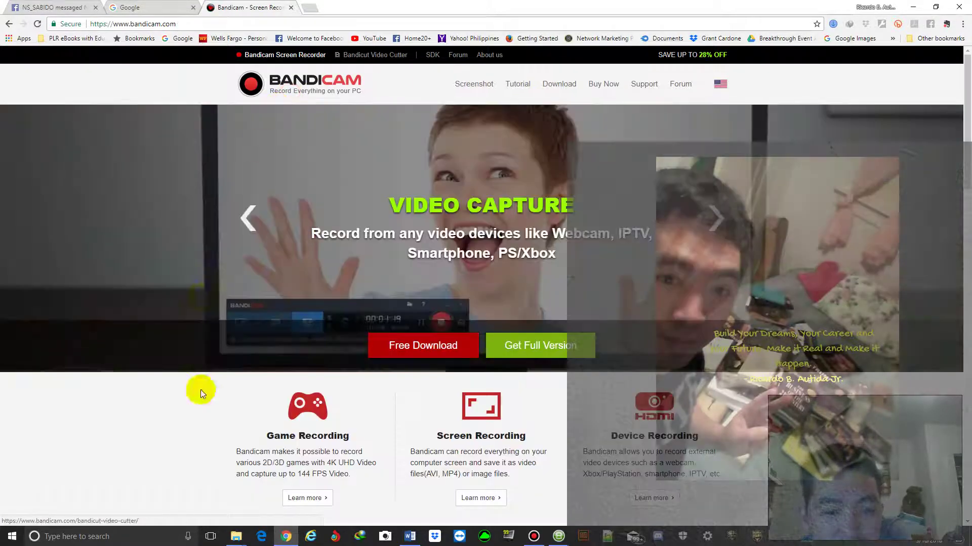
# Open the free download page and examine the comparison between the registered and unregistered versions.
pyautogui.click(417, 354)
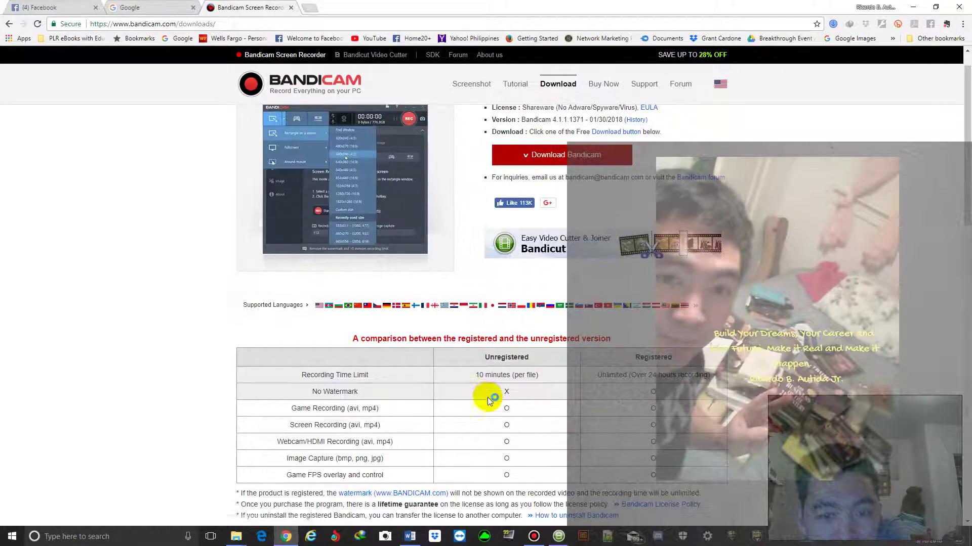
pyautogui.moveTo(481, 386); pyautogui.dragTo(517, 428)
pyautogui.scroll(-3, 490, 361)
pyautogui.click(775, 317)
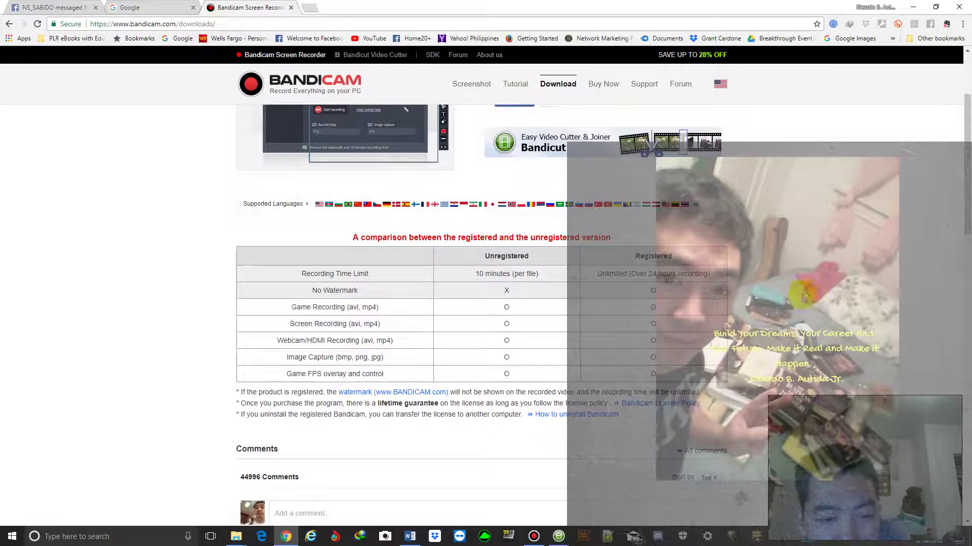
pyautogui.scroll(-1, 775, 318)
pyautogui.scroll(2, 774, 319)
# Examine the list of what can be recorded through Bandicam Screen Recorder, highlighting its entries and clearing the selection.
pyautogui.scroll(-6, 774, 319)
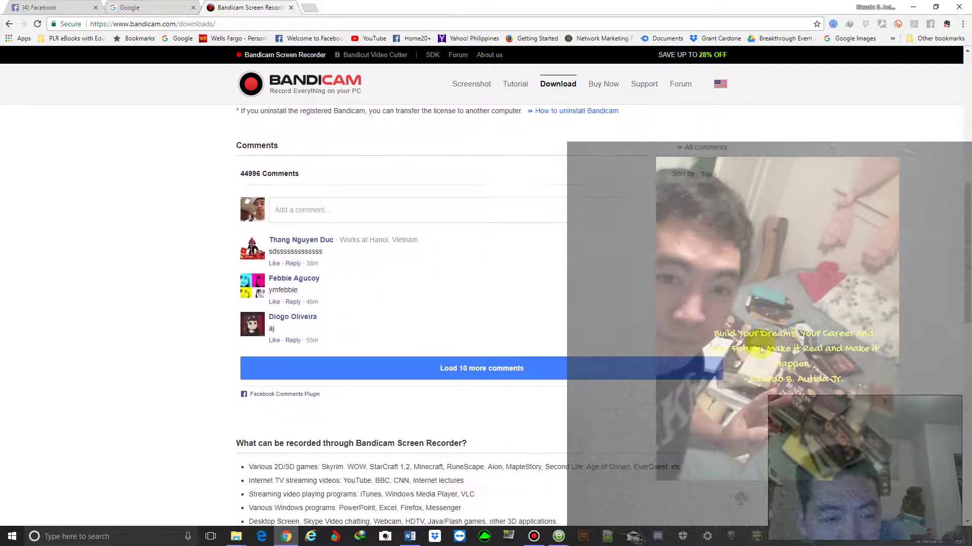
pyautogui.scroll(2, 768, 340)
pyautogui.scroll(1, 768, 340)
pyautogui.scroll(-5, 774, 303)
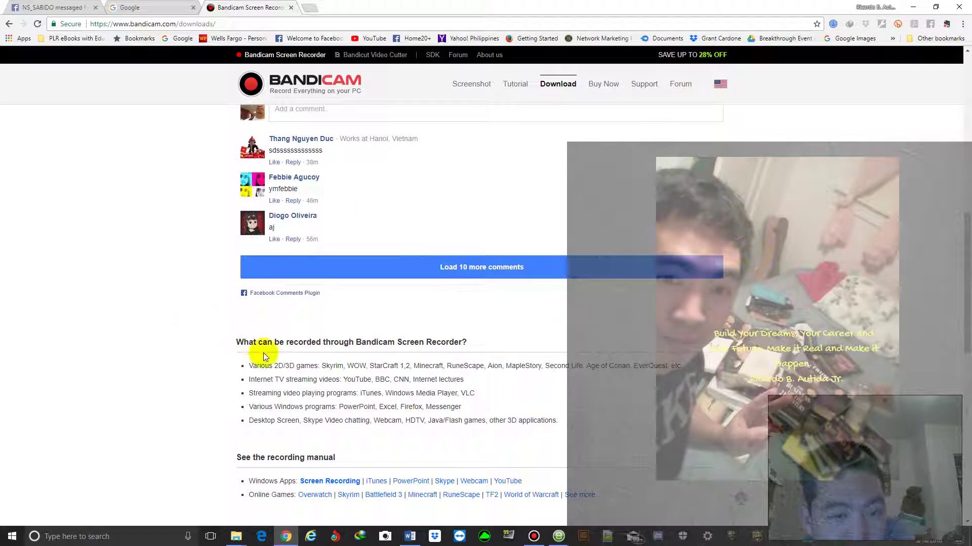
pyautogui.moveTo(249, 364); pyautogui.dragTo(568, 436)
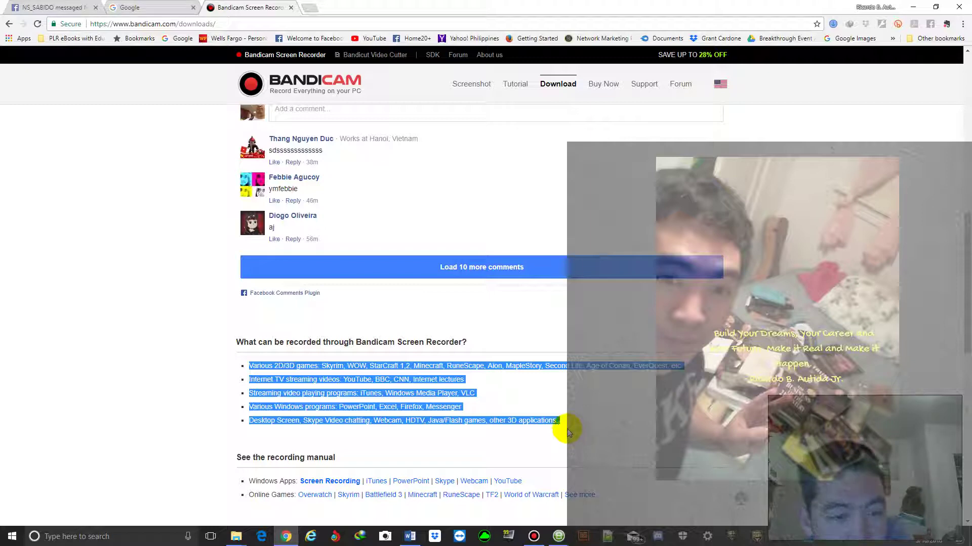
pyautogui.click(553, 395)
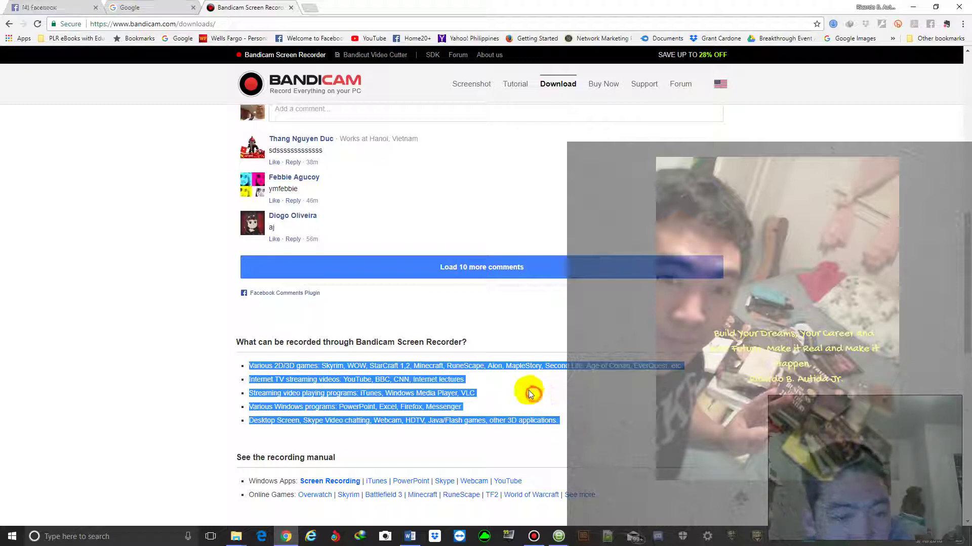
pyautogui.click(298, 353)
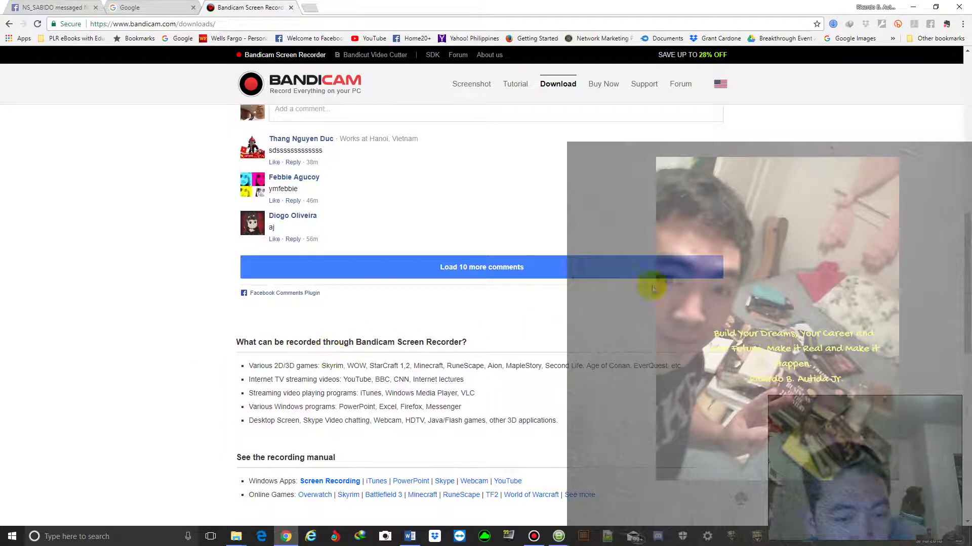
pyautogui.scroll(2, 653, 288)
pyautogui.scroll(2, 668, 248)
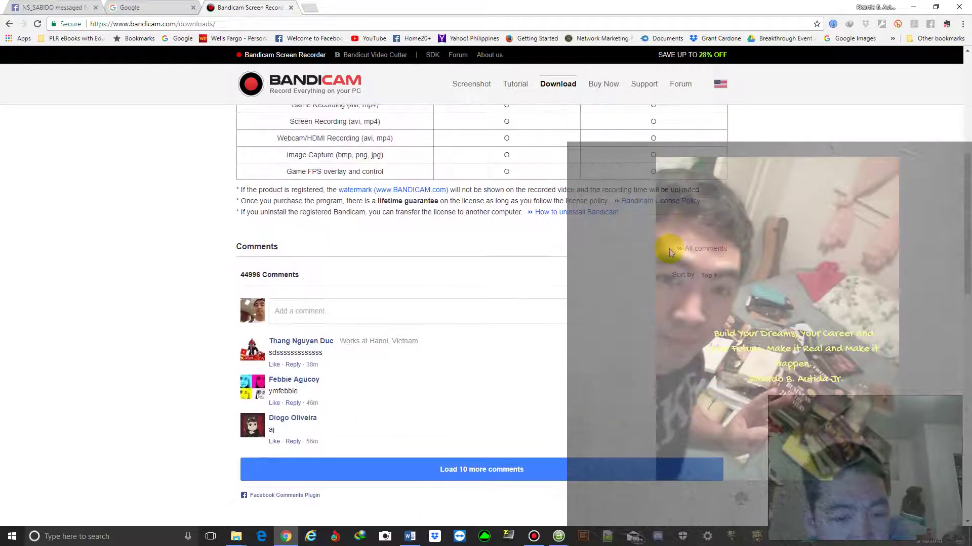
pyautogui.scroll(-4, 630, 265)
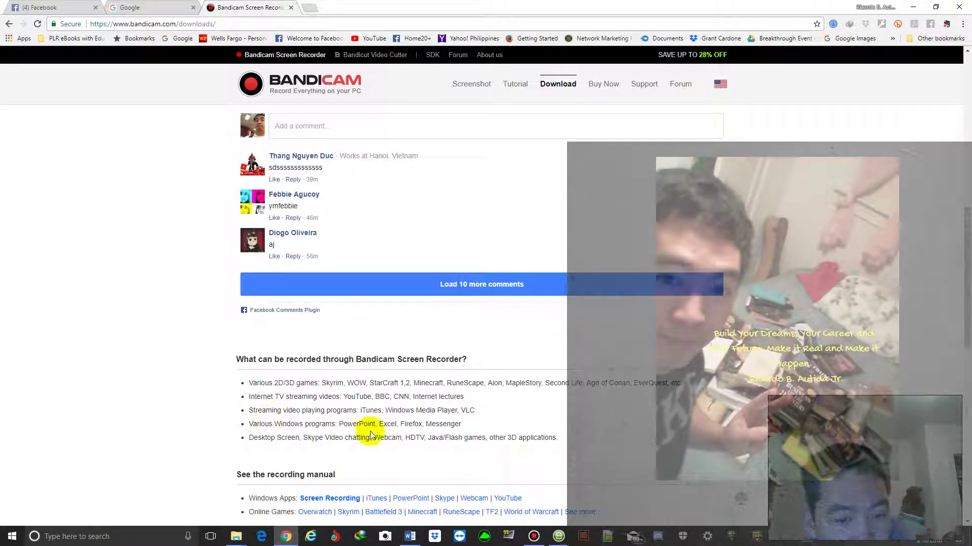
# Start the Bandicam download from the top of the download page and close the Bandicam website.
pyautogui.click(381, 407)
pyautogui.moveTo(387, 406); pyautogui.dragTo(446, 414)
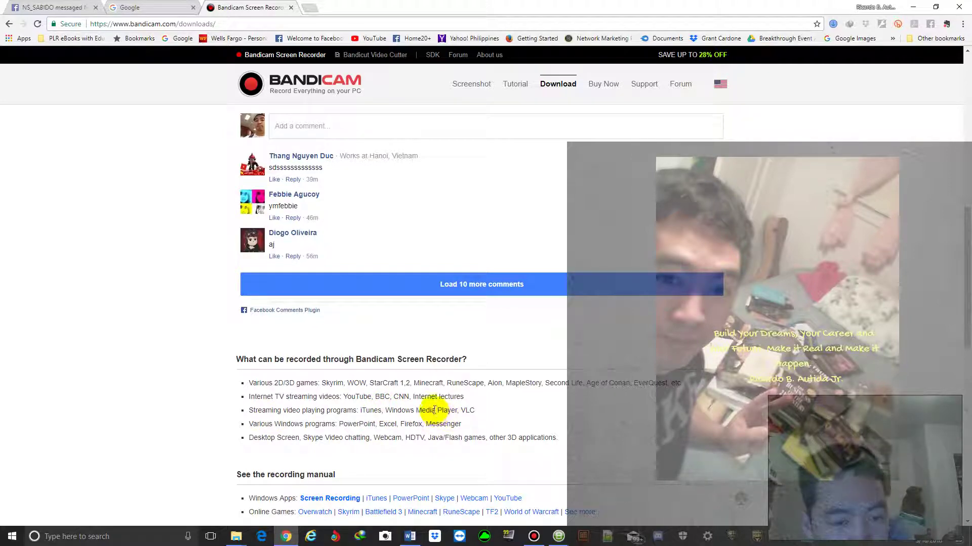
pyautogui.scroll(2, 630, 314)
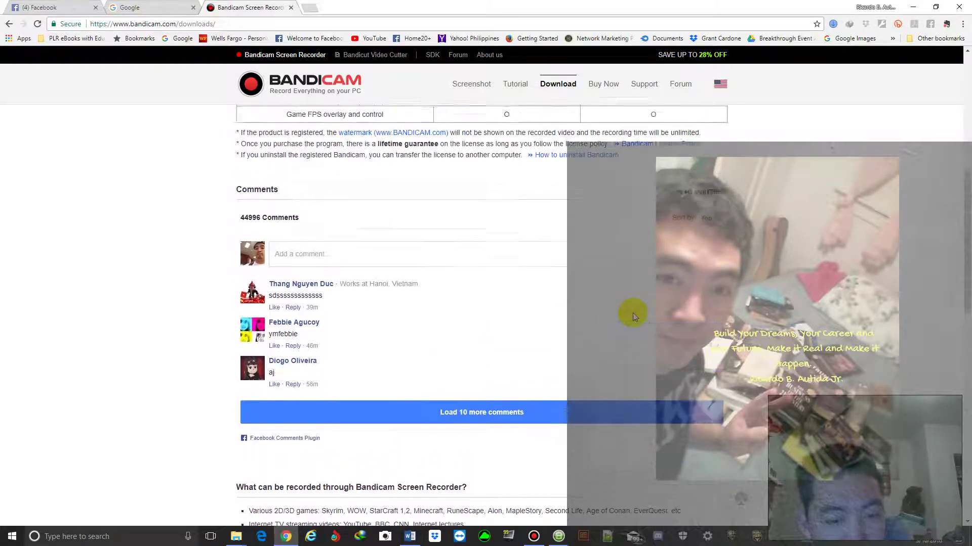
pyautogui.scroll(-2, 594, 324)
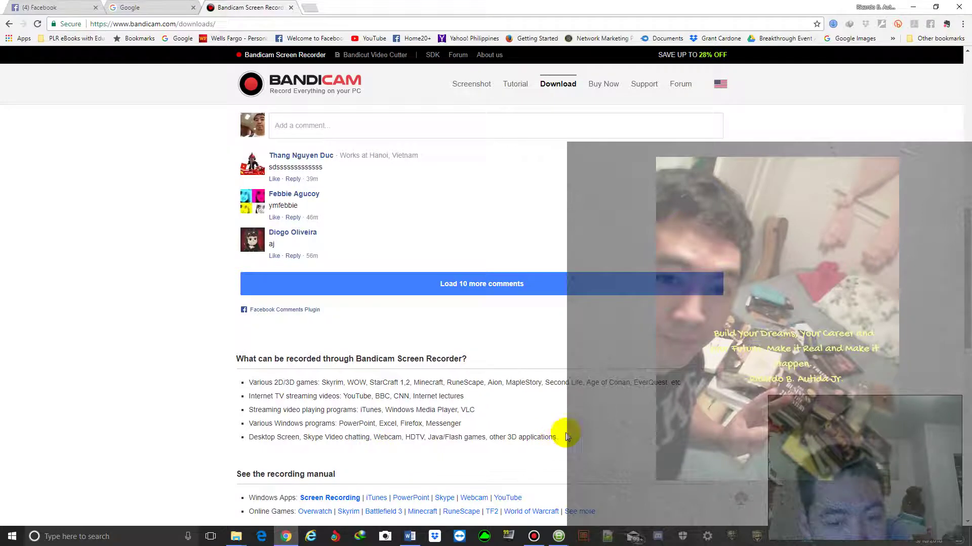
pyautogui.scroll(8, 603, 364)
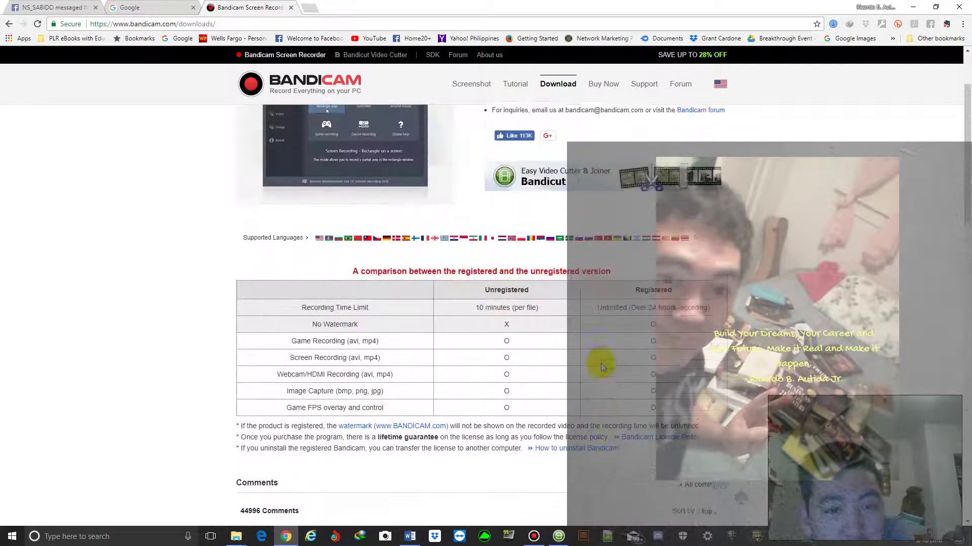
pyautogui.scroll(2, 600, 363)
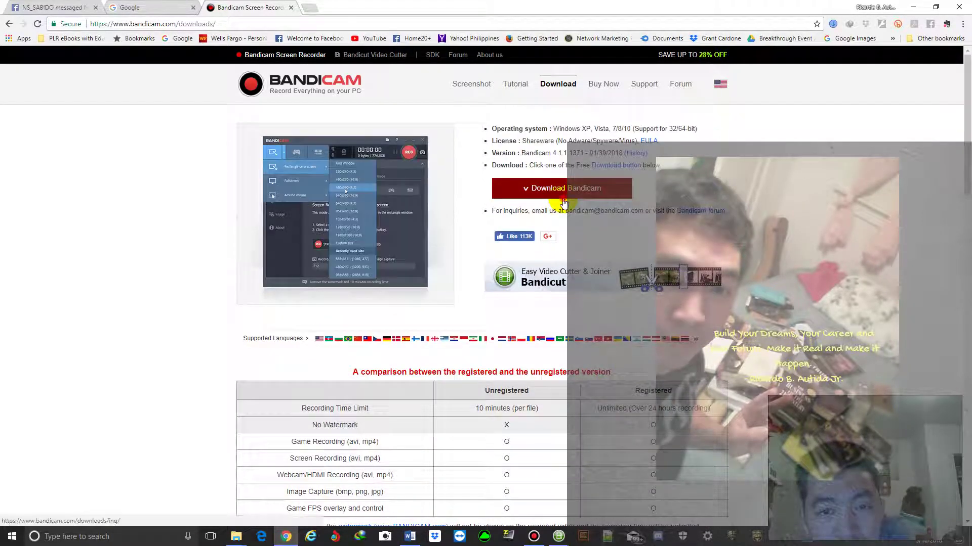
pyautogui.click(564, 202)
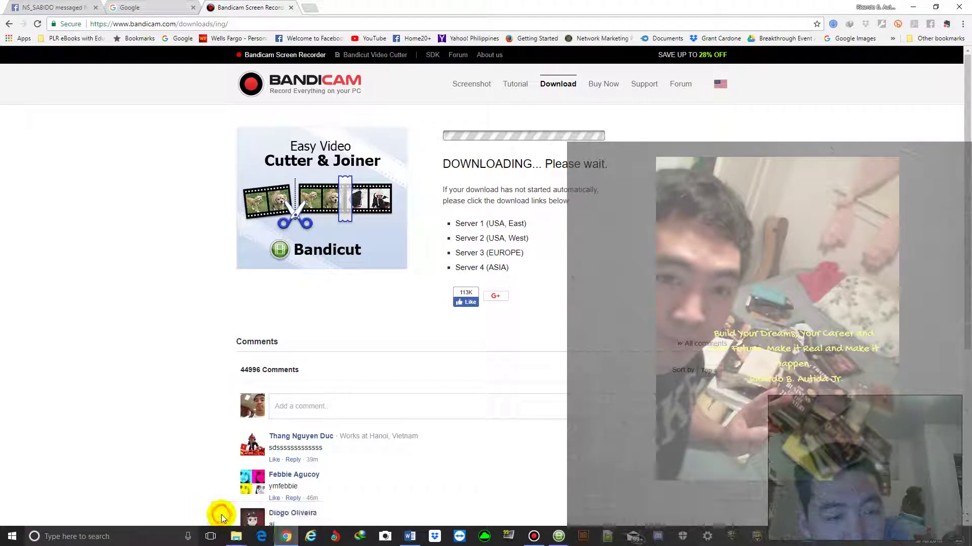
pyautogui.click(214, 514)
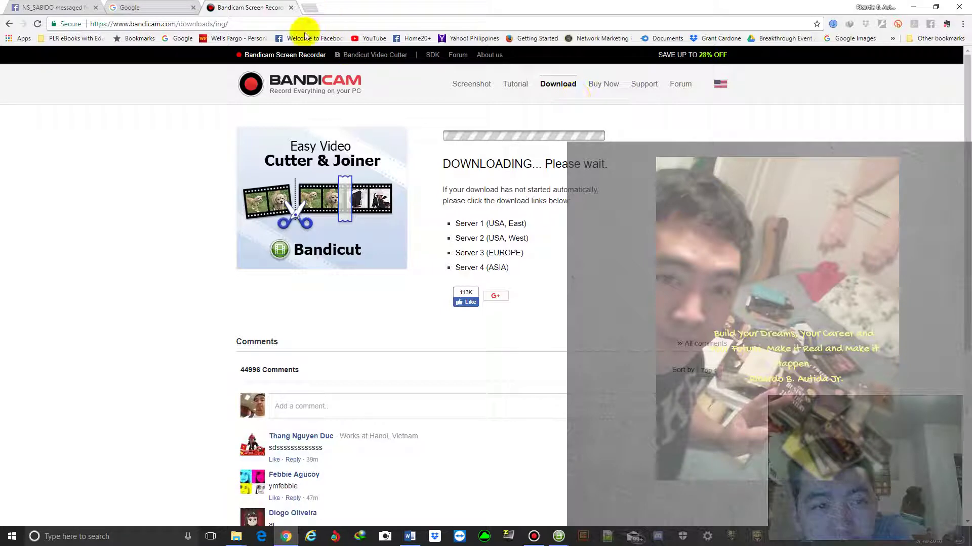
pyautogui.click(291, 8)
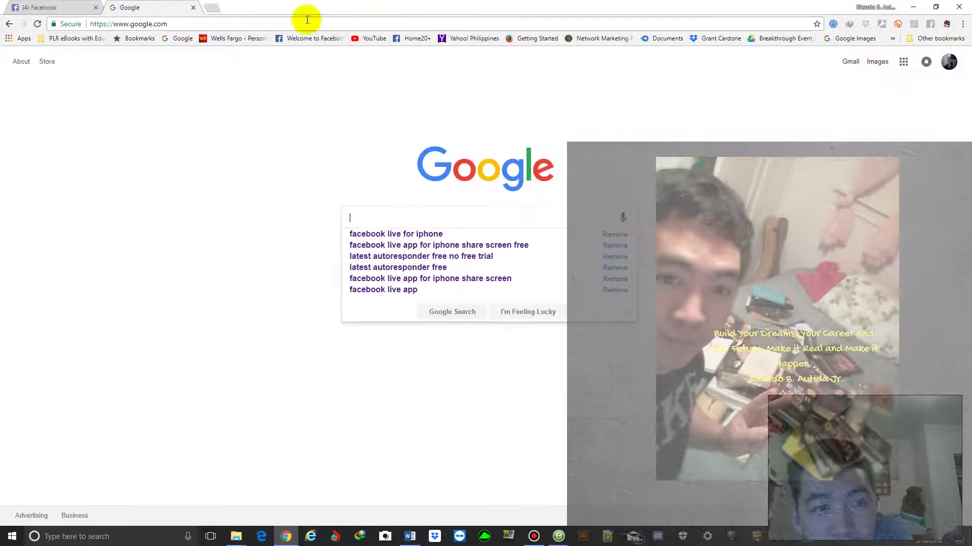
# Search Google for "sony vegas" in the existing tab and close the extra blank tab.
pyautogui.click(219, 8)
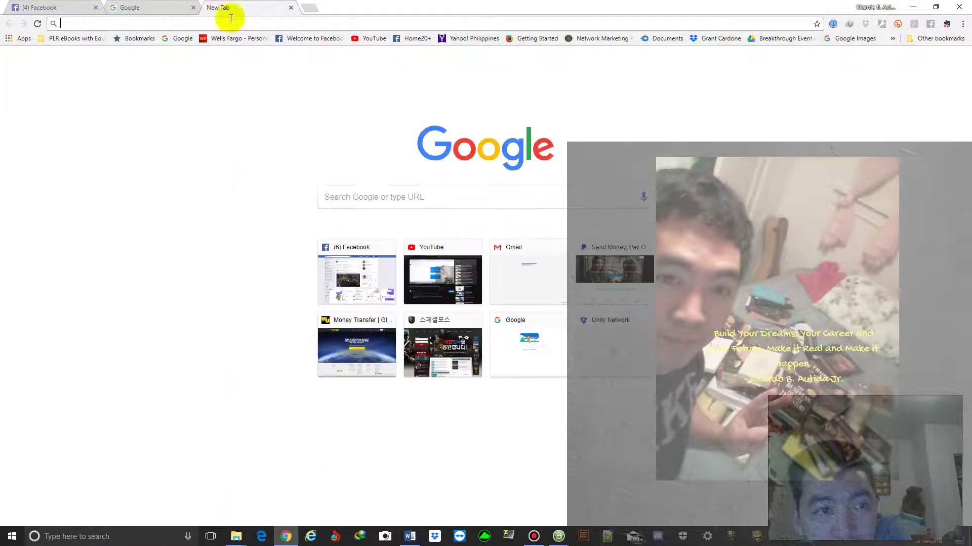
pyautogui.click(201, 8)
pyautogui.click(386, 217)
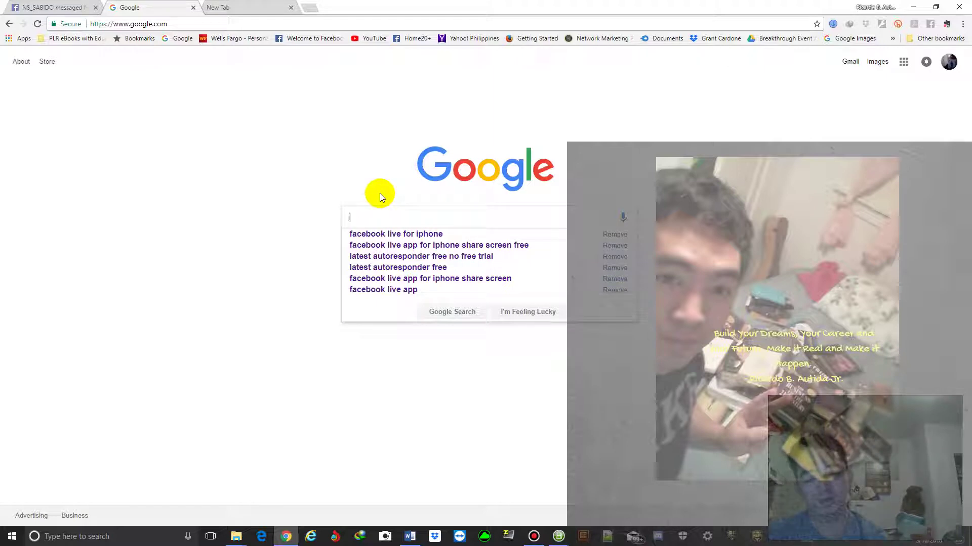
pyautogui.write('sony')
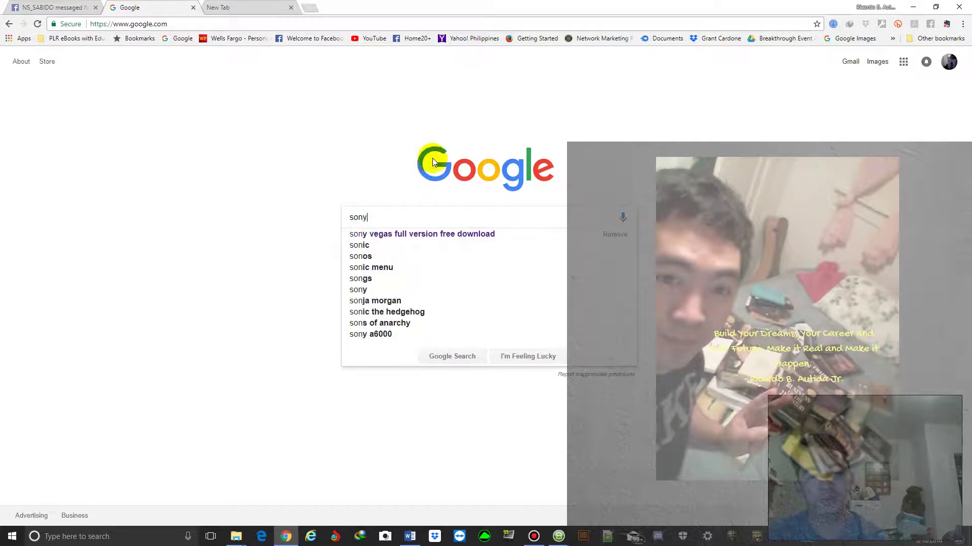
pyautogui.write(' vegas')
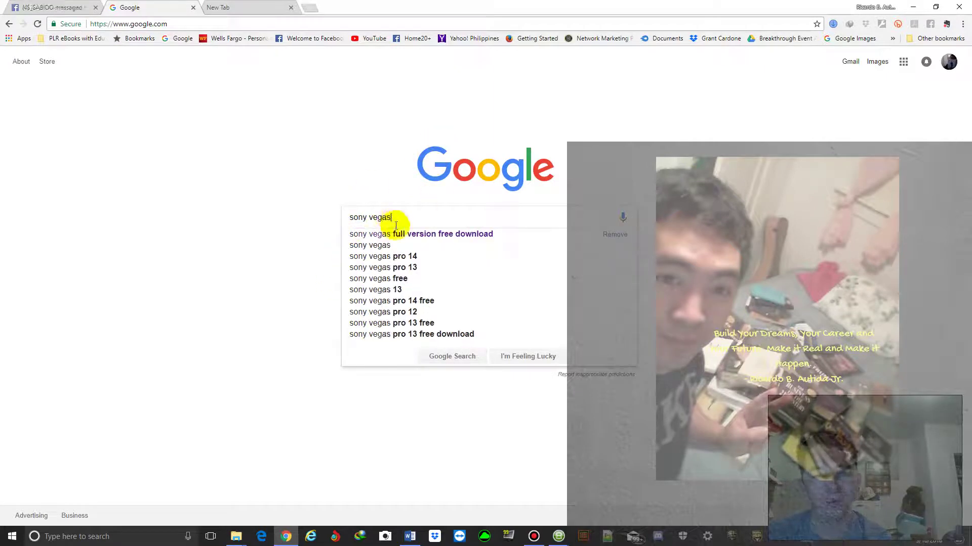
pyautogui.click(396, 246)
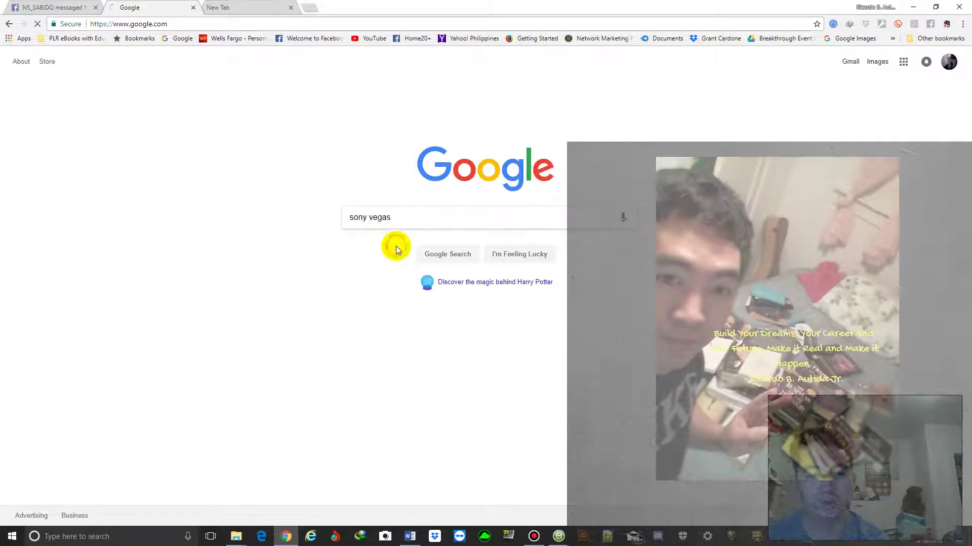
pyautogui.click(250, 7)
pyautogui.click(291, 8)
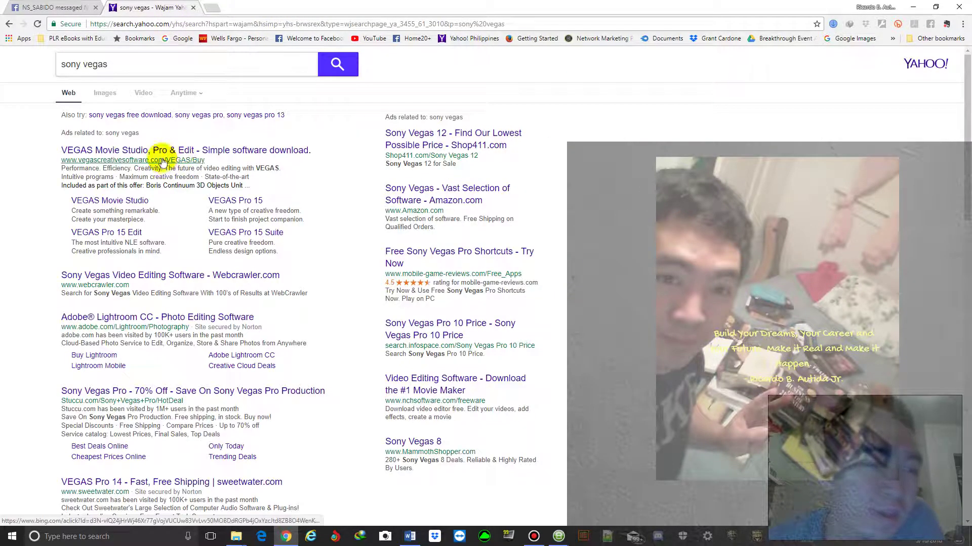
# Open the VEGAS Movie Studio, Pro & Edit ad result in a new tab and view its product offer and price.
pyautogui.rightClick(162, 159)
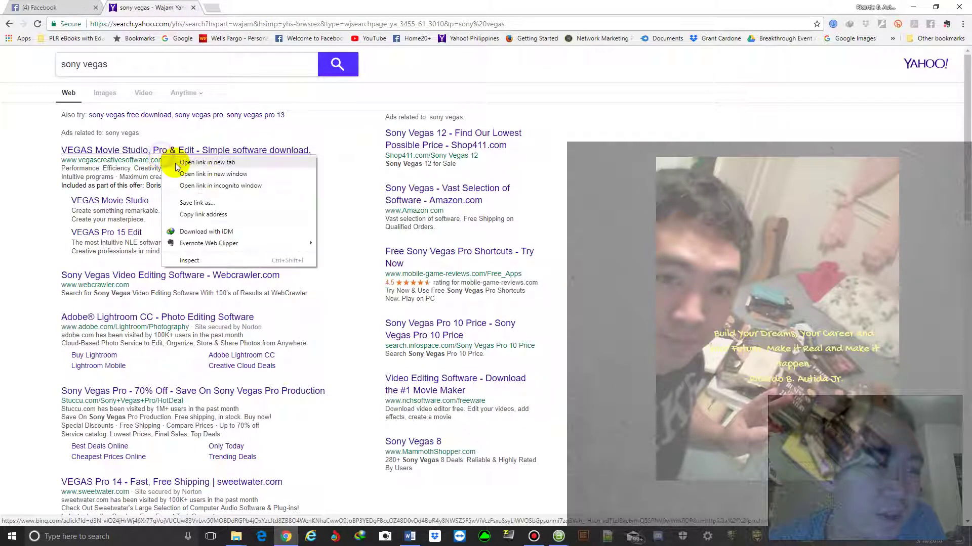
pyautogui.click(182, 166)
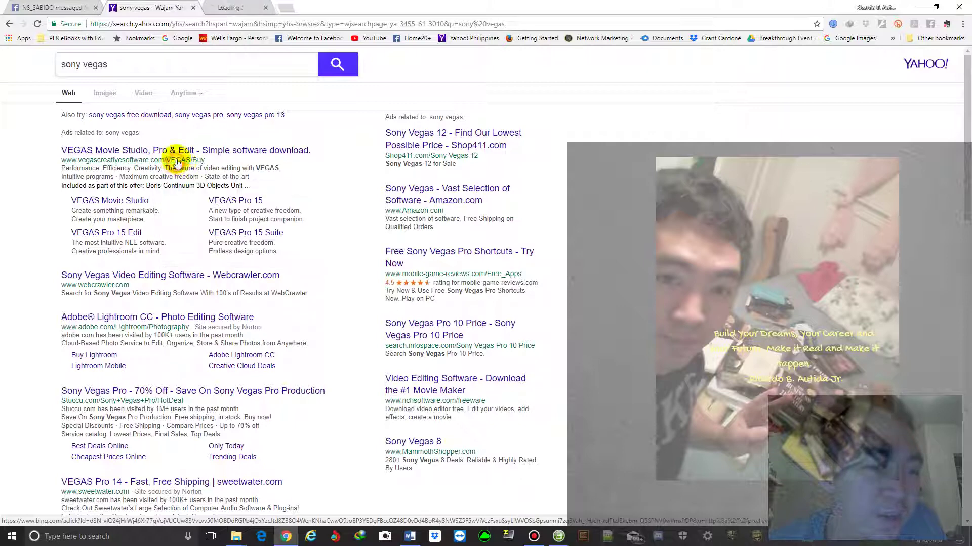
pyautogui.click(234, 6)
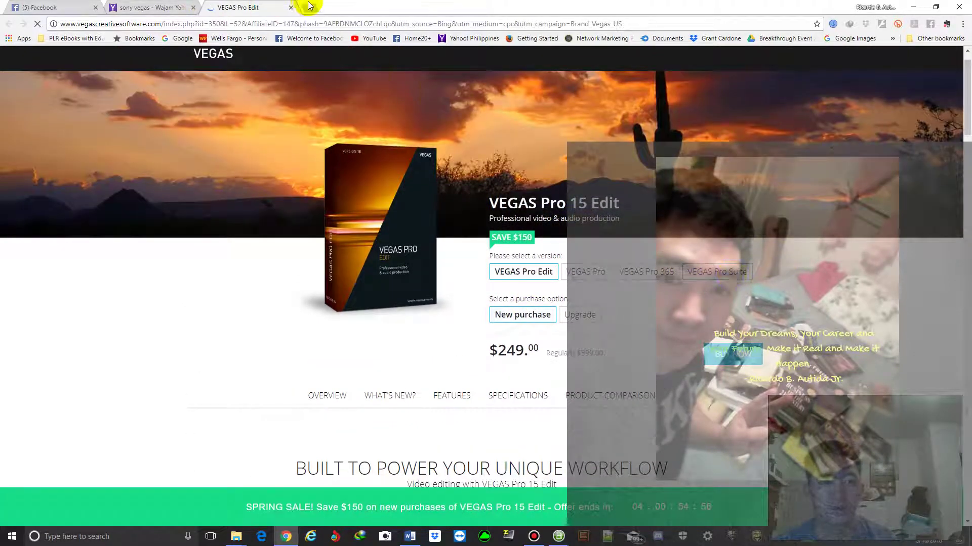
# Load Google in the VEGAS product and search-results tabs, and minimize the browser window.
pyautogui.click(182, 39)
pyautogui.click(144, 8)
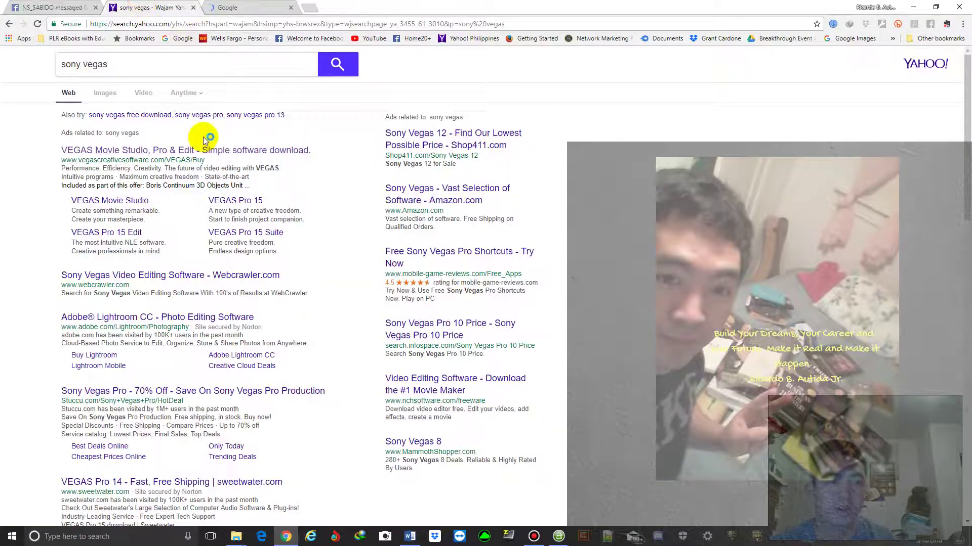
pyautogui.click(175, 43)
pyautogui.click(913, 7)
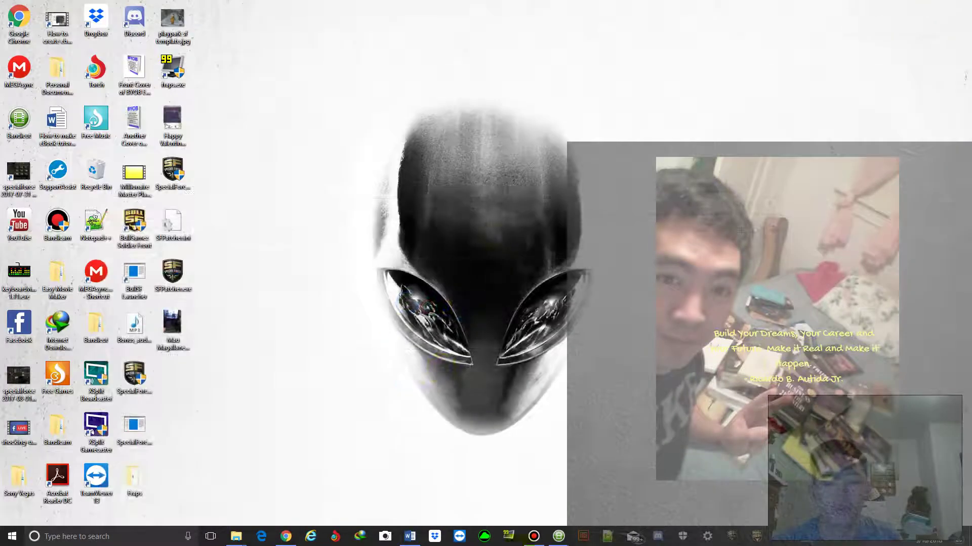
# Bring up Bandicut, move its window higher on the desktop, and view the Cutter mode and the start page.
pyautogui.click(556, 539)
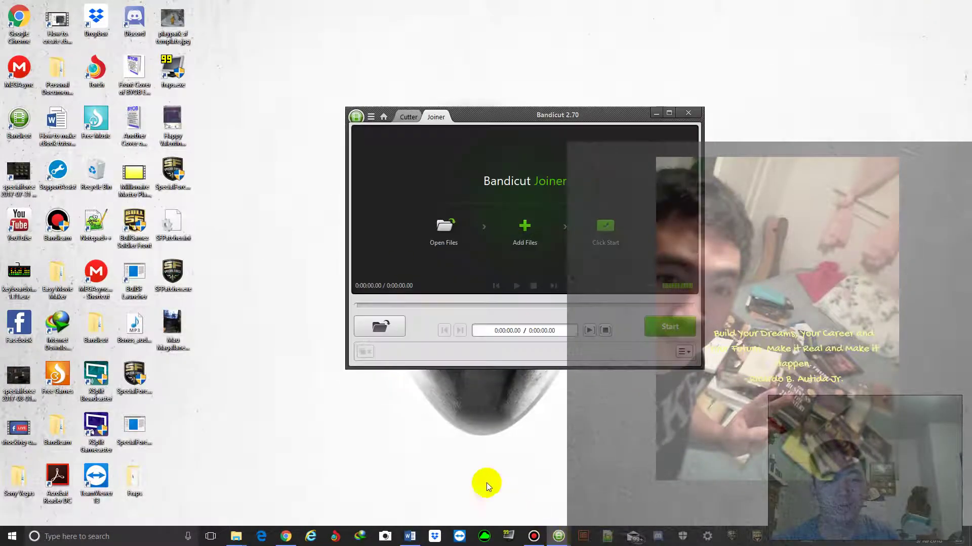
pyautogui.moveTo(451, 113); pyautogui.dragTo(465, 55)
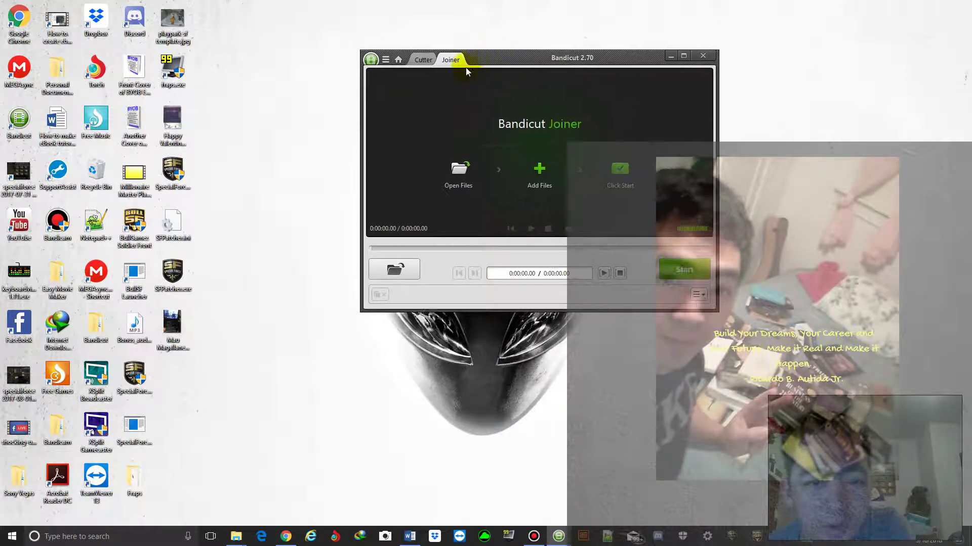
pyautogui.click(424, 60)
pyautogui.click(385, 59)
pyautogui.click(399, 60)
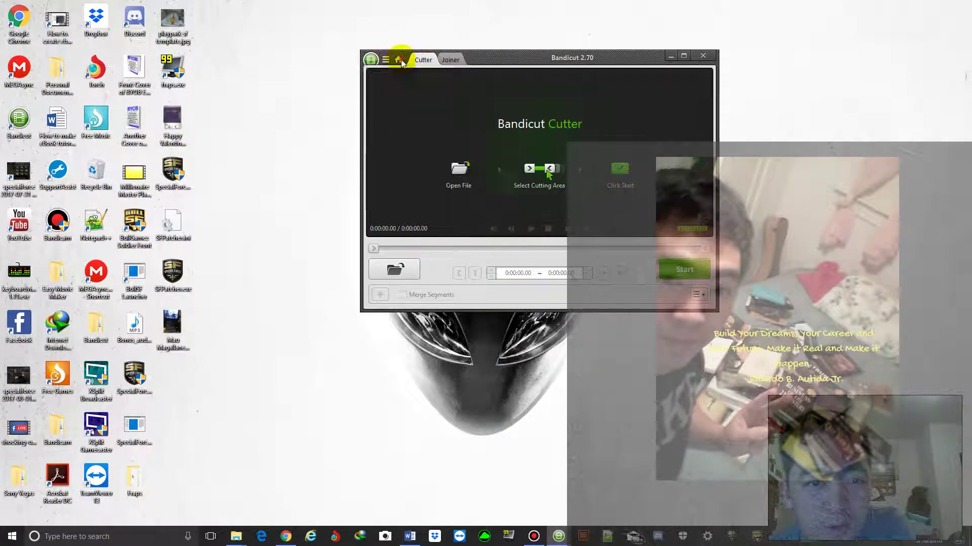
pyautogui.click(398, 60)
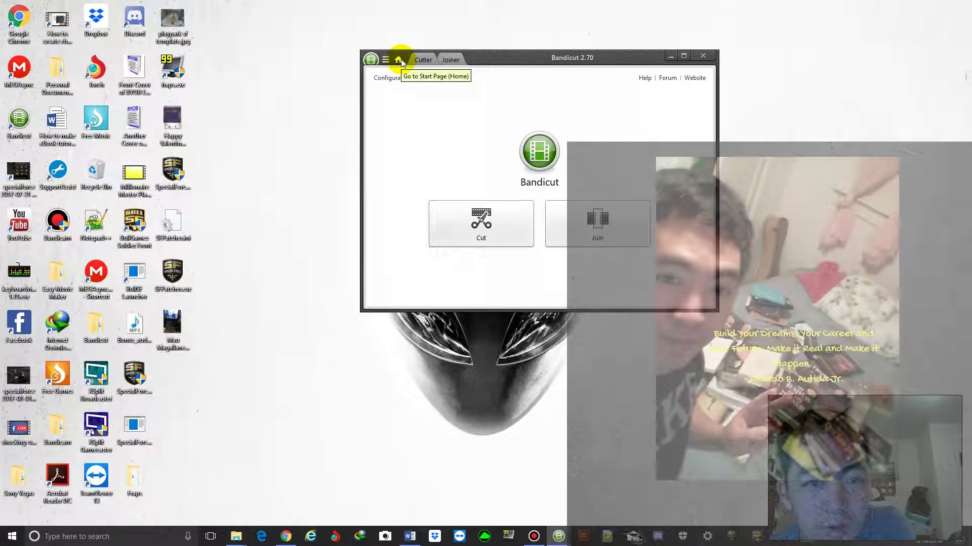
pyautogui.click(385, 59)
pyautogui.click(653, 102)
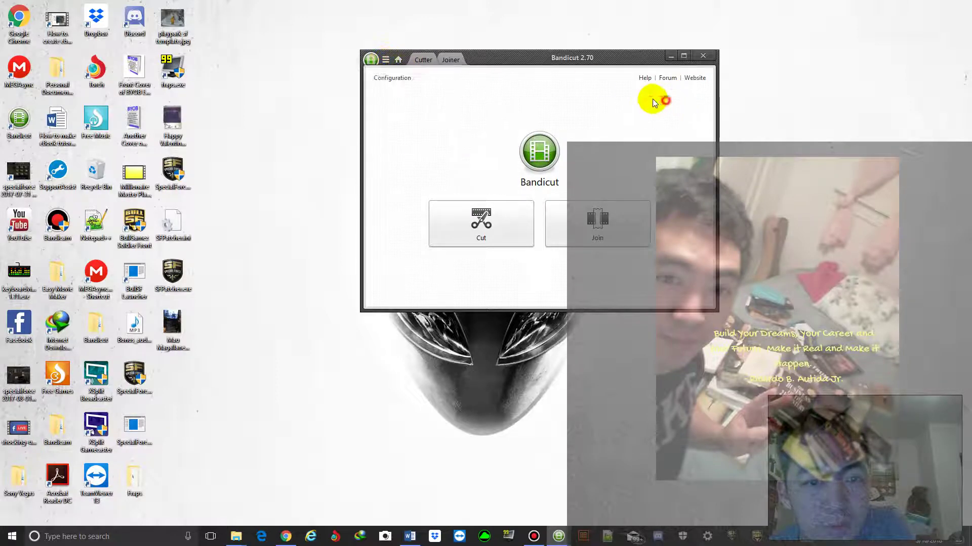
pyautogui.click(482, 228)
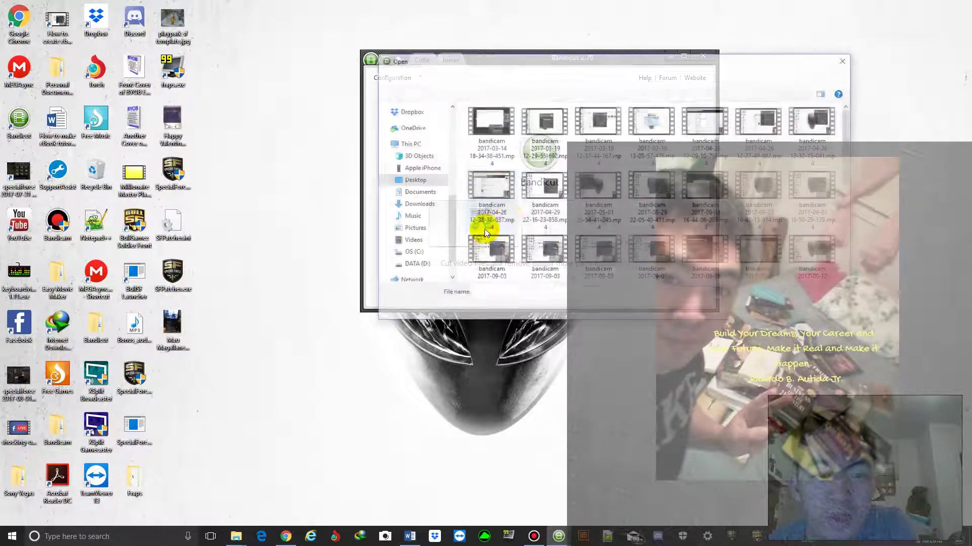
pyautogui.doubleClick(482, 122)
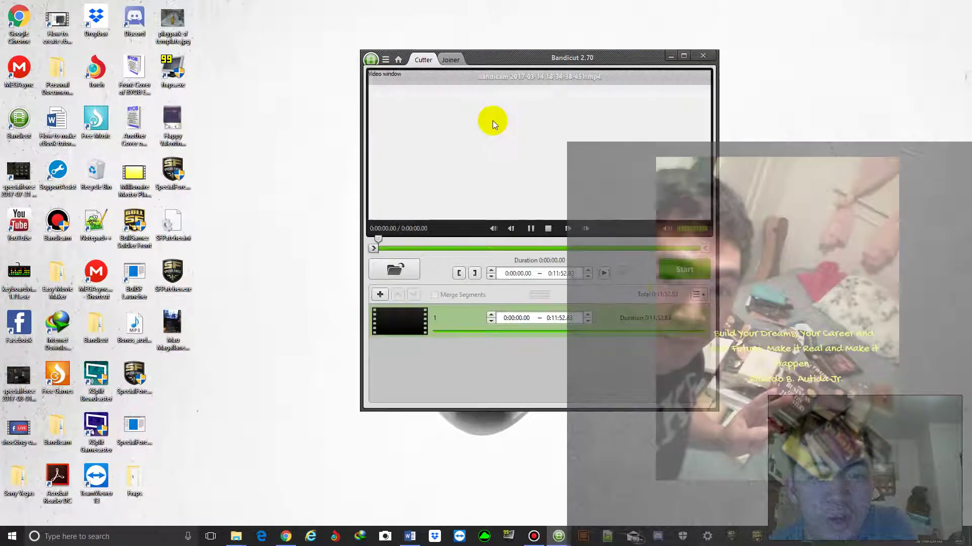
pyautogui.moveTo(705, 256); pyautogui.dragTo(699, 256)
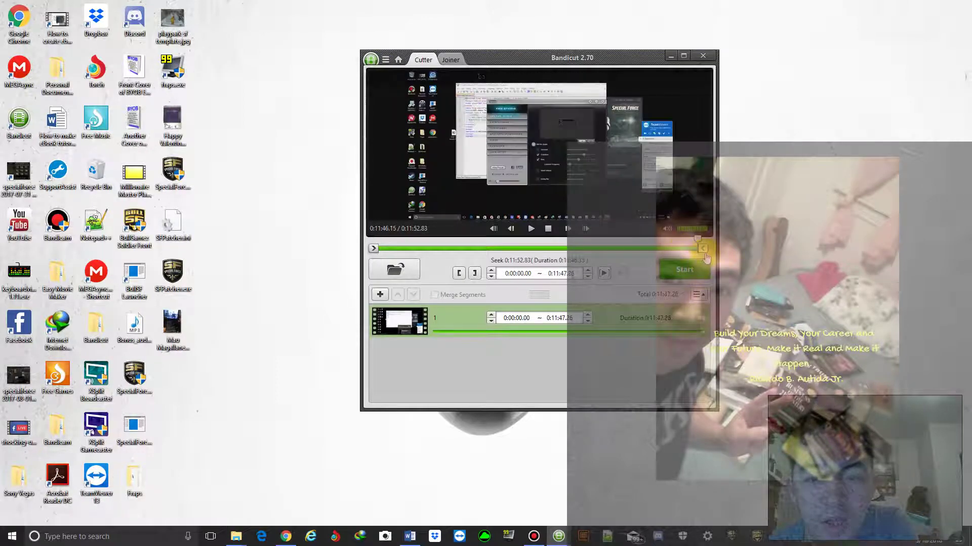
pyautogui.click(376, 250)
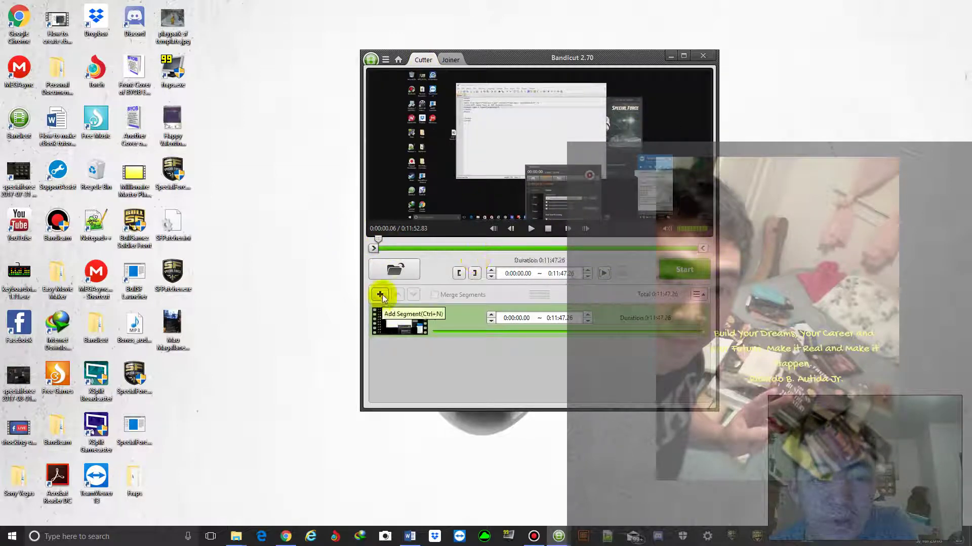
pyautogui.click(450, 60)
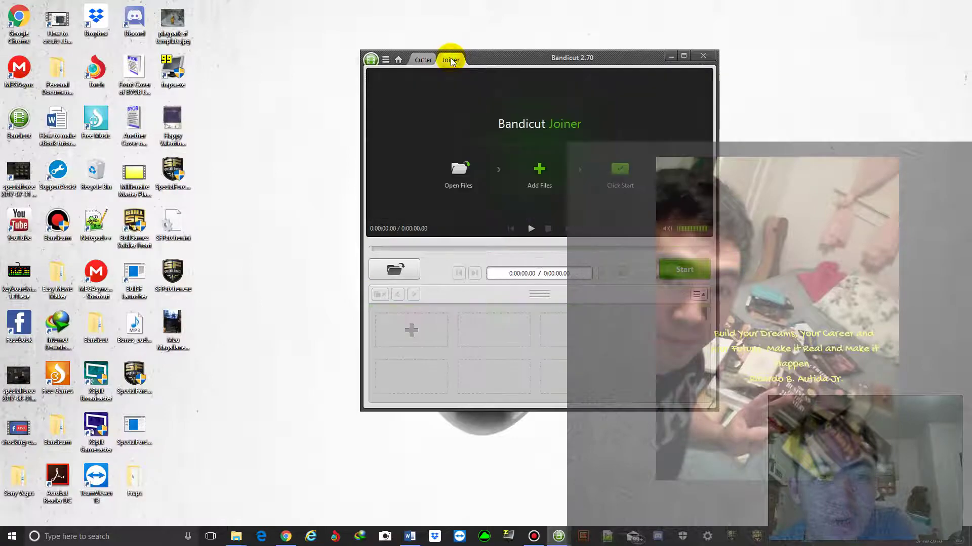
pyautogui.click(417, 263)
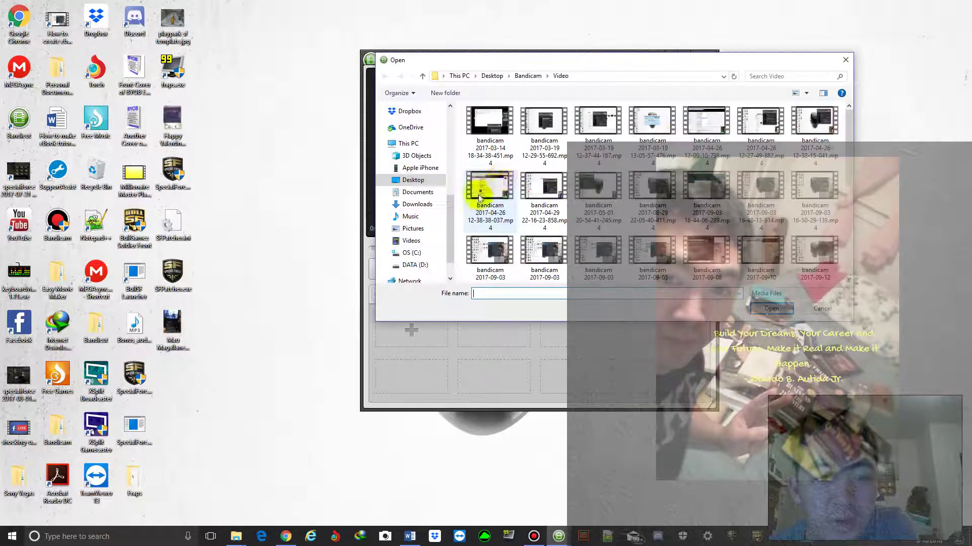
pyautogui.doubleClick(540, 128)
pyautogui.click(377, 269)
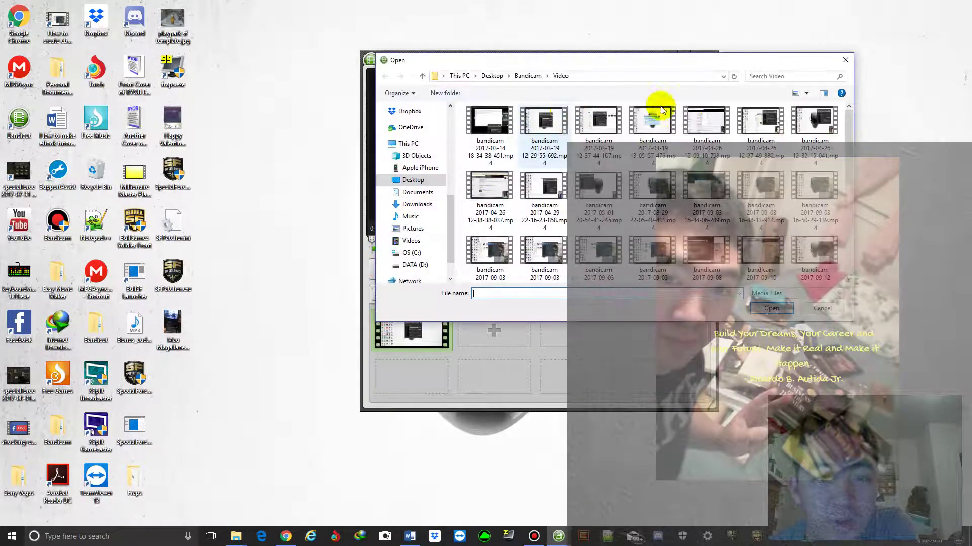
pyautogui.doubleClick(614, 113)
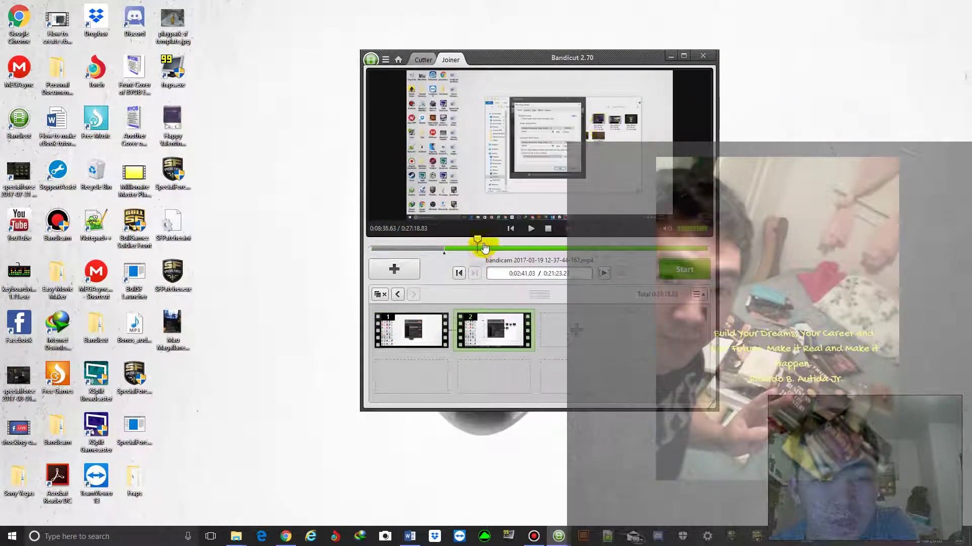
# Close Bandicut and reopen it at its start page.
pyautogui.click(703, 56)
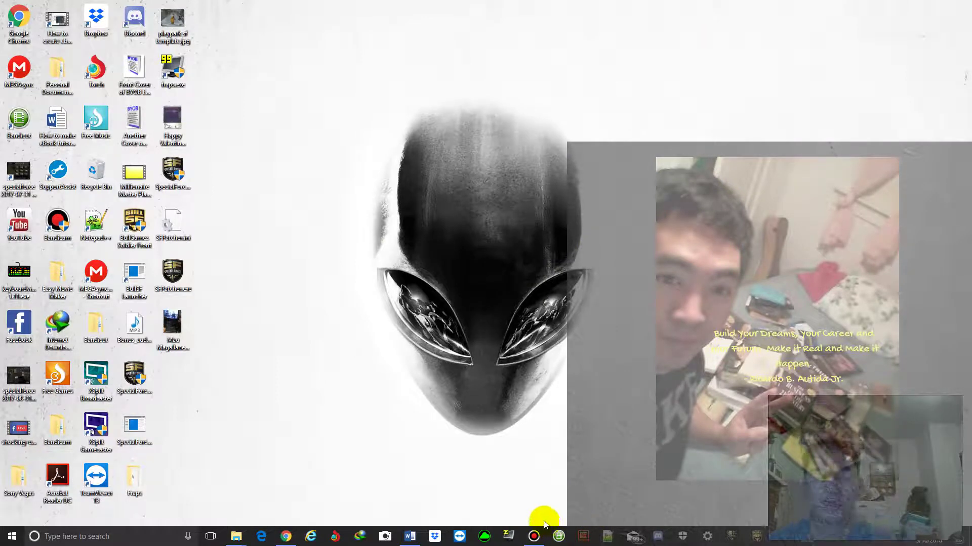
pyautogui.click(395, 405)
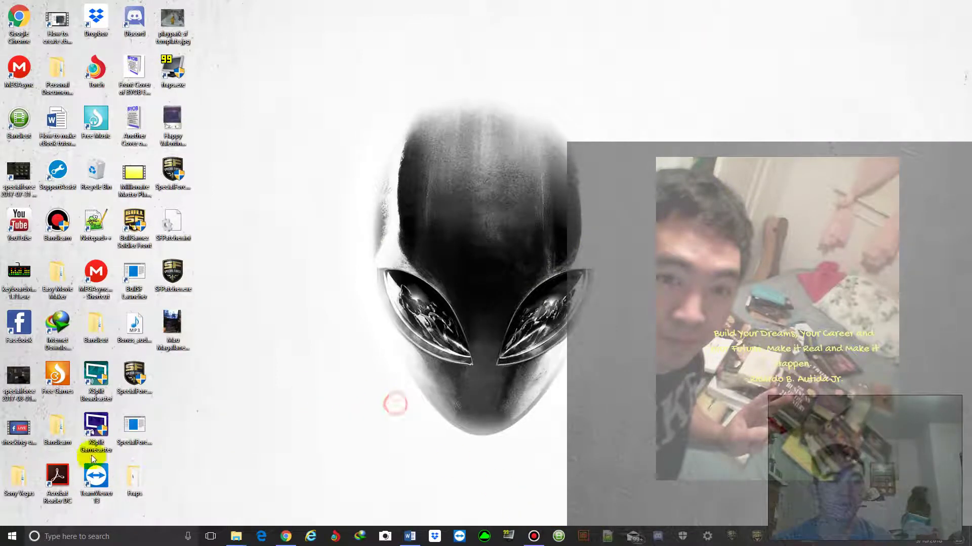
pyautogui.click(558, 536)
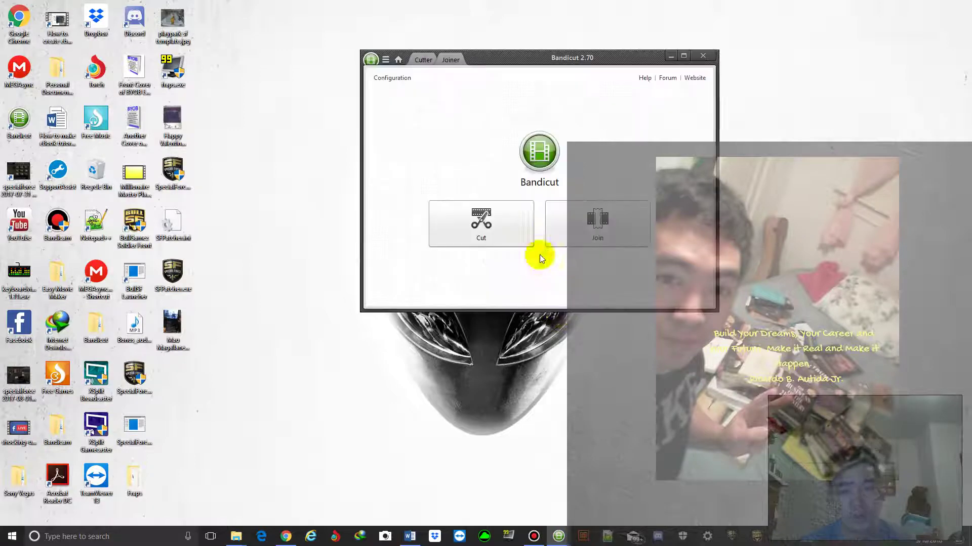
# View the output folder with the cut videos and browse the source videos available for cutting, closing each without choosing a file.
pyautogui.click(574, 94)
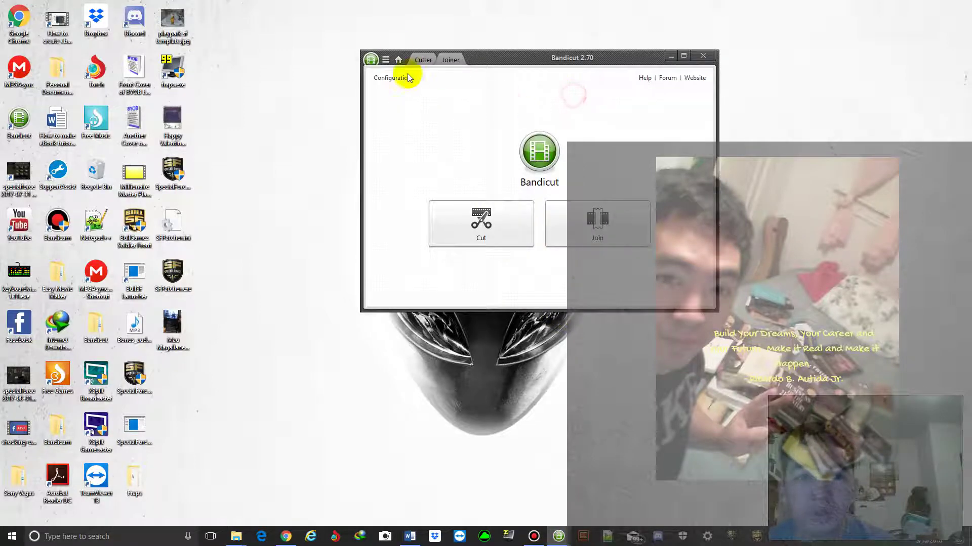
pyautogui.click(384, 61)
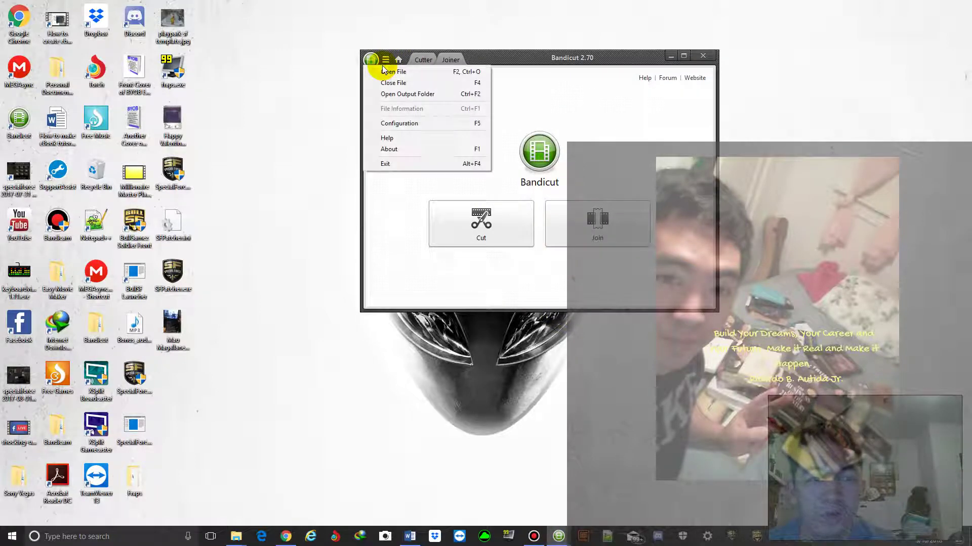
pyautogui.click(408, 93)
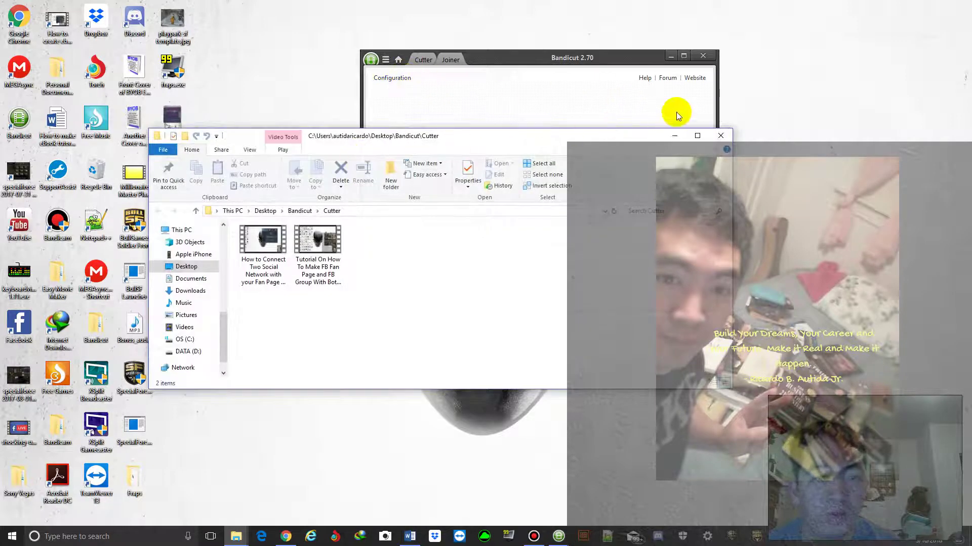
pyautogui.click(721, 136)
pyautogui.click(464, 219)
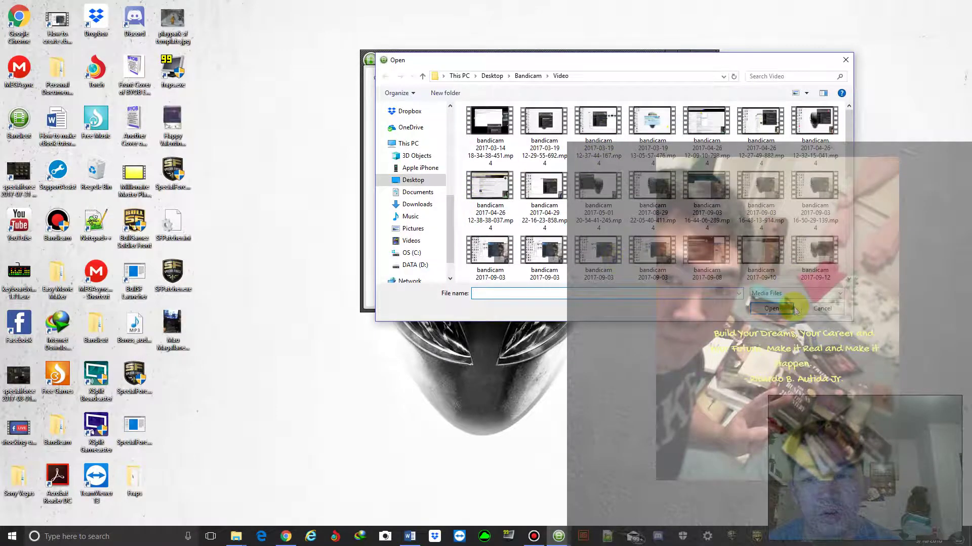
pyautogui.click(810, 308)
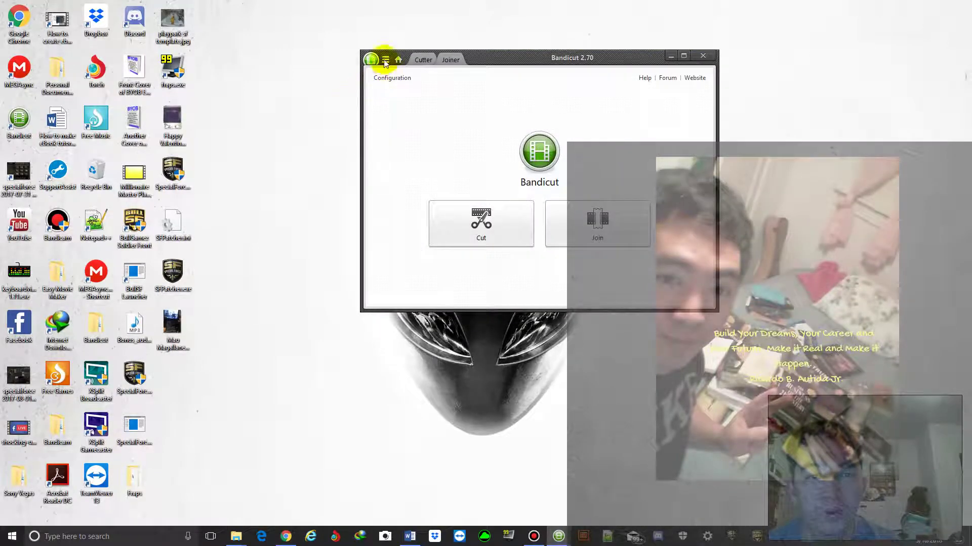
pyautogui.click(370, 61)
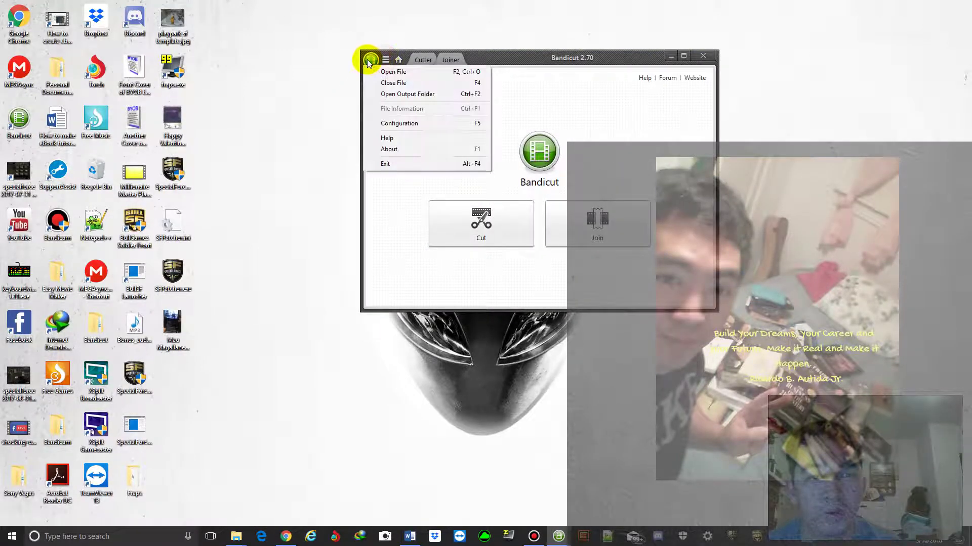
pyautogui.click(402, 94)
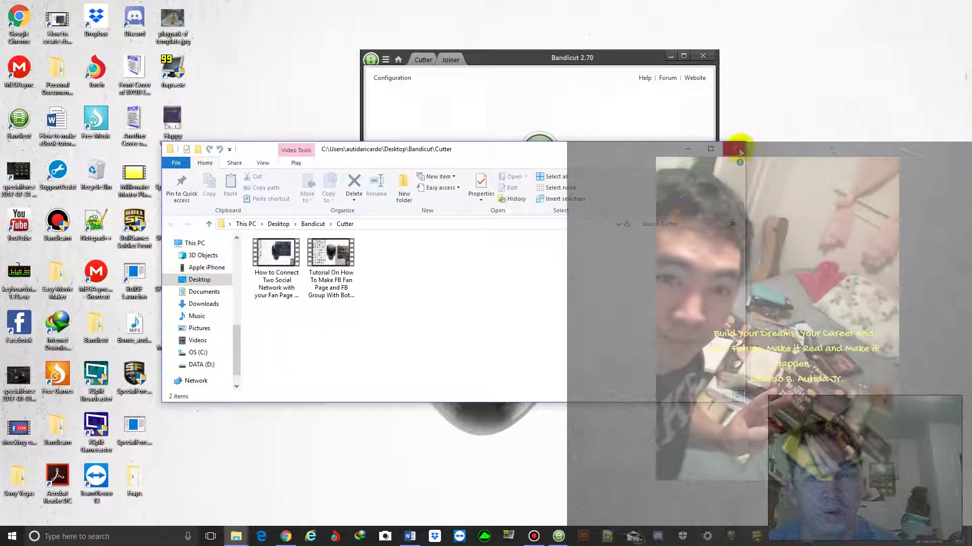
pyautogui.click(737, 149)
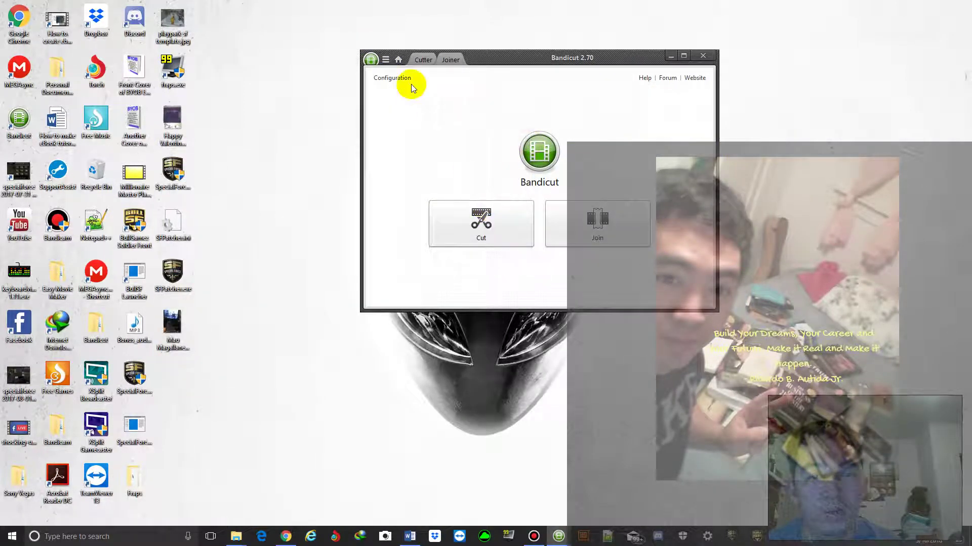
# Switch to Cutter mode and view the source videos that can be opened, without choosing one.
pyautogui.click(415, 60)
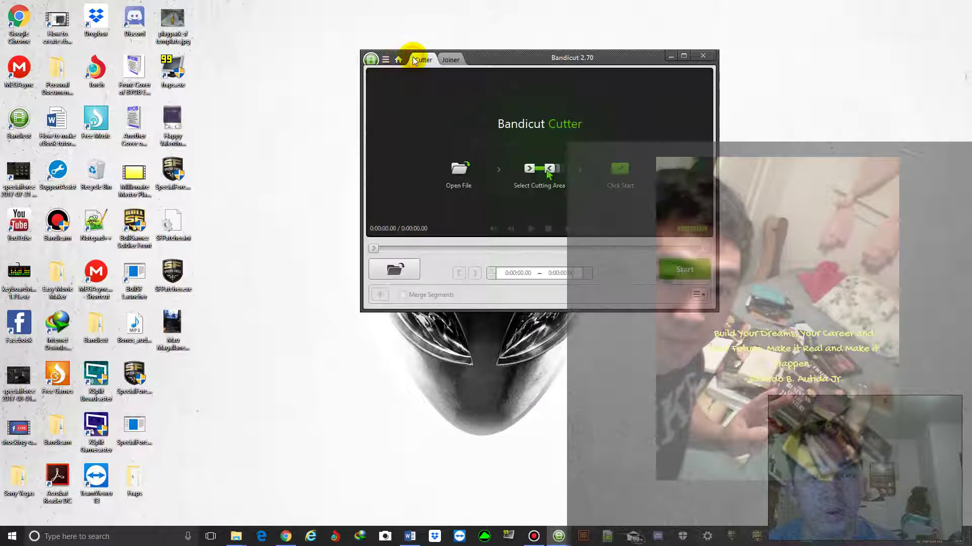
pyautogui.click(398, 264)
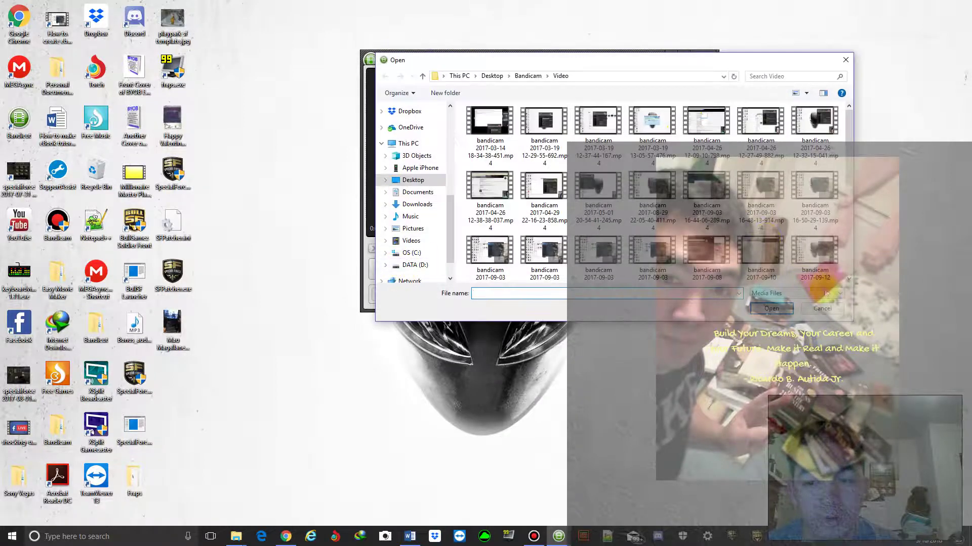
pyautogui.press('Escape')
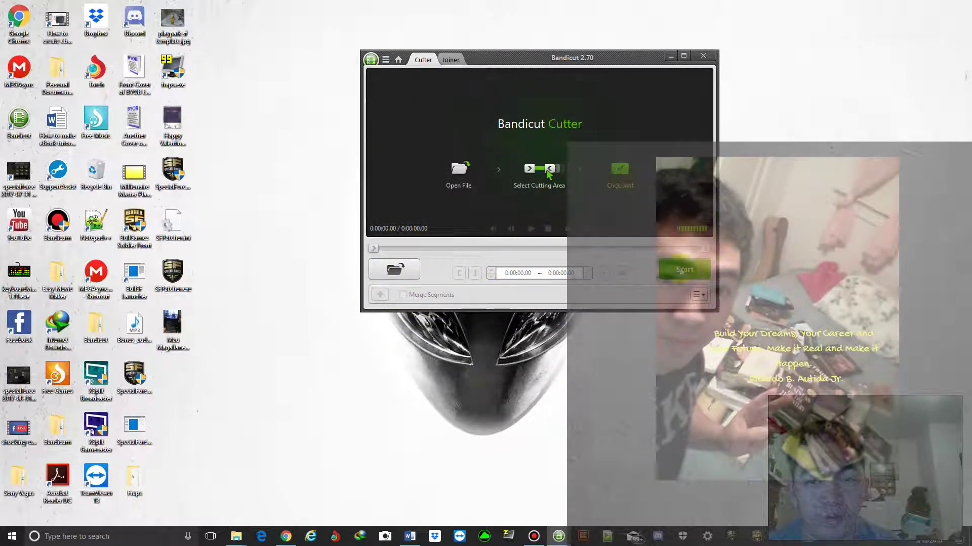
# Examine the Cutter's General, Codec, Language and High Speed configuration settings and the output folder selection, and cancel without changes.
pyautogui.click(387, 60)
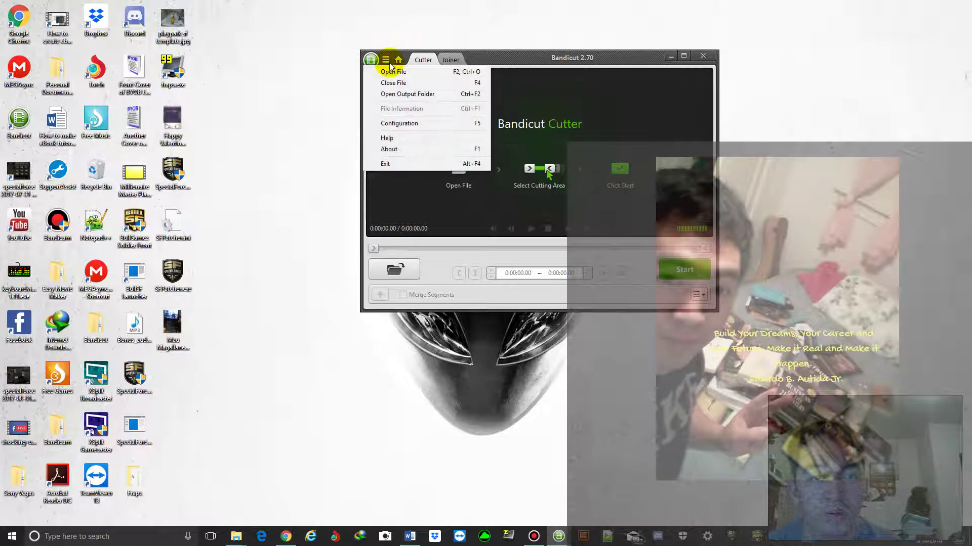
pyautogui.click(391, 126)
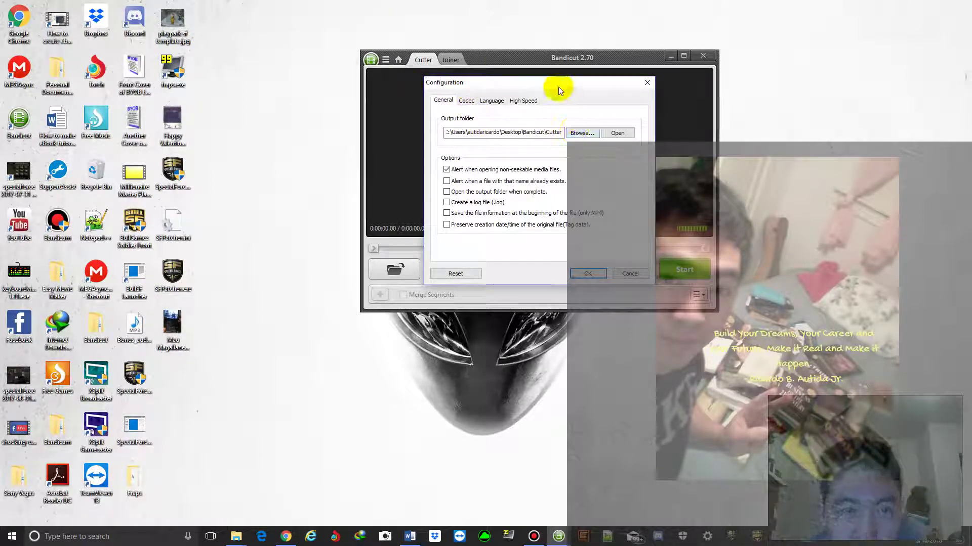
pyautogui.click(580, 133)
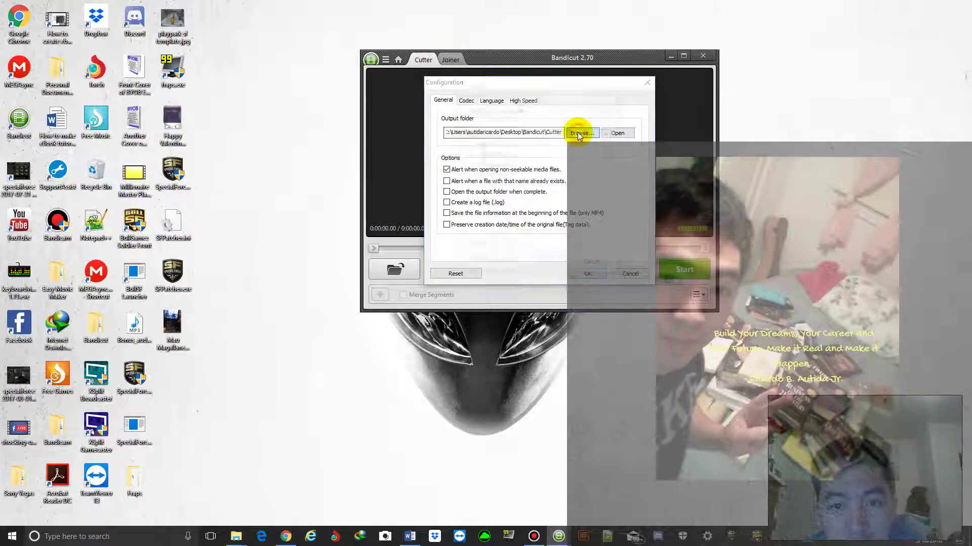
pyautogui.click(607, 267)
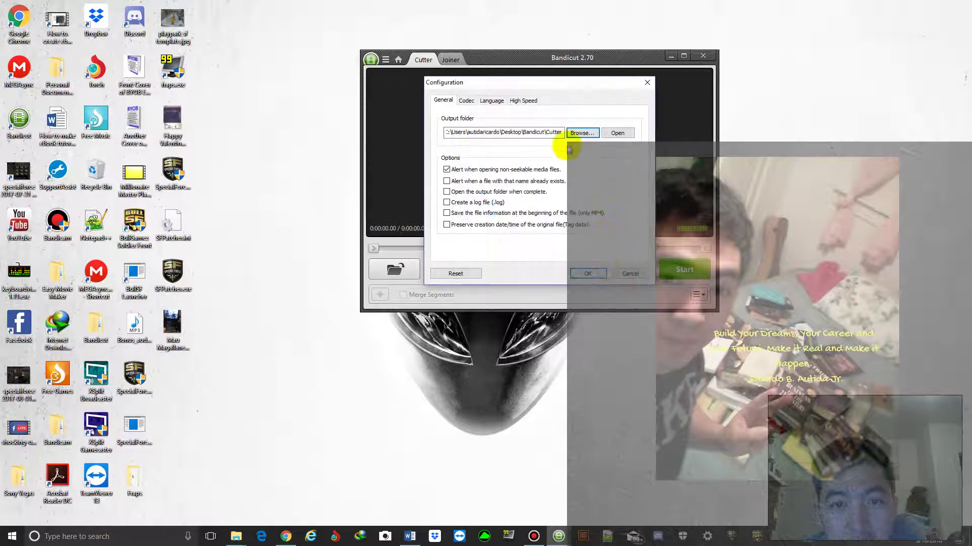
pyautogui.click(466, 101)
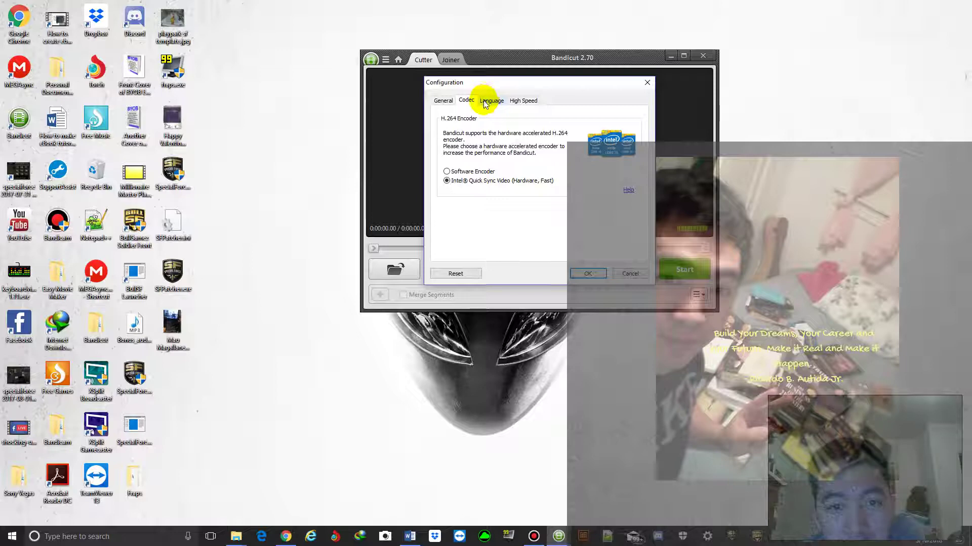
pyautogui.click(485, 103)
pyautogui.click(516, 104)
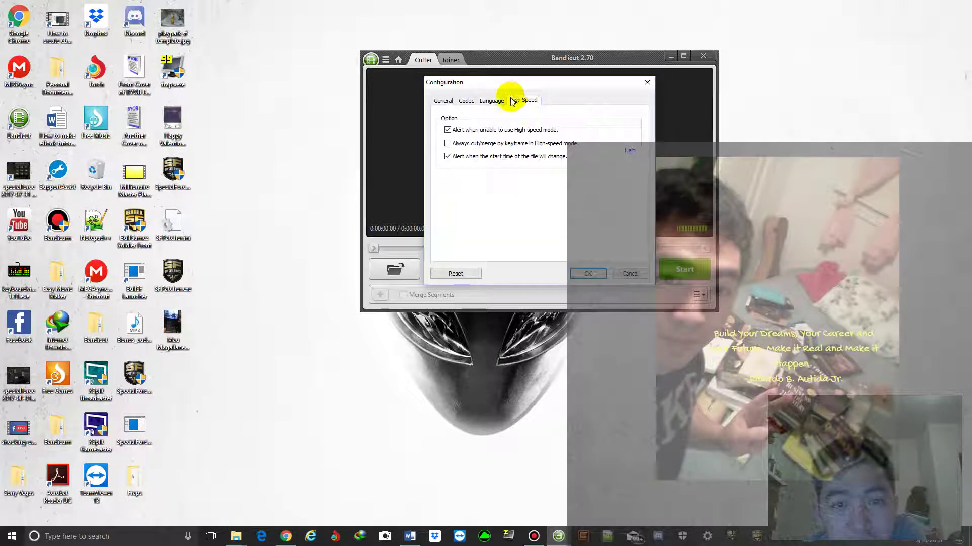
pyautogui.click(491, 101)
pyautogui.click(443, 100)
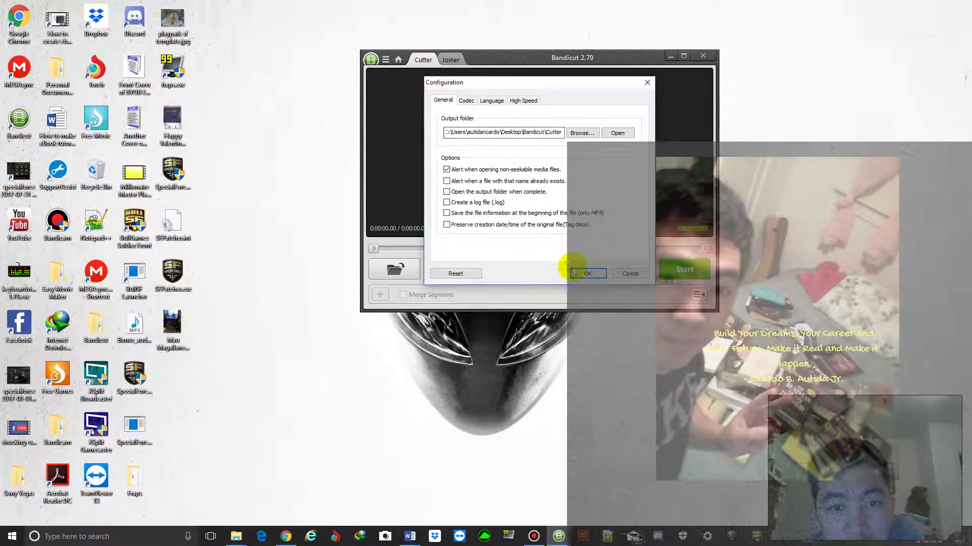
pyautogui.click(627, 274)
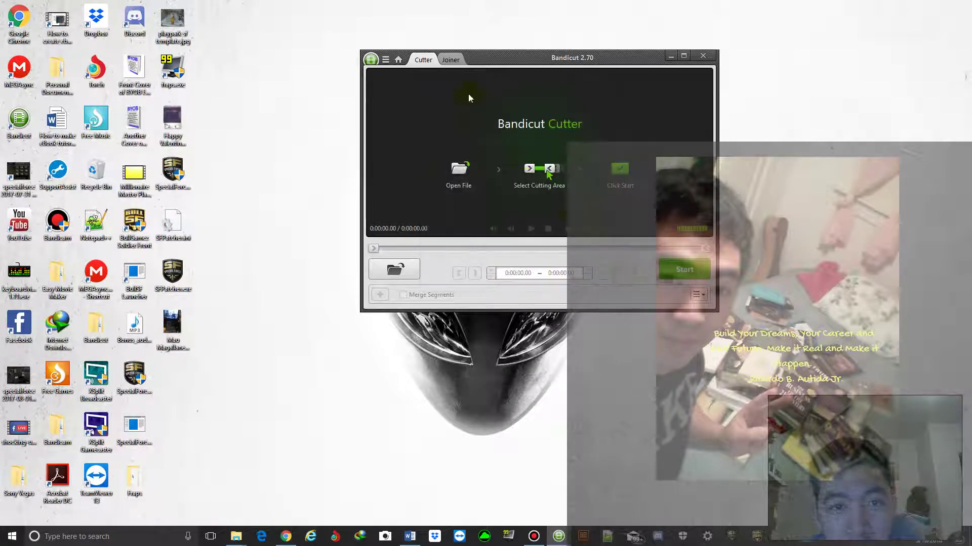
# Switch to Joiner mode, examine its General, Codec, Language and High Speed configuration settings, and cancel without changes.
pyautogui.click(444, 60)
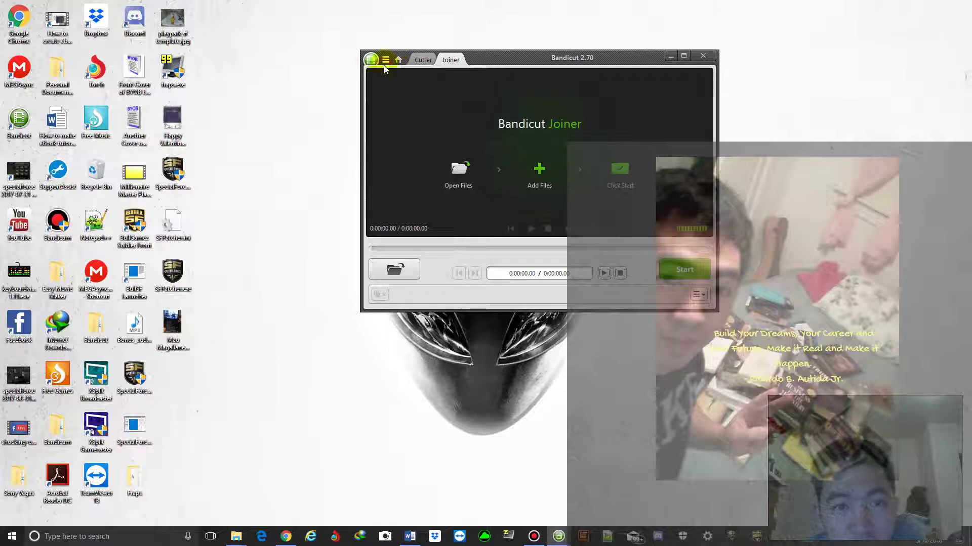
pyautogui.click(384, 64)
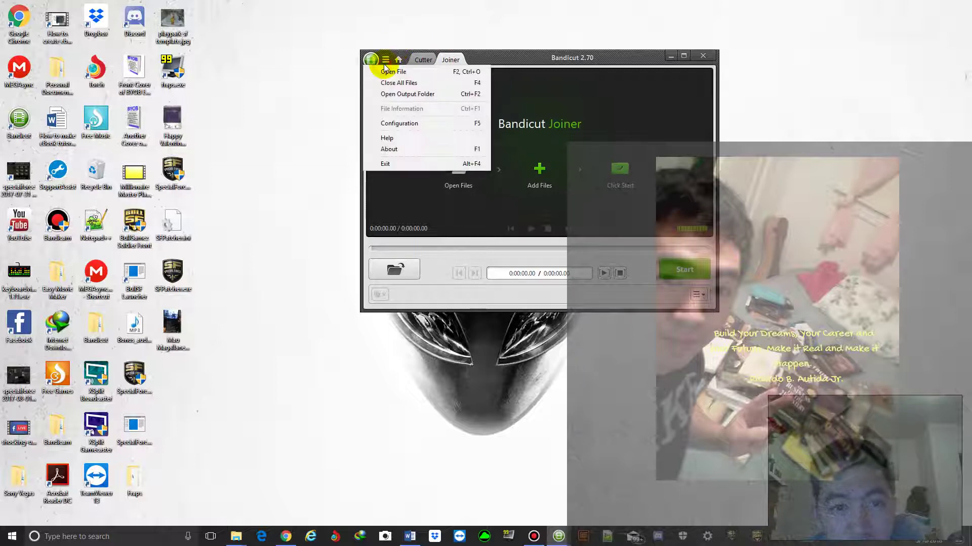
pyautogui.click(400, 124)
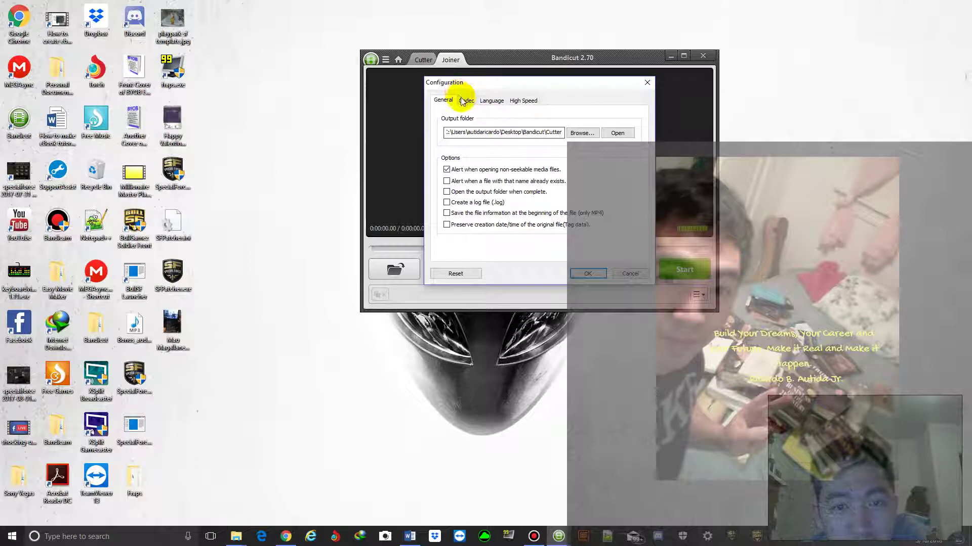
pyautogui.click(464, 101)
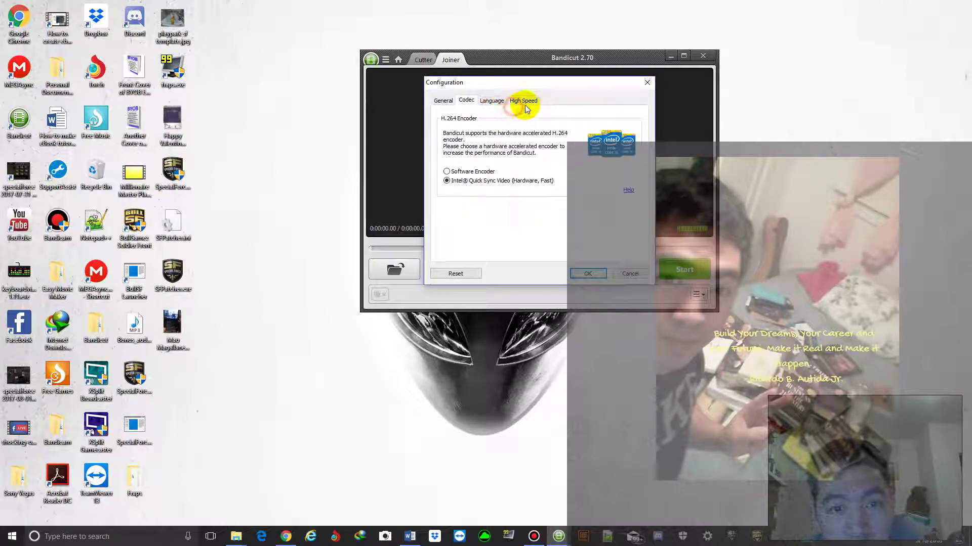
pyautogui.click(519, 101)
pyautogui.click(490, 101)
pyautogui.click(442, 101)
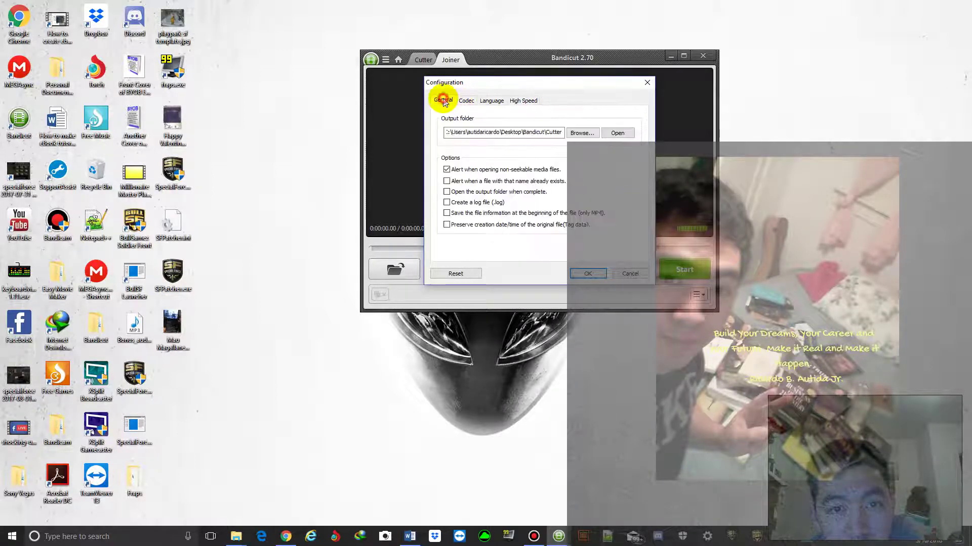
pyautogui.click(629, 275)
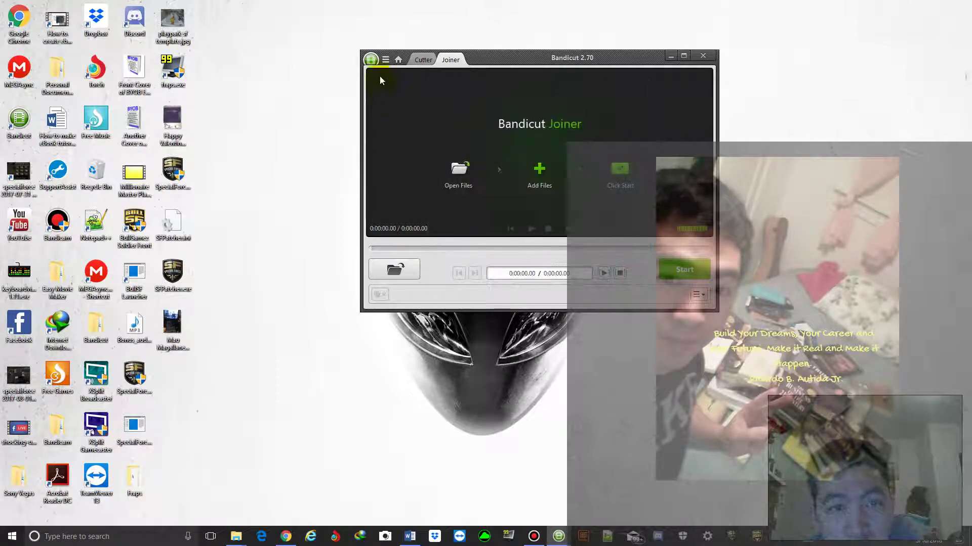
# Open Bandicut's online help in the browser and look through the tutorials, from cutting one segment to extracting MP3 files.
pyautogui.click(385, 59)
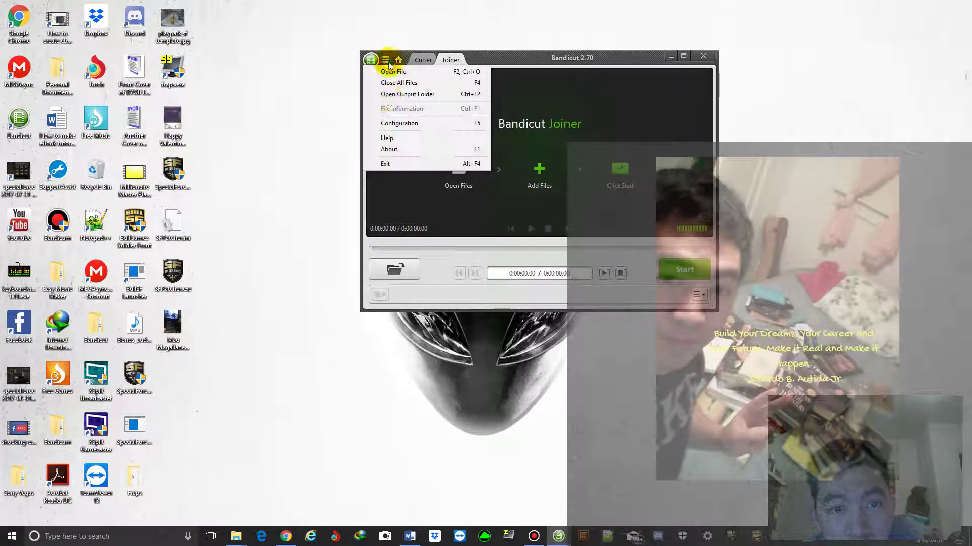
pyautogui.click(393, 138)
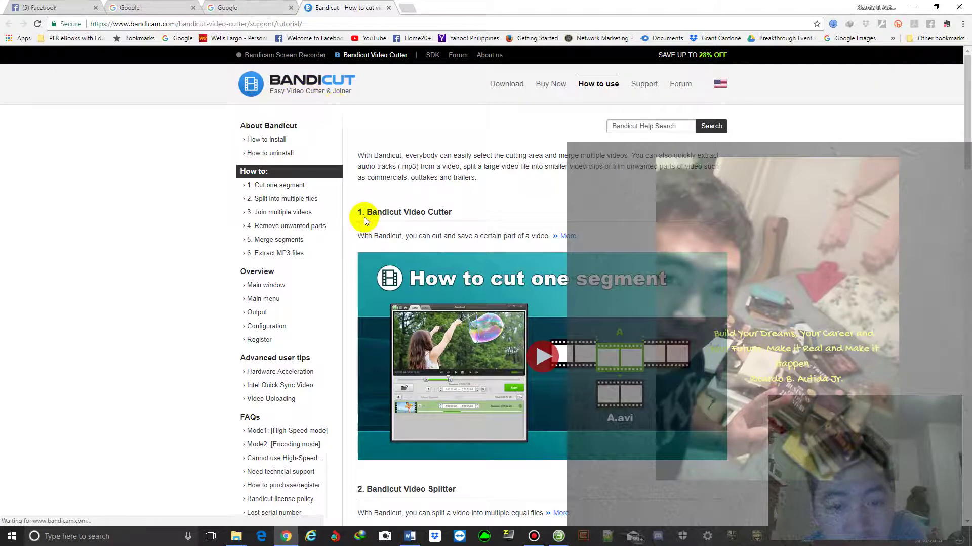
pyautogui.scroll(-14, 351, 208)
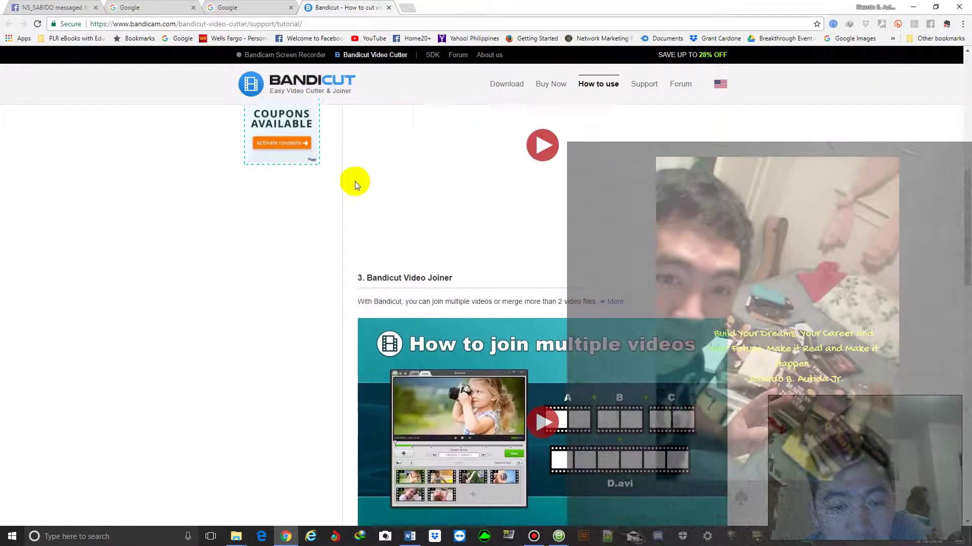
pyautogui.scroll(-14, 362, 180)
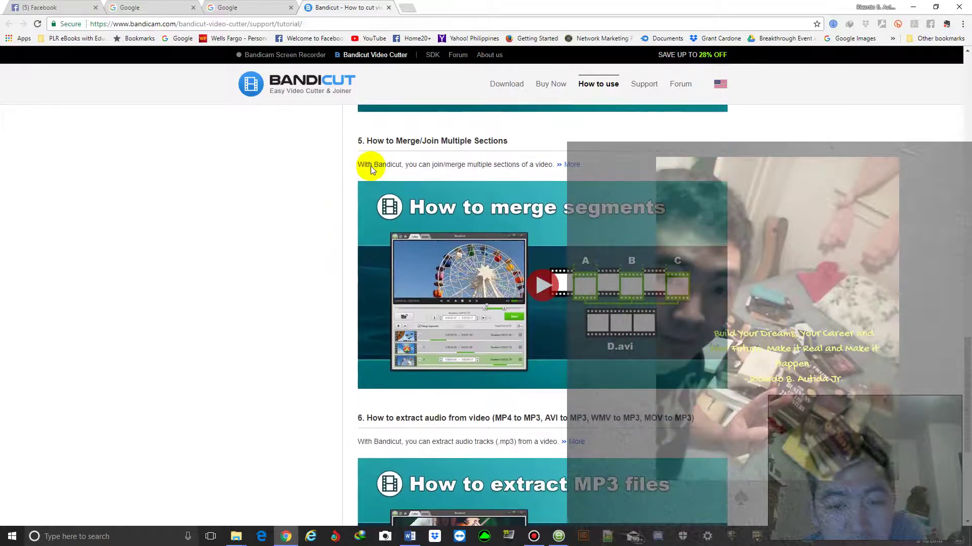
pyautogui.moveTo(966, 445); pyautogui.dragTo(961, 80)
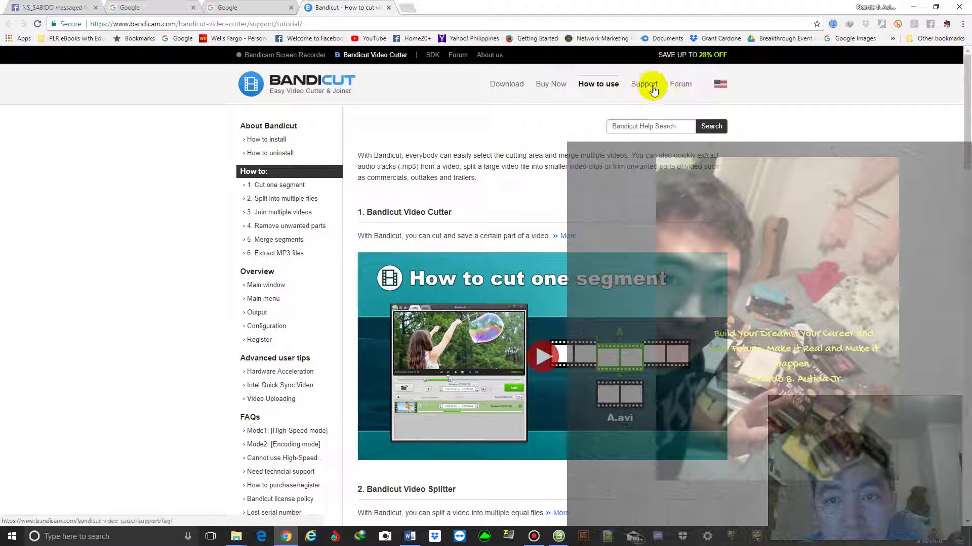
pyautogui.click(662, 124)
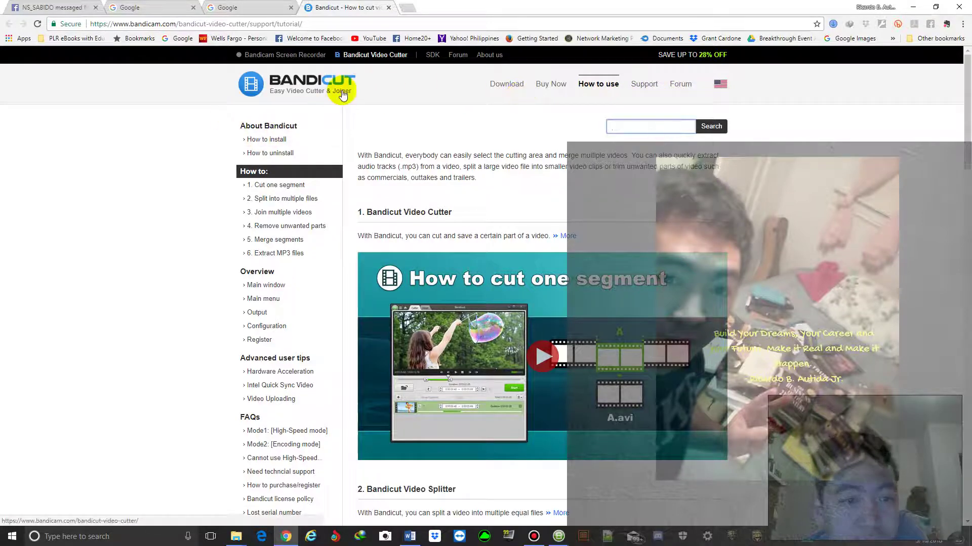
# Open the website's SDK page and read about the Bandicam Capture Library, the Bandivid Video Library and Bandicam's customers.
pyautogui.click(433, 58)
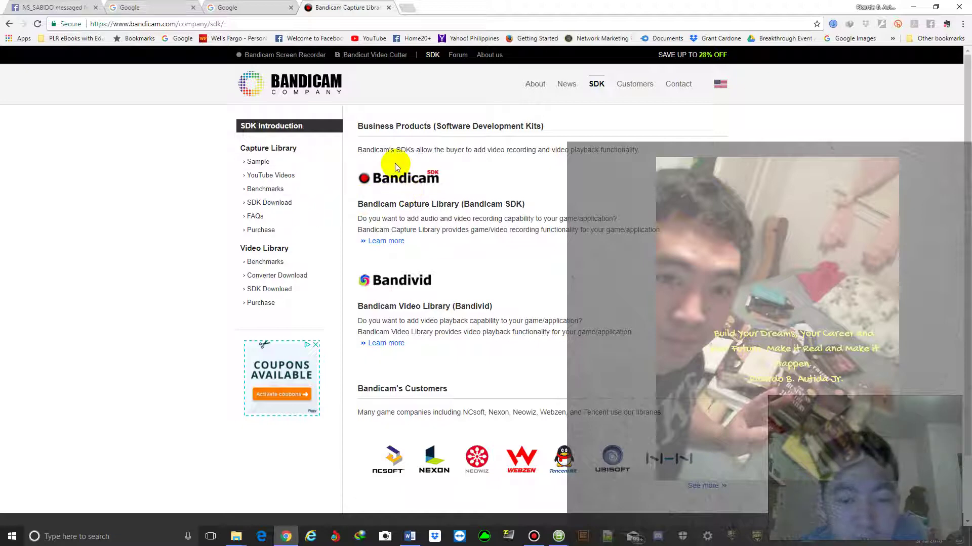
pyautogui.scroll(-2, 463, 160)
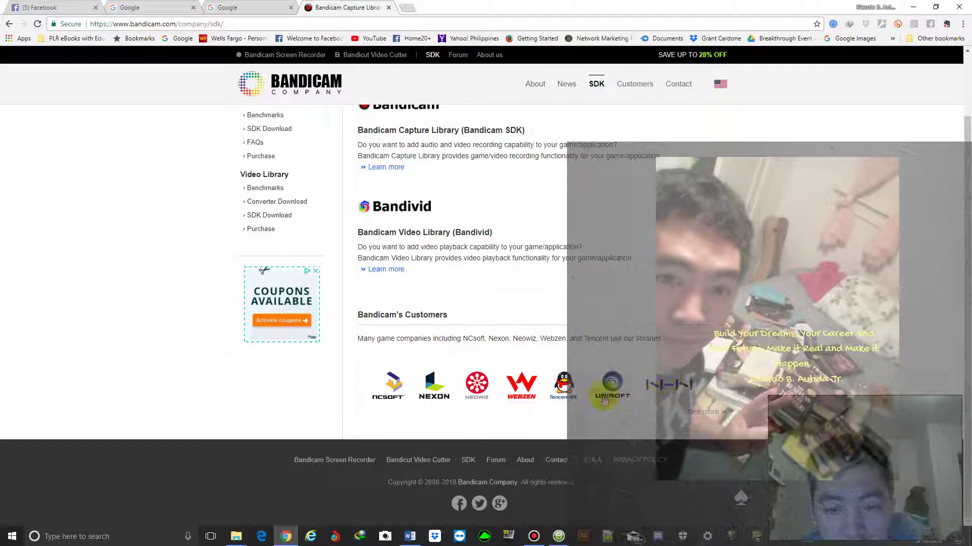
pyautogui.scroll(2, 424, 354)
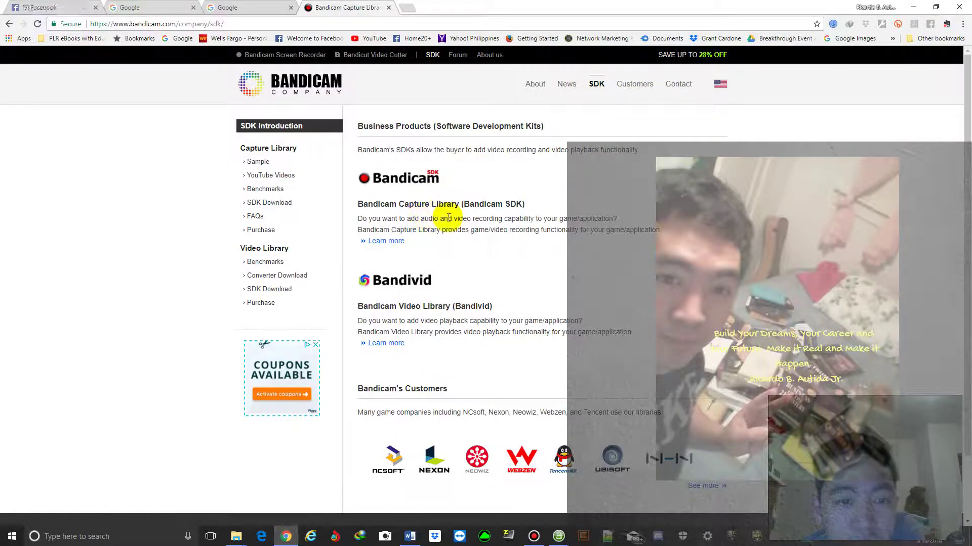
pyautogui.rightClick(375, 337)
pyautogui.click(434, 300)
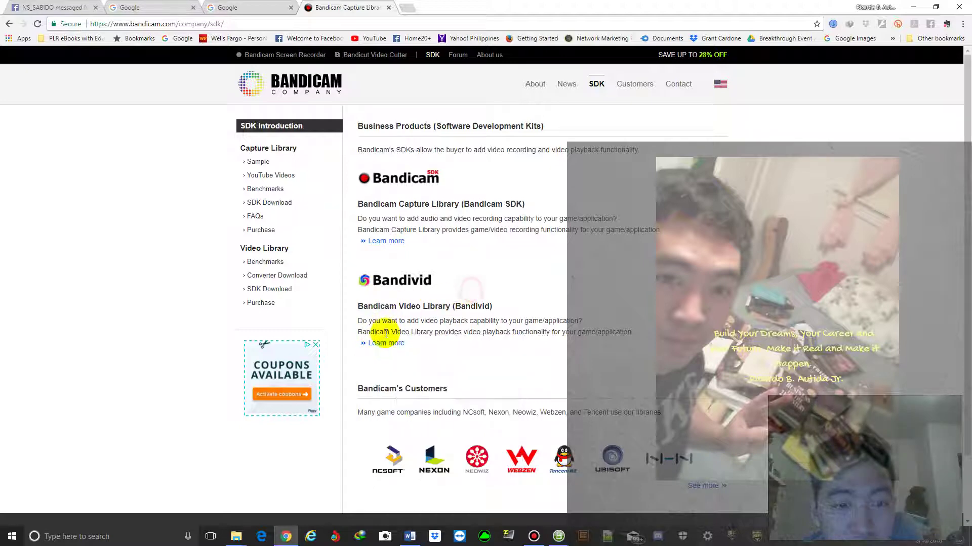
# Open the Bandivid details in a new tab, and watch part of the last game video on the Capture Library's YouTube Videos page.
pyautogui.rightClick(380, 344)
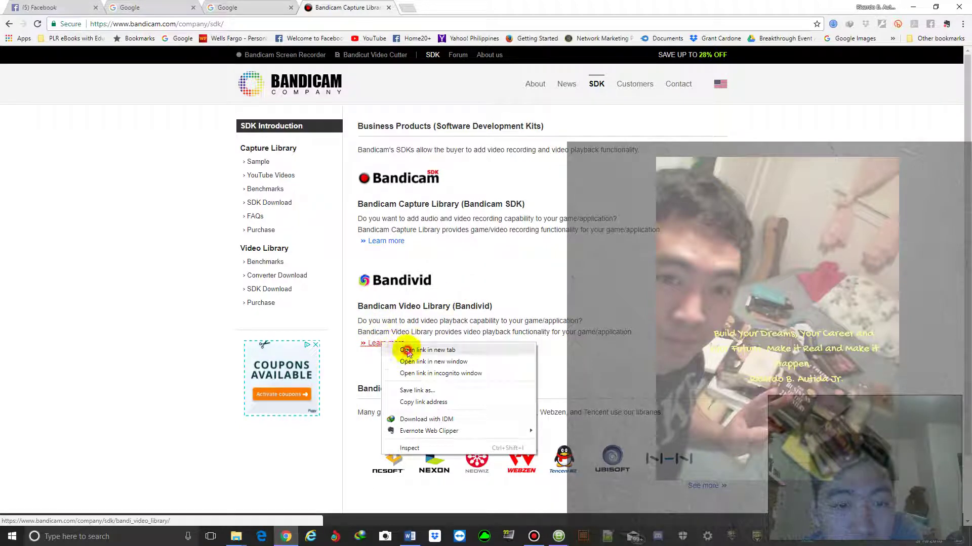
pyautogui.click(403, 349)
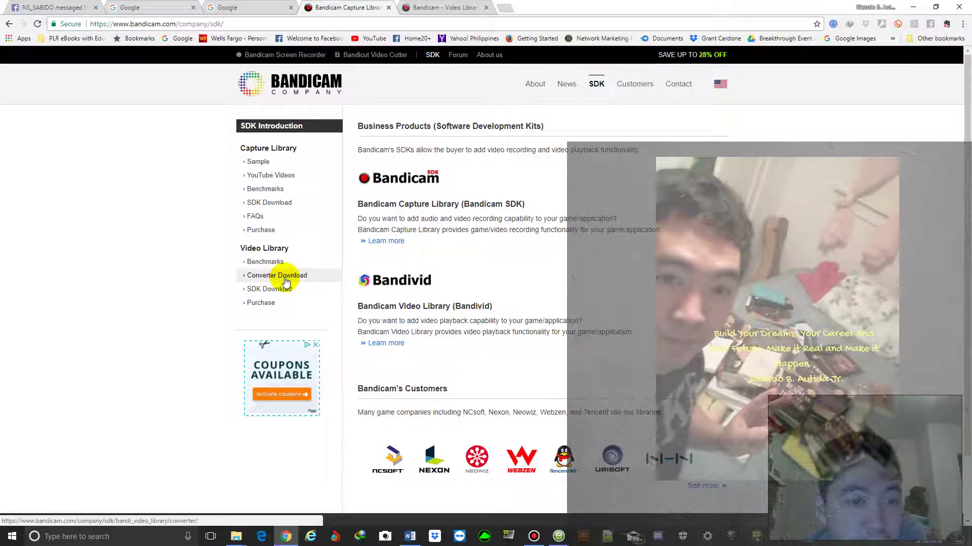
pyautogui.click(286, 176)
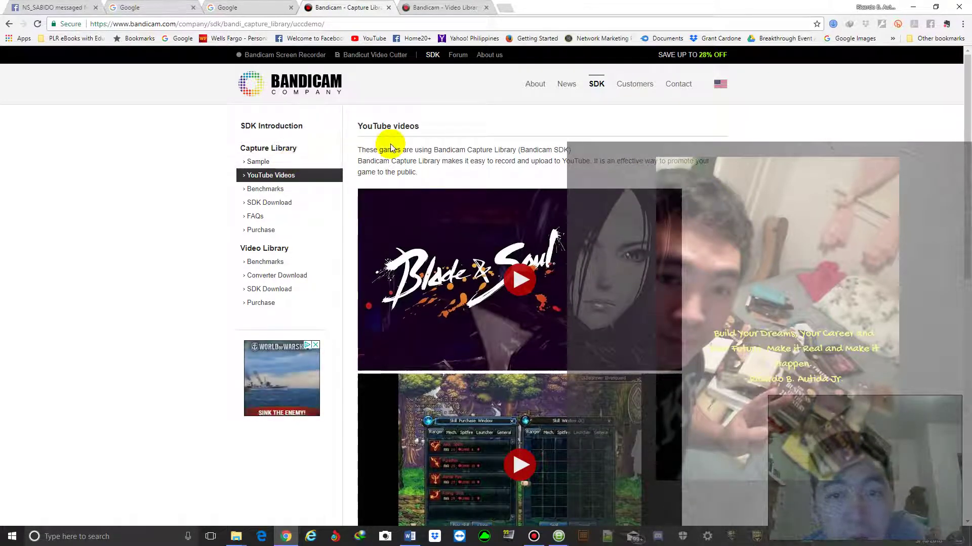
pyautogui.scroll(-1, 314, 197)
pyautogui.scroll(-7, 314, 198)
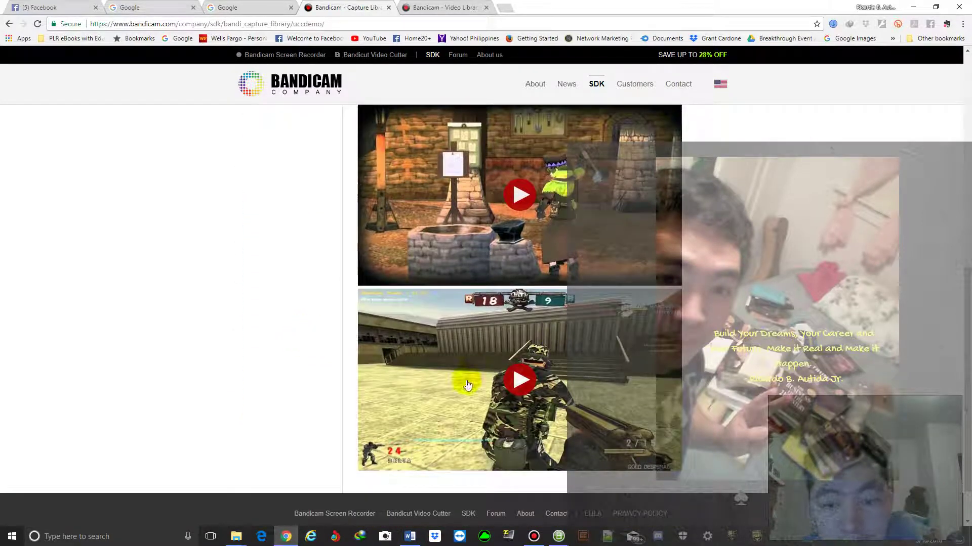
pyautogui.click(514, 387)
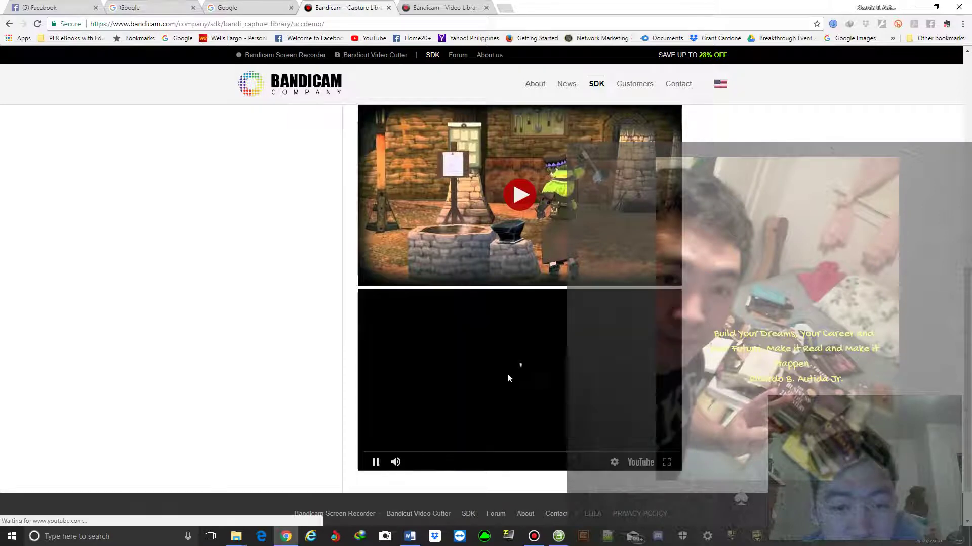
pyautogui.scroll(-1, 478, 365)
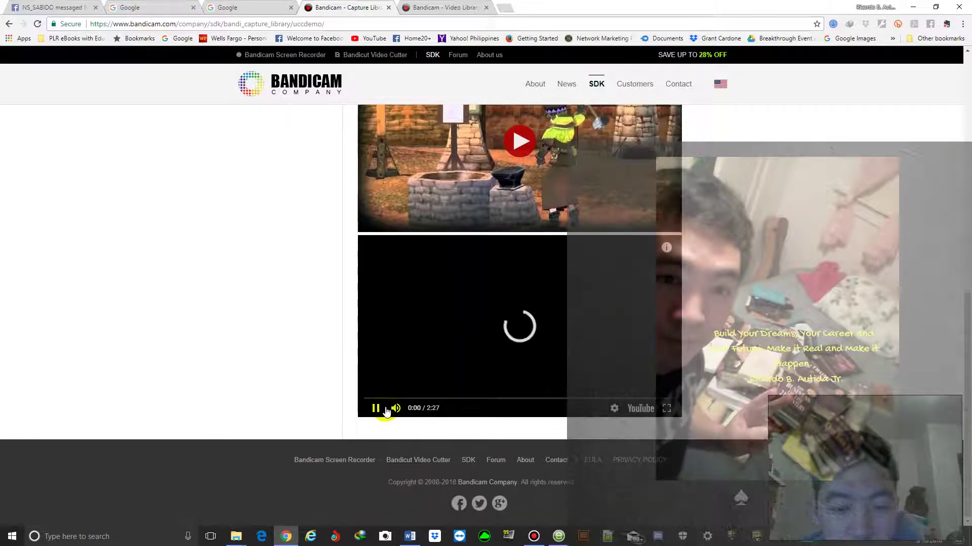
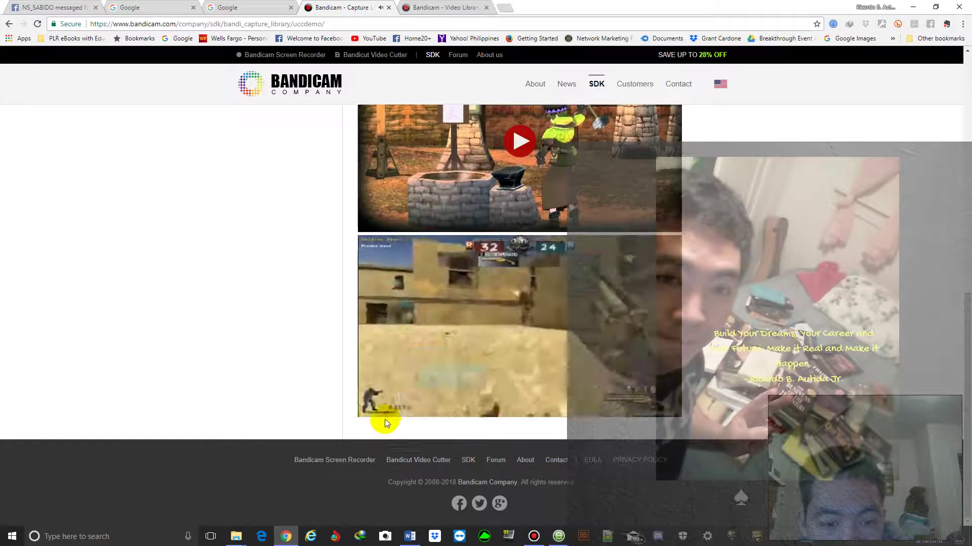
pyautogui.click(375, 408)
pyautogui.scroll(7, 461, 287)
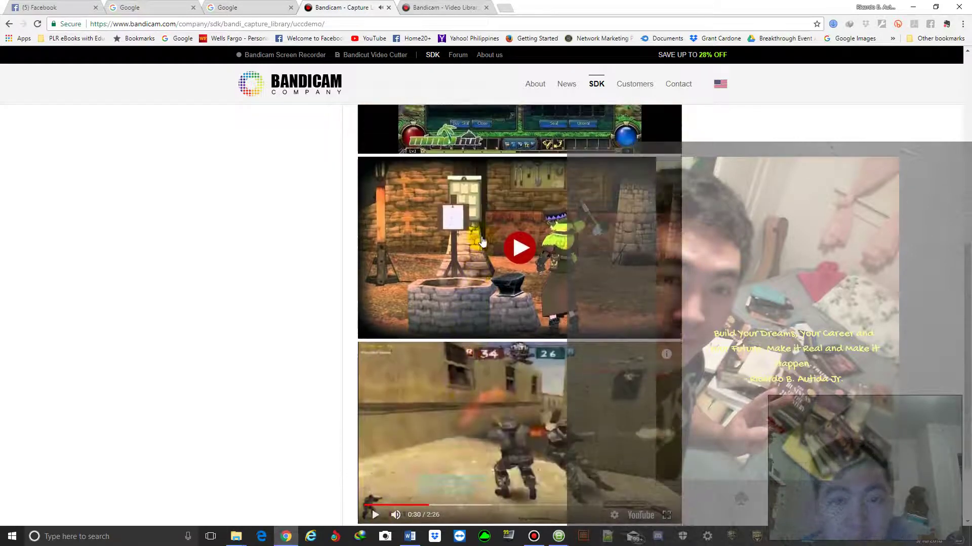
pyautogui.scroll(4, 381, 176)
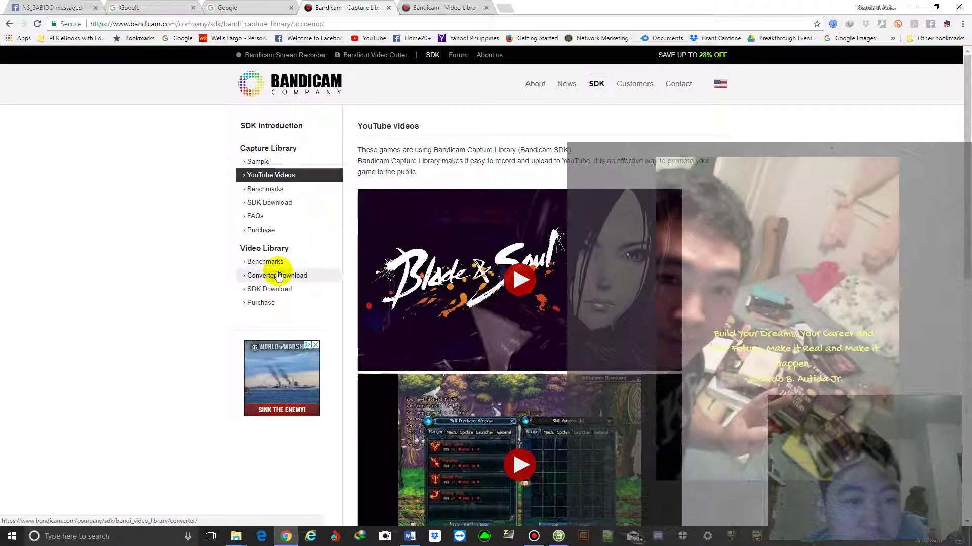
# Look through the Video Library's Converter Download page, including the Bandicut section, and open the library's Purchase page.
pyautogui.click(278, 276)
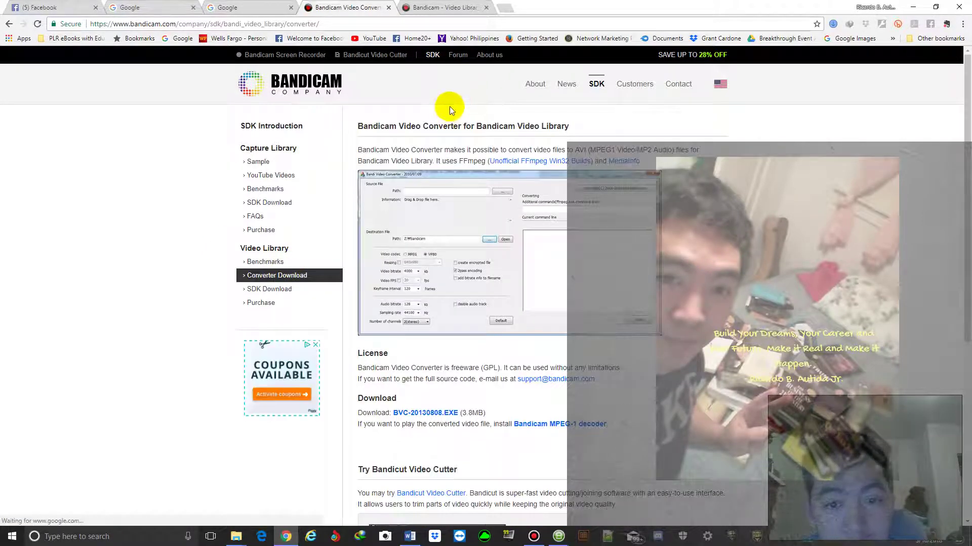
pyautogui.scroll(-3, 470, 229)
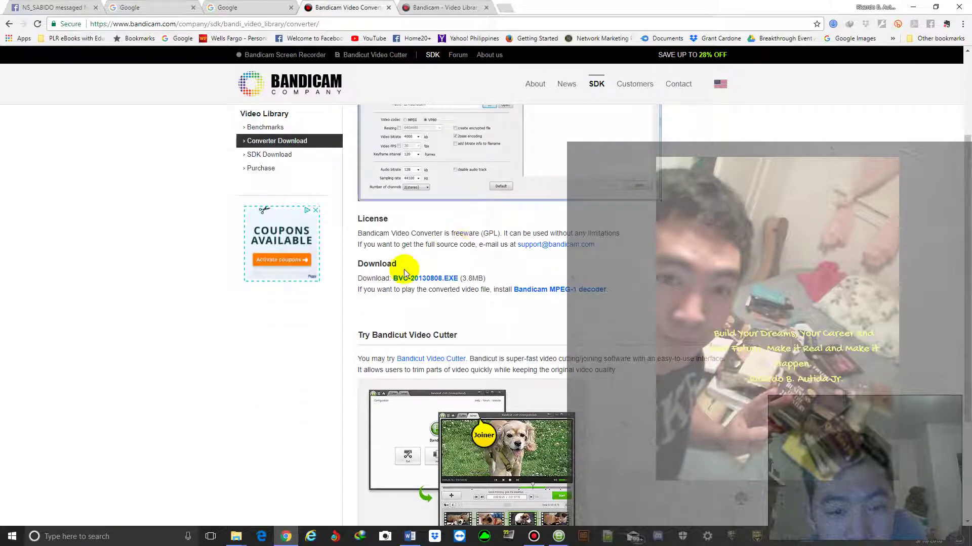
pyautogui.scroll(-1, 390, 329)
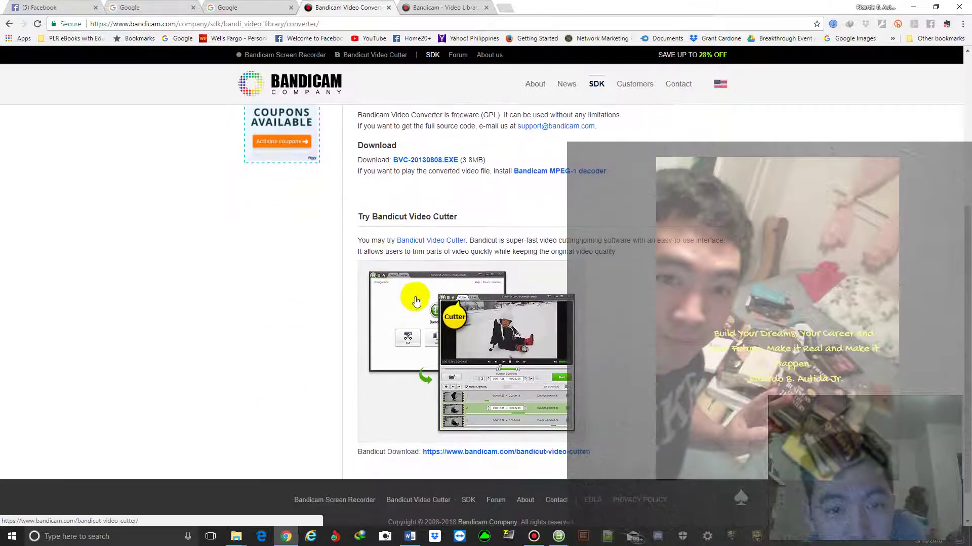
pyautogui.scroll(4, 411, 280)
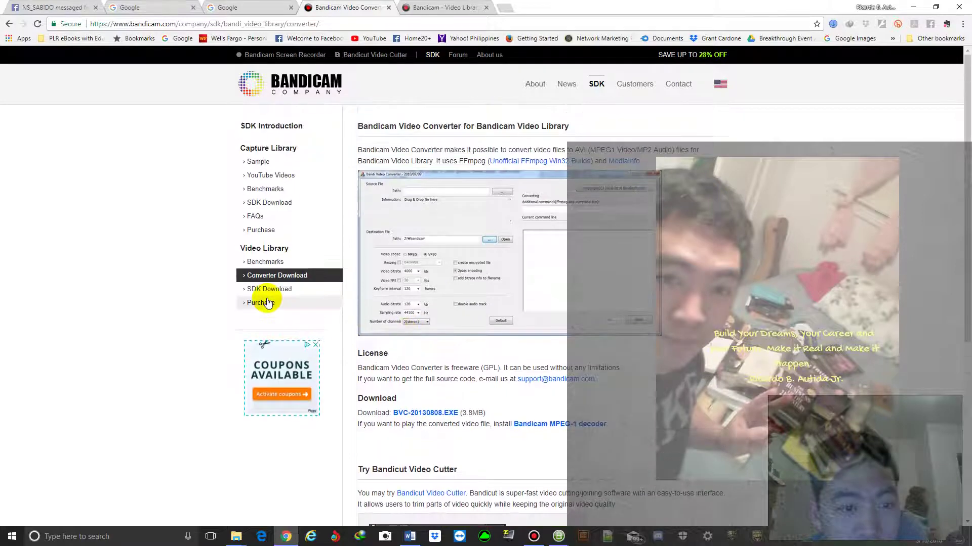
pyautogui.click(268, 302)
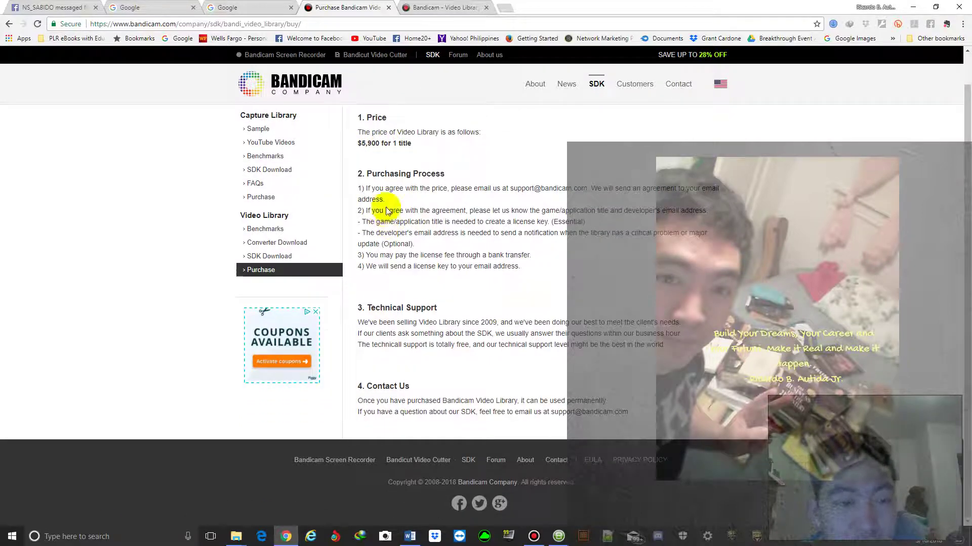
# Read the Bandicam Video Library's features and benefits in the Bandivid tab, and open the full list of SDK customers.
pyautogui.click(457, 4)
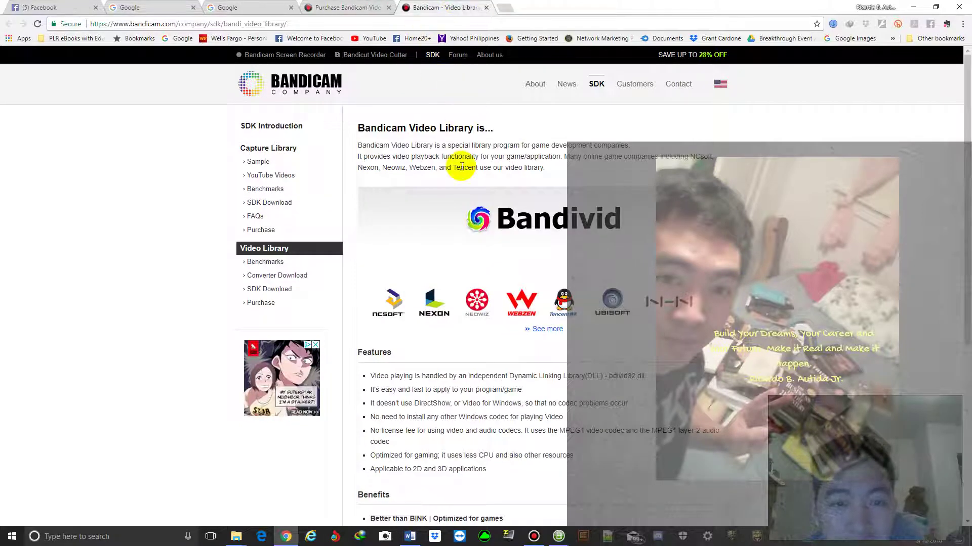
pyautogui.scroll(-5, 548, 167)
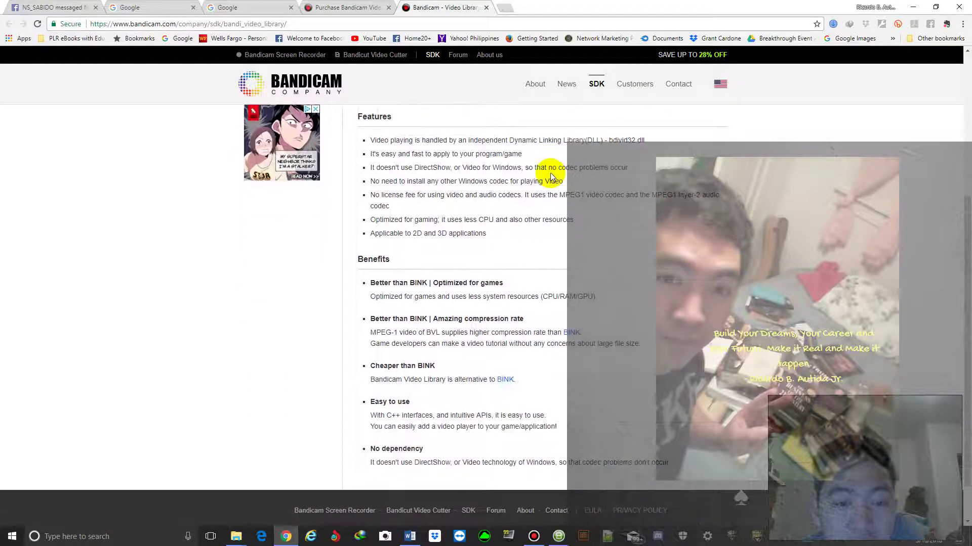
pyautogui.scroll(2, 551, 173)
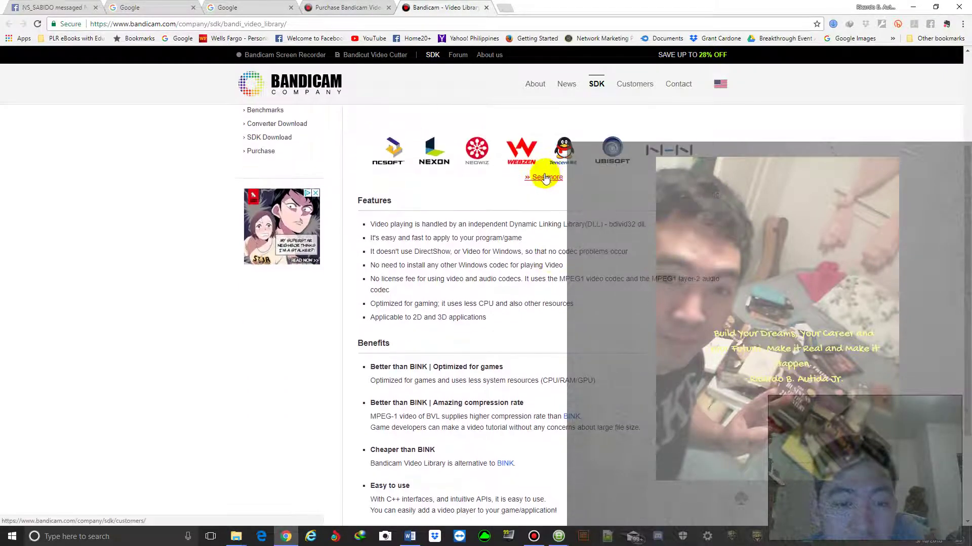
pyautogui.scroll(2, 539, 362)
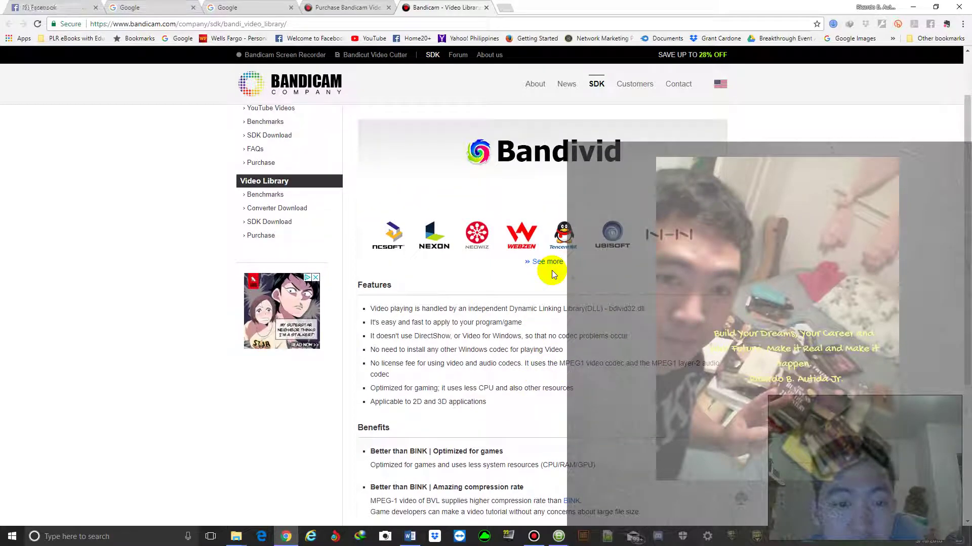
pyautogui.scroll(2, 552, 273)
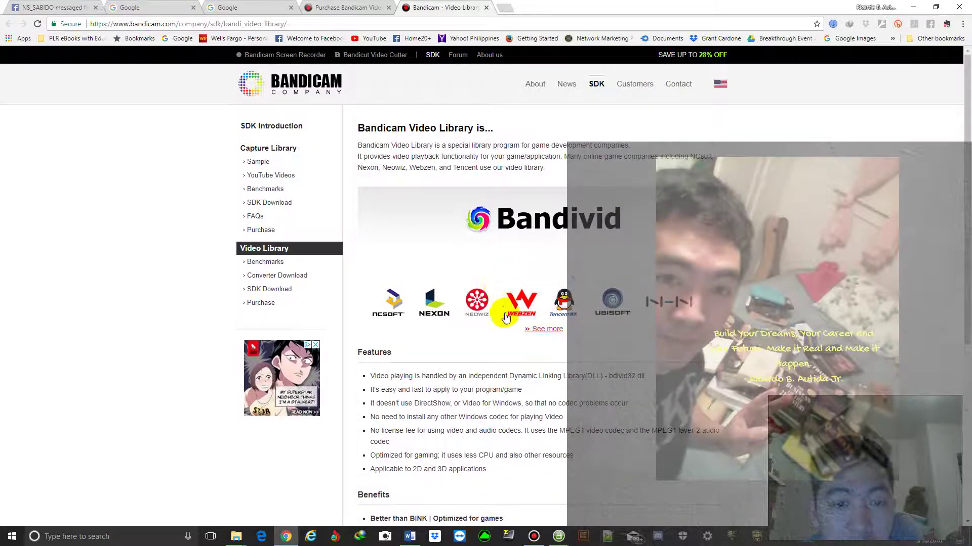
pyautogui.scroll(-5, 521, 315)
pyautogui.scroll(2, 595, 290)
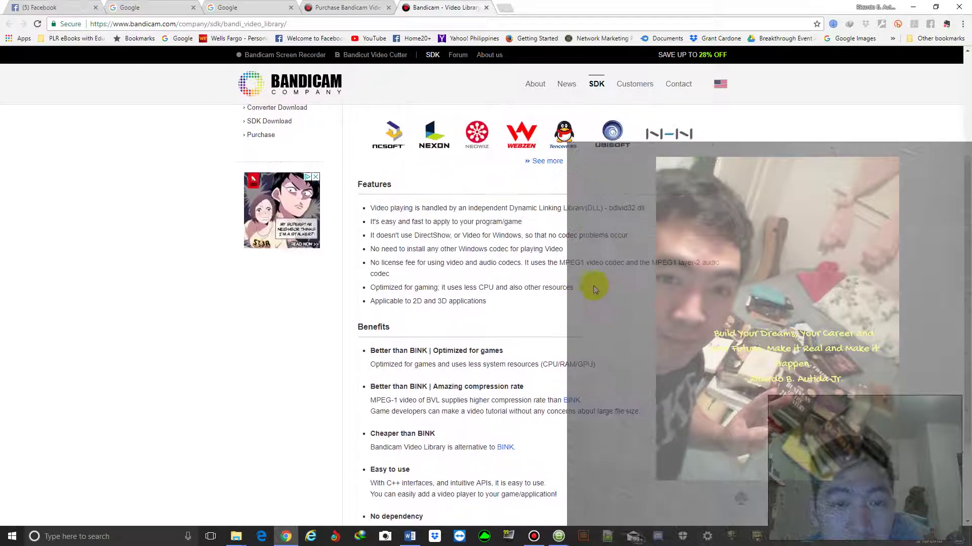
pyautogui.scroll(4, 587, 296)
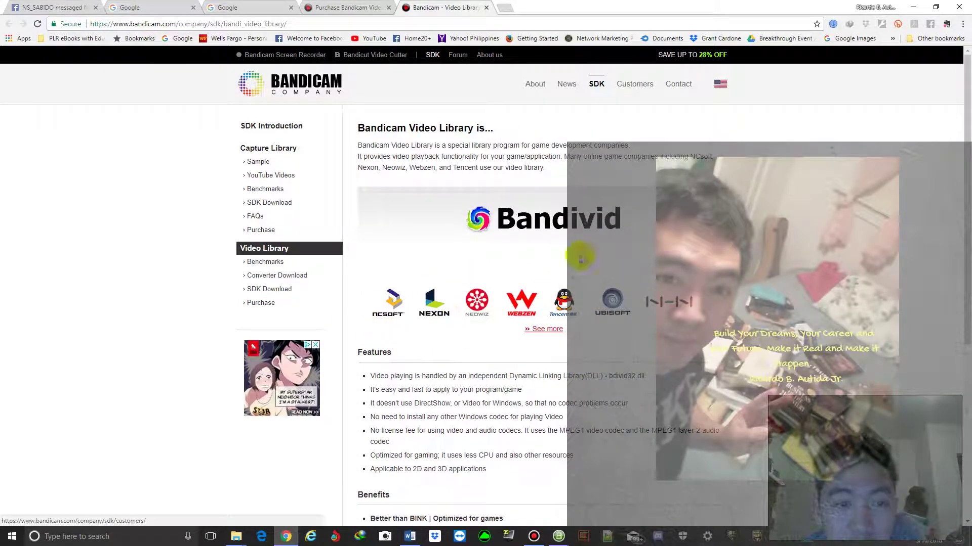
pyautogui.click(545, 329)
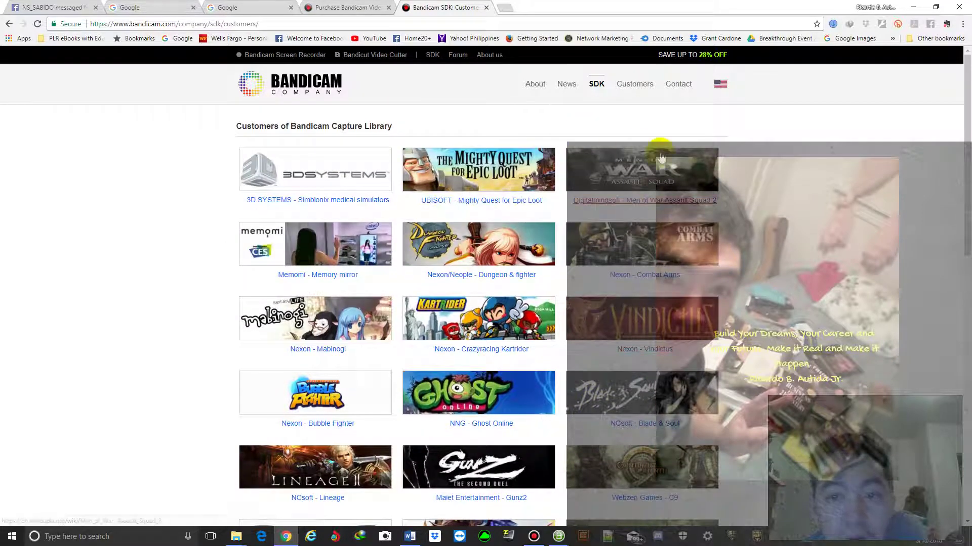
# Return to the SDK introduction and read the price and purchasing process on the Video Library's Purchase page.
pyautogui.click(597, 84)
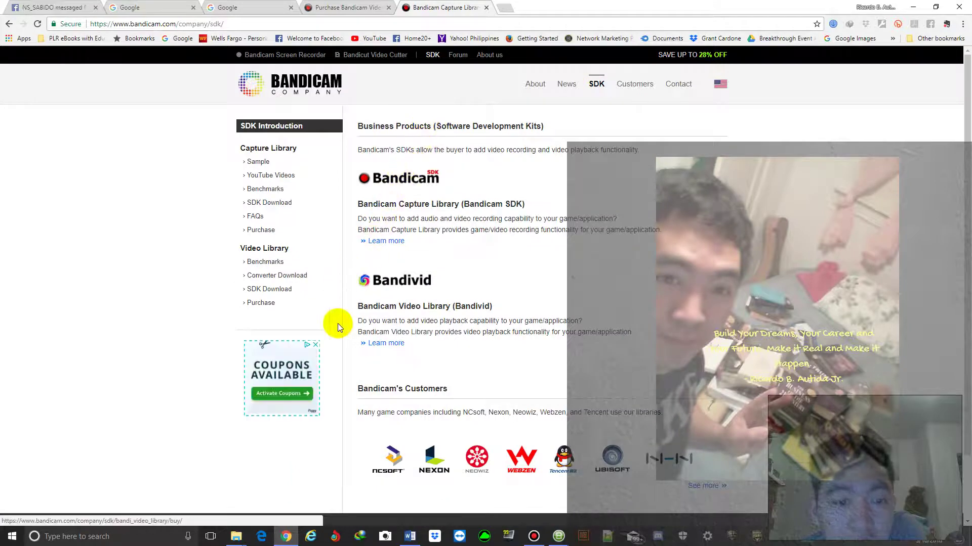
pyautogui.click(297, 308)
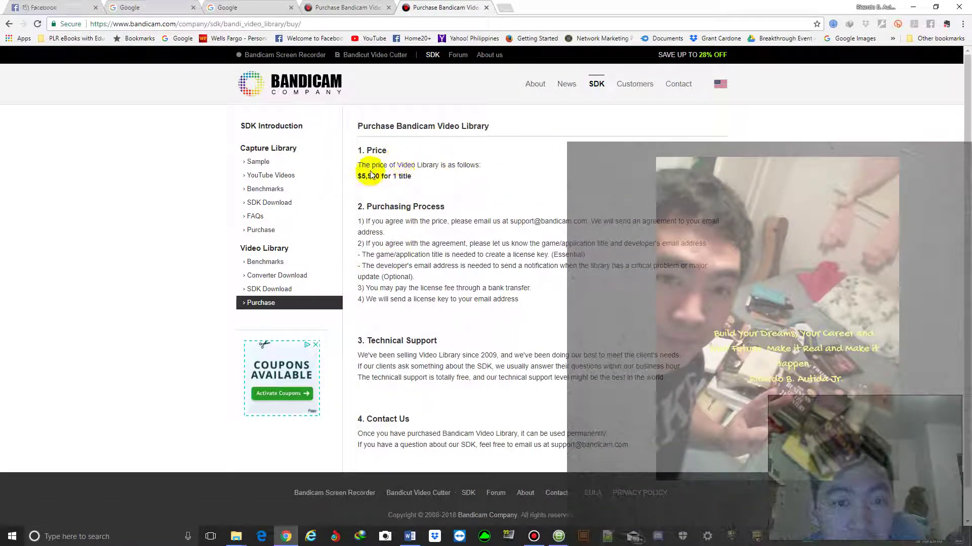
pyautogui.moveTo(368, 177); pyautogui.dragTo(423, 183)
pyautogui.click(423, 184)
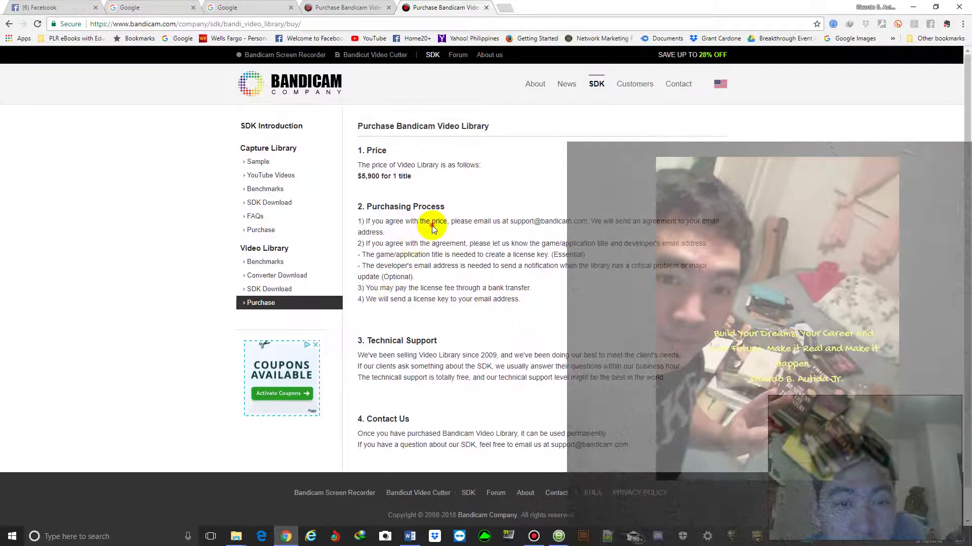
pyautogui.moveTo(448, 233); pyautogui.dragTo(488, 240)
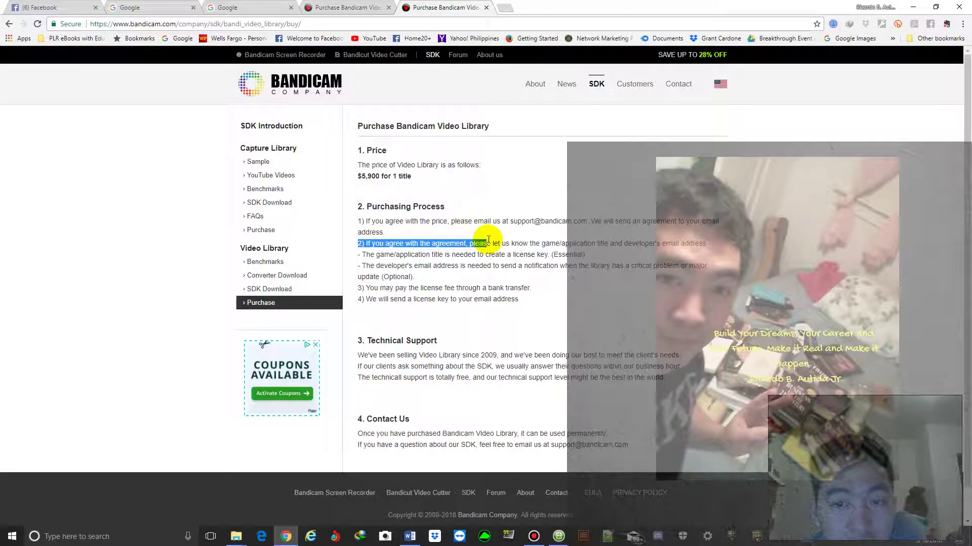
pyautogui.click(481, 216)
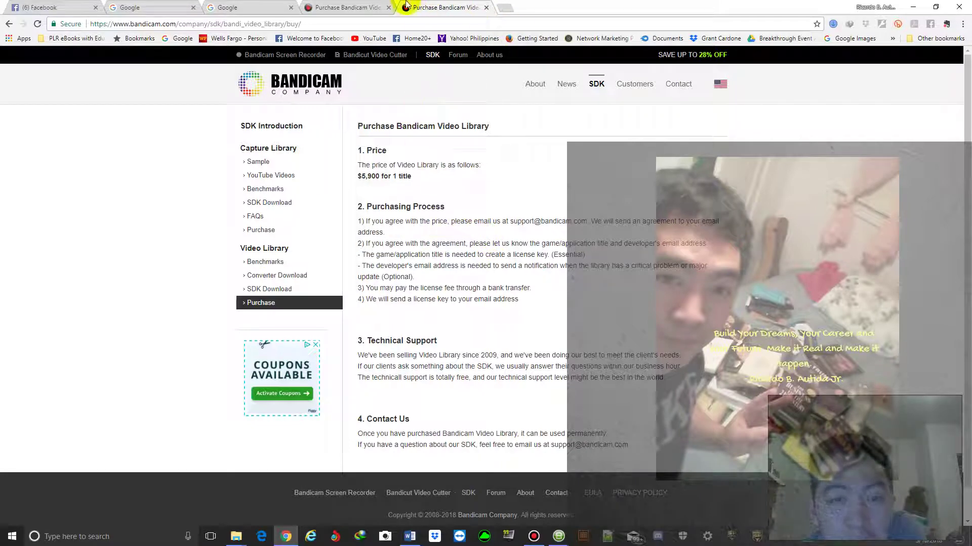
# Close the duplicate Purchase tab, visit the Bandicam Screen Recorder home page, and close that tab and the extra Google tab.
pyautogui.click(486, 7)
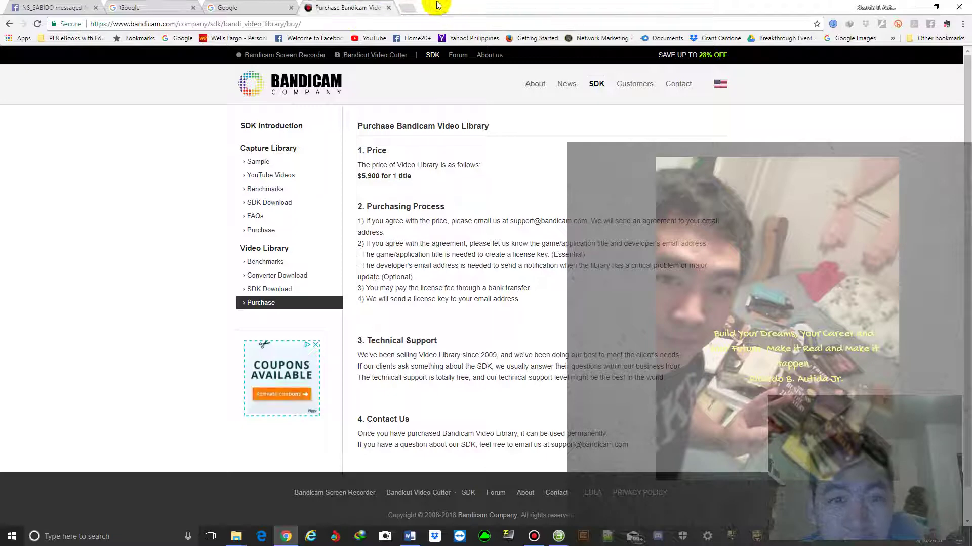
pyautogui.click(314, 60)
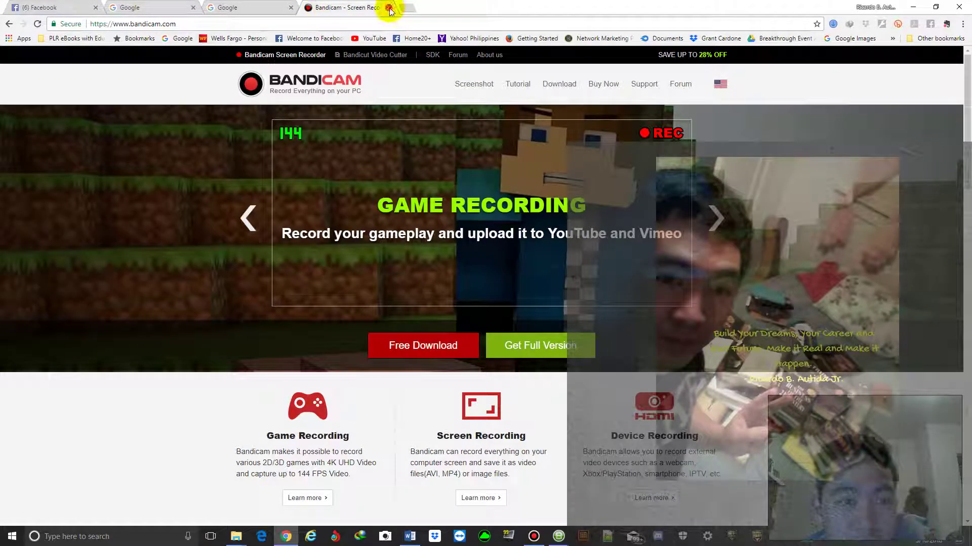
pyautogui.click(389, 8)
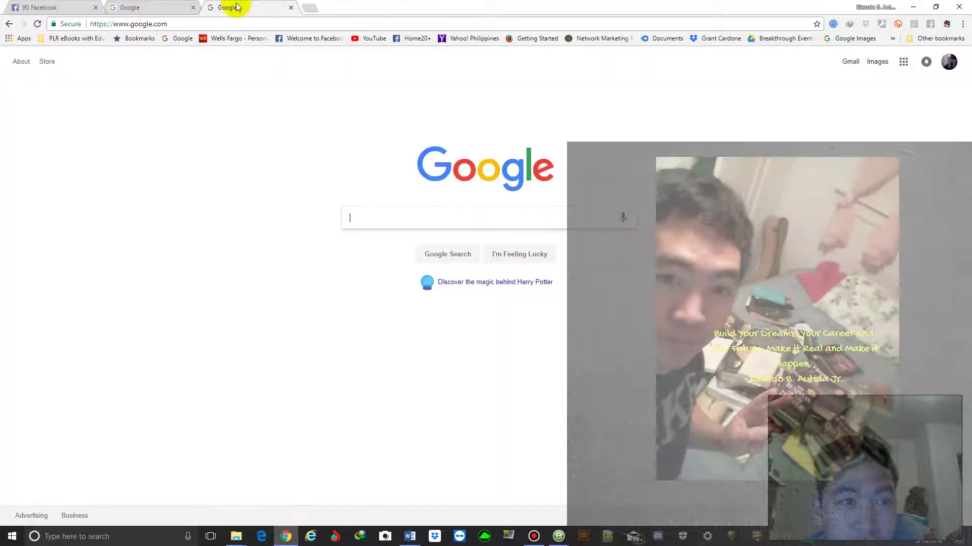
pyautogui.click(291, 8)
# Minimize Chrome and Bandicut to view the Bandicam recorder window, and return to Chrome's Google page with Bandicam minimized.
pyautogui.click(286, 537)
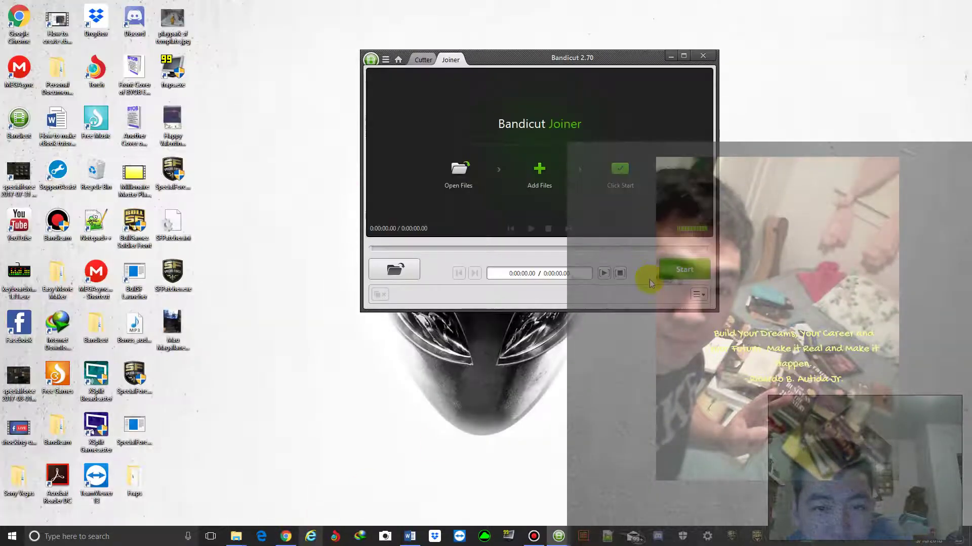
pyautogui.click(671, 57)
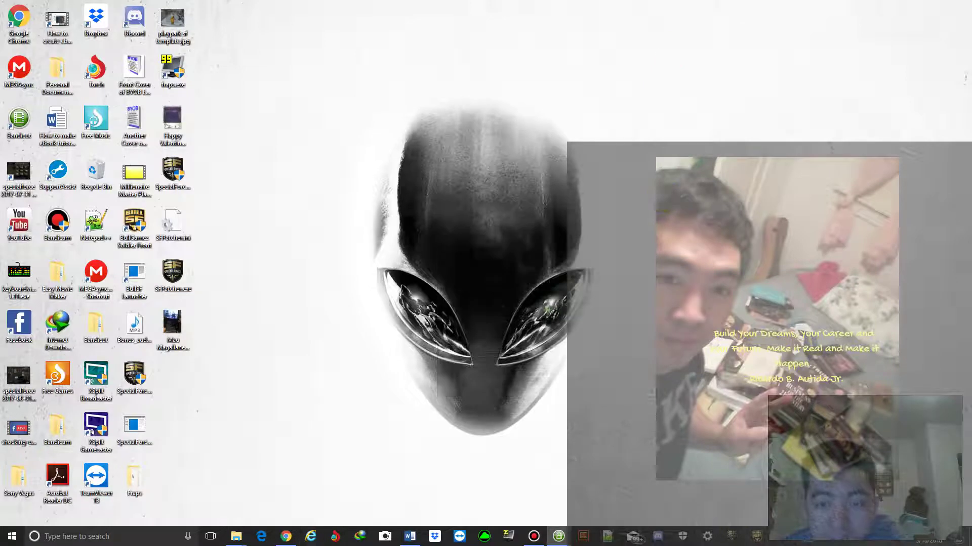
pyautogui.click(534, 536)
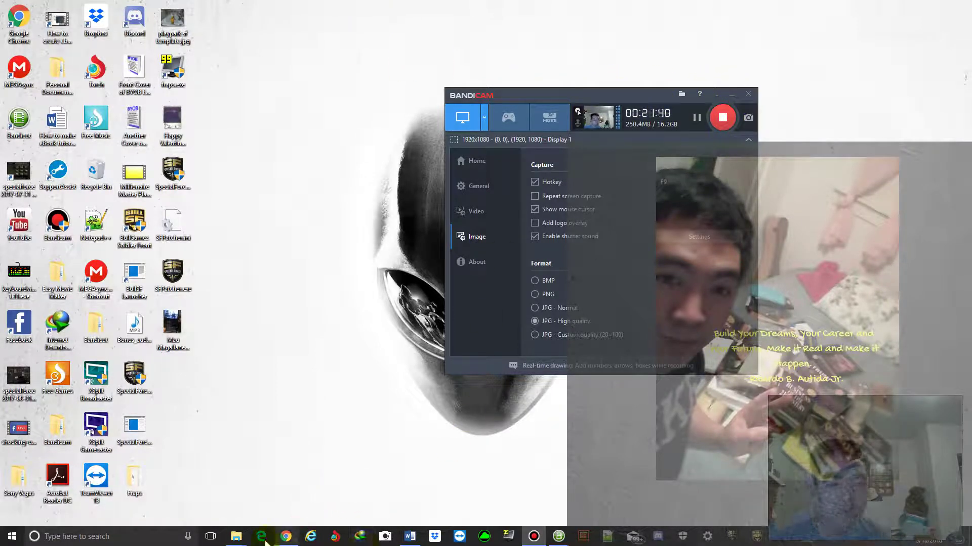
pyautogui.click(282, 542)
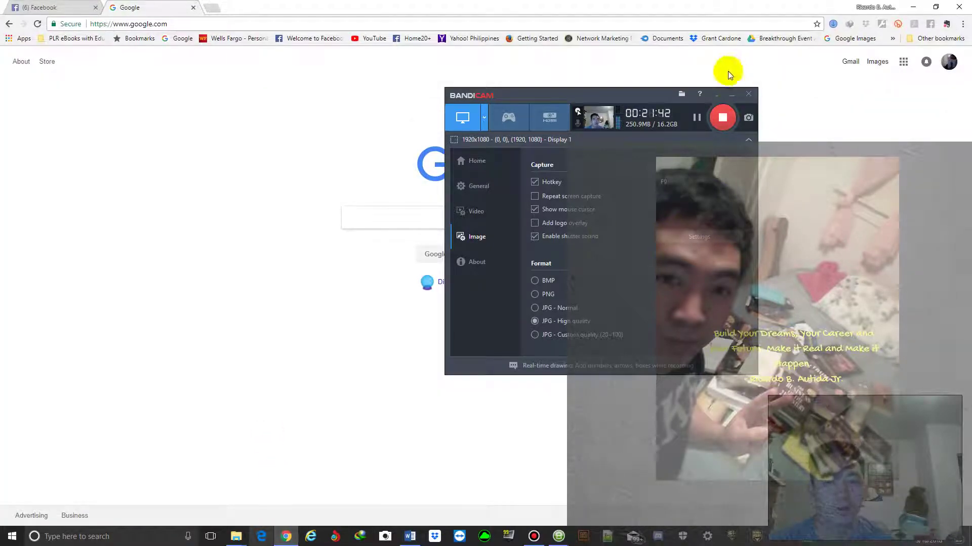
pyautogui.click(727, 97)
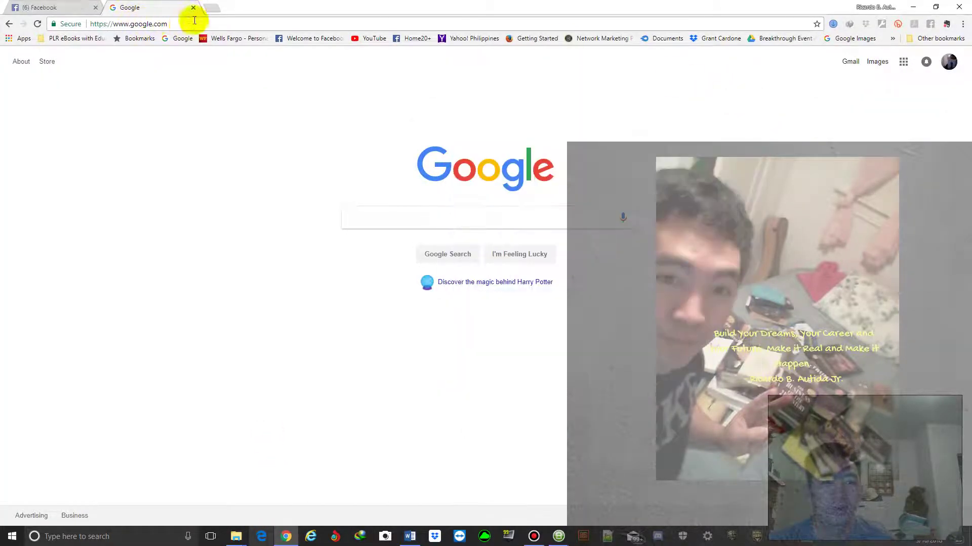
# Open YouTube in a new browser tab and go to its video upload page.
pyautogui.click(209, 8)
pyautogui.click(356, 38)
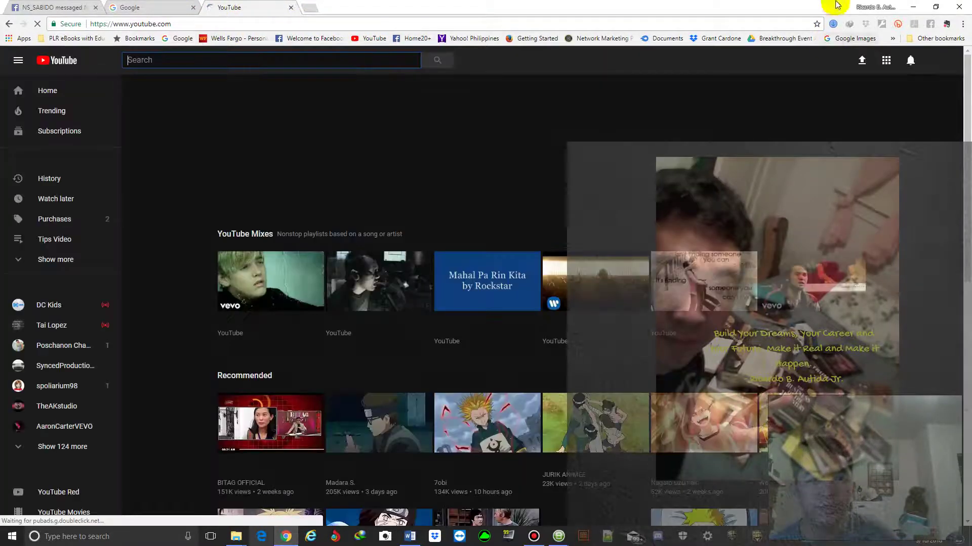
pyautogui.scroll(-6, 824, 204)
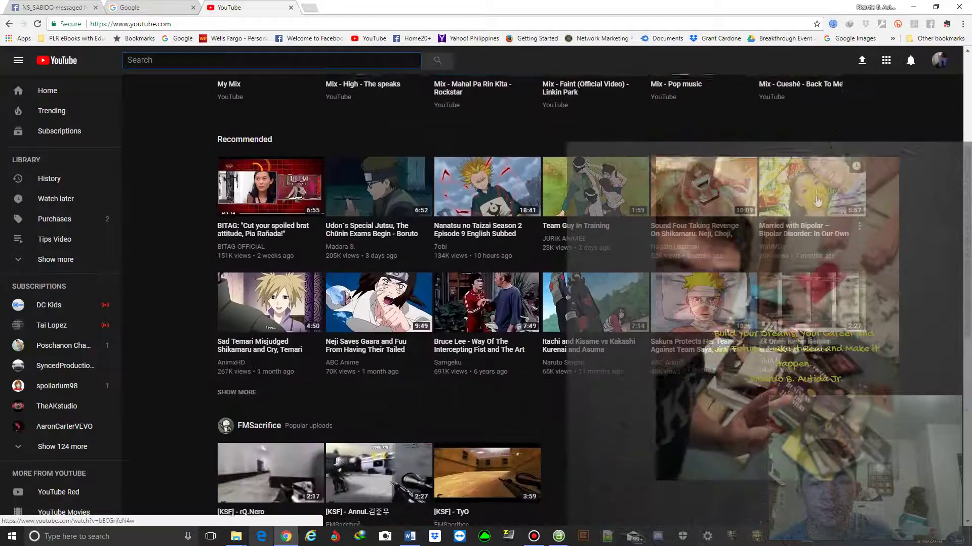
pyautogui.scroll(6, 824, 204)
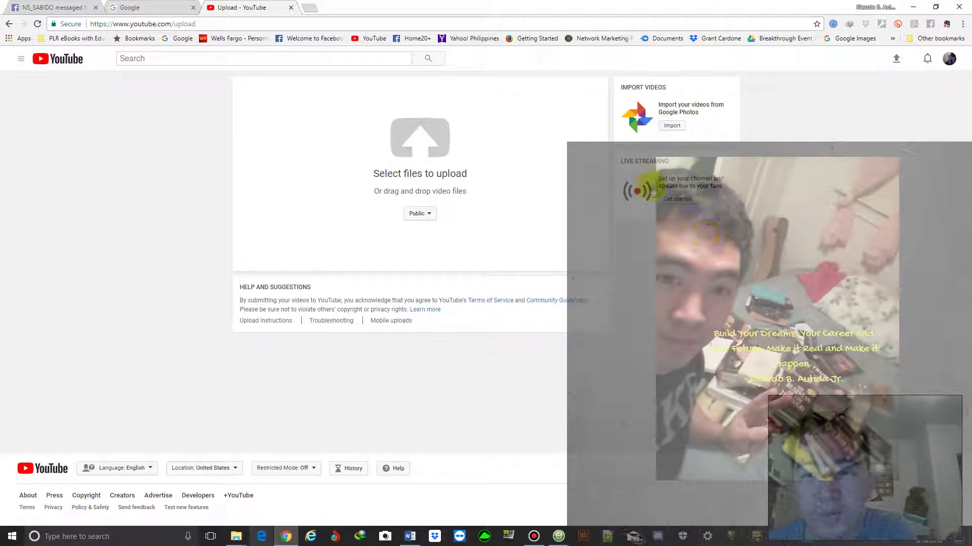
# View the video files in the Cutter folder from the upload page's file picker, and close it without choosing one.
pyautogui.click(403, 130)
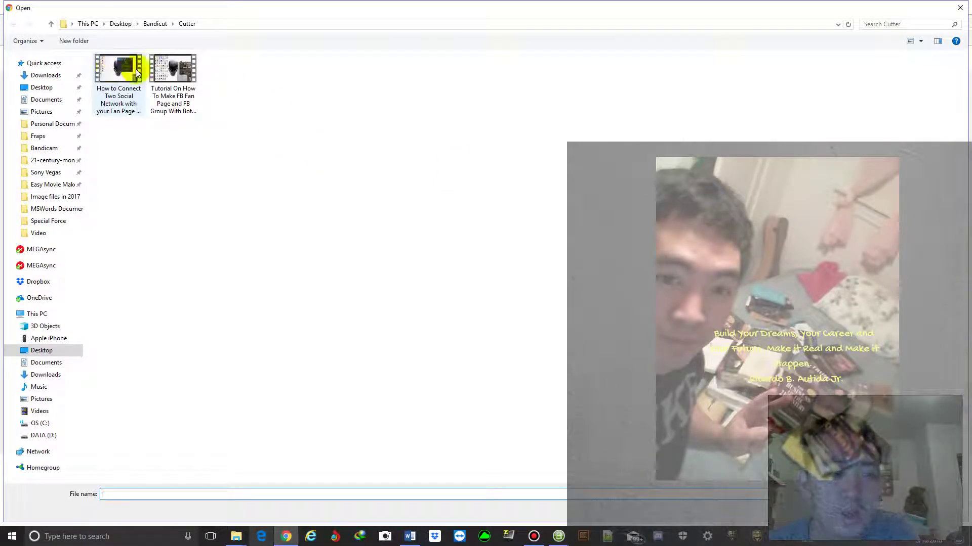
pyautogui.click(957, 8)
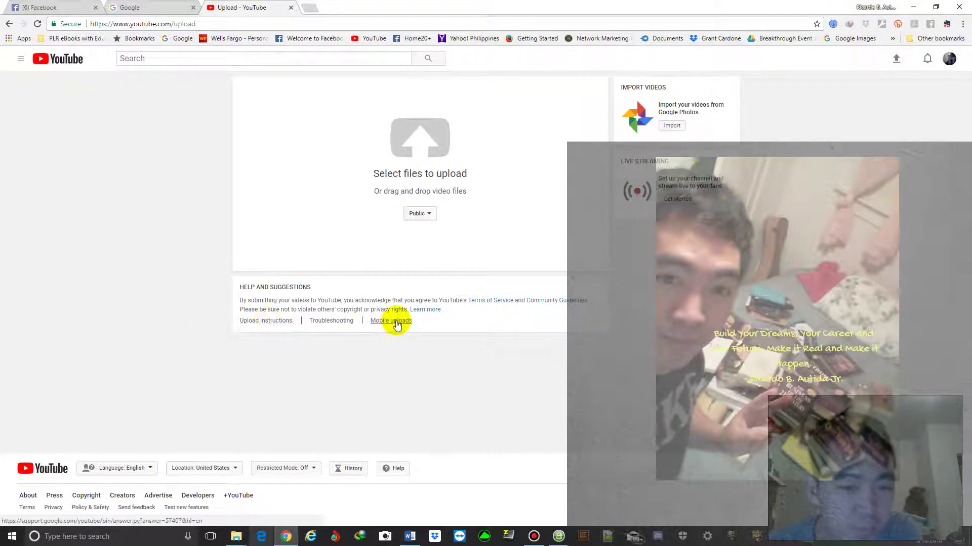
pyautogui.moveTo(256, 302); pyautogui.dragTo(345, 284)
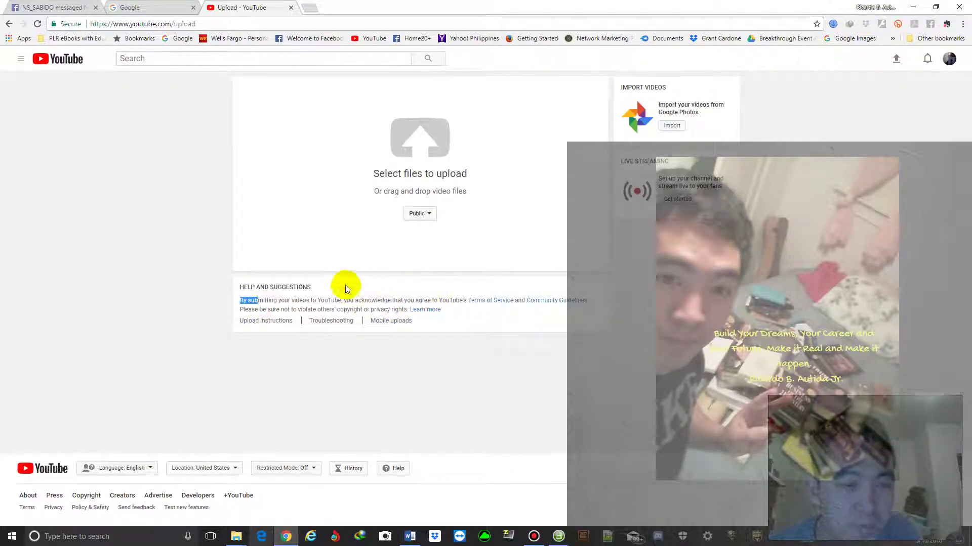
# Minimize Chrome, bring up the Bandicam recorder window and move it slightly higher on the desktop.
pyautogui.click(912, 7)
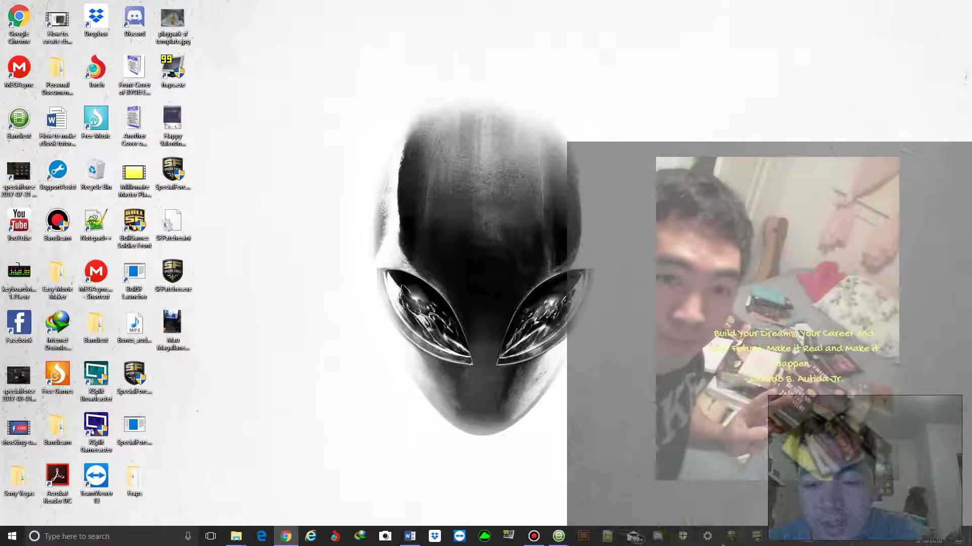
pyautogui.click(529, 540)
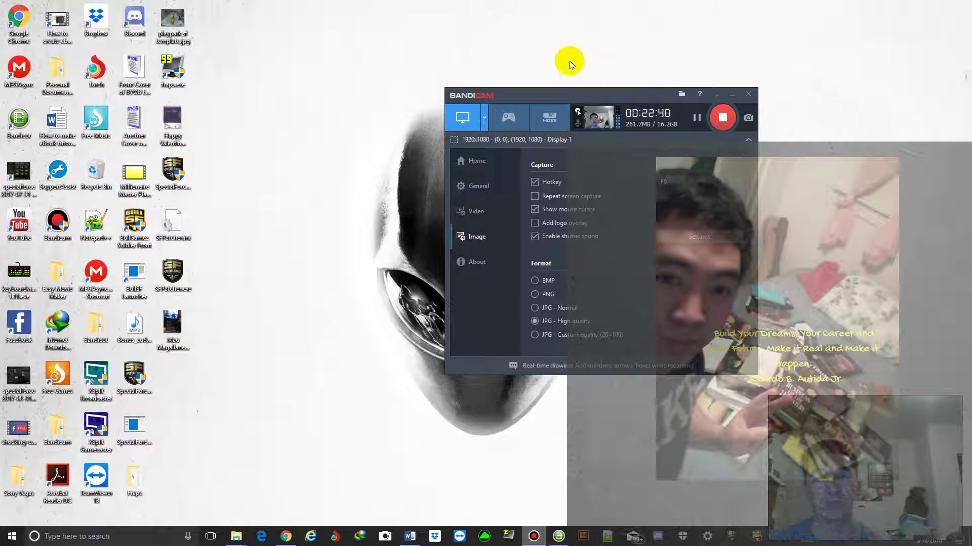
pyautogui.moveTo(577, 92); pyautogui.dragTo(577, 81)
pyautogui.click(507, 107)
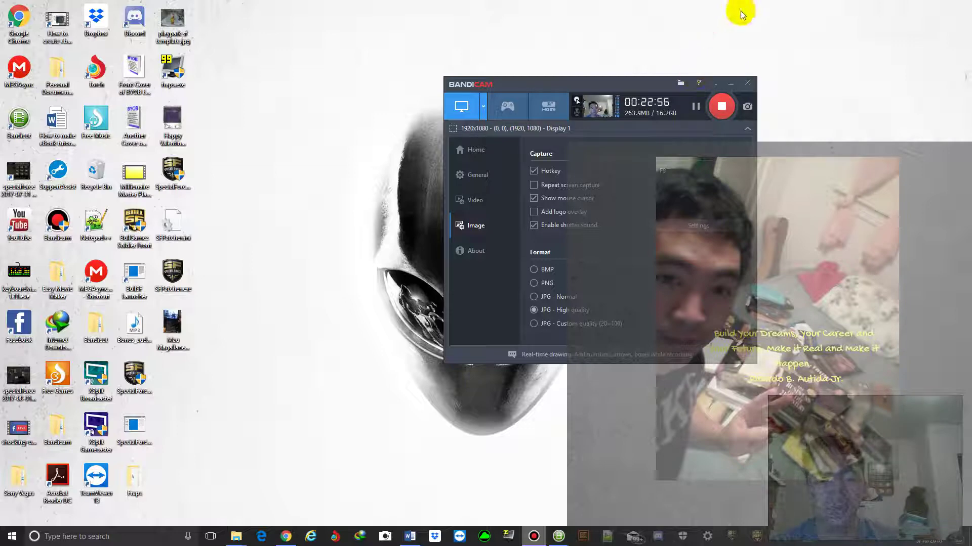
pyautogui.rightClick(527, 6)
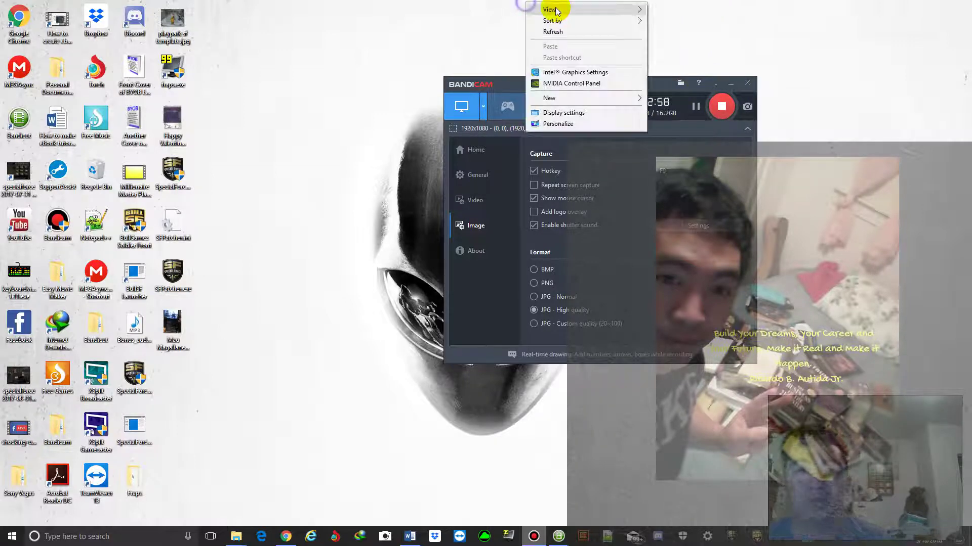
pyautogui.click(569, 33)
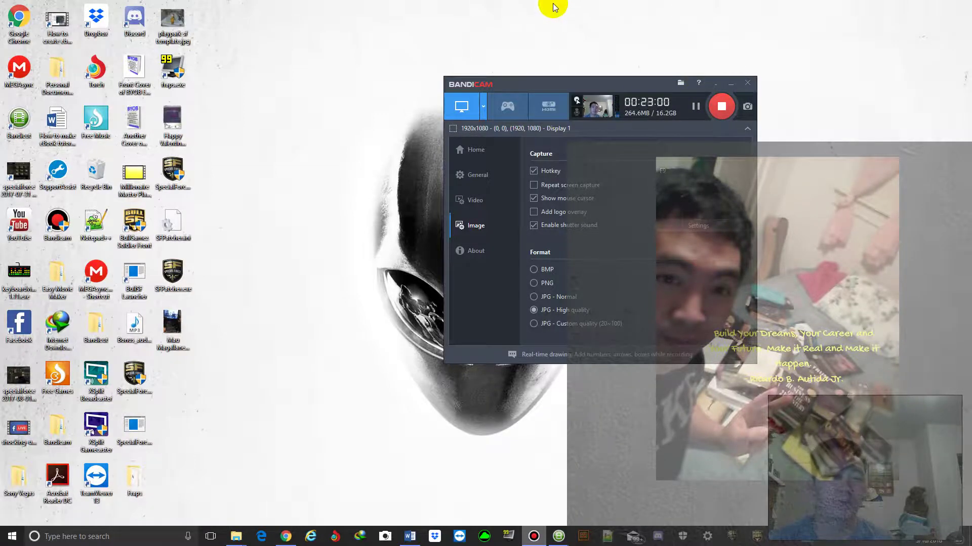
pyautogui.rightClick(552, 7)
pyautogui.click(583, 30)
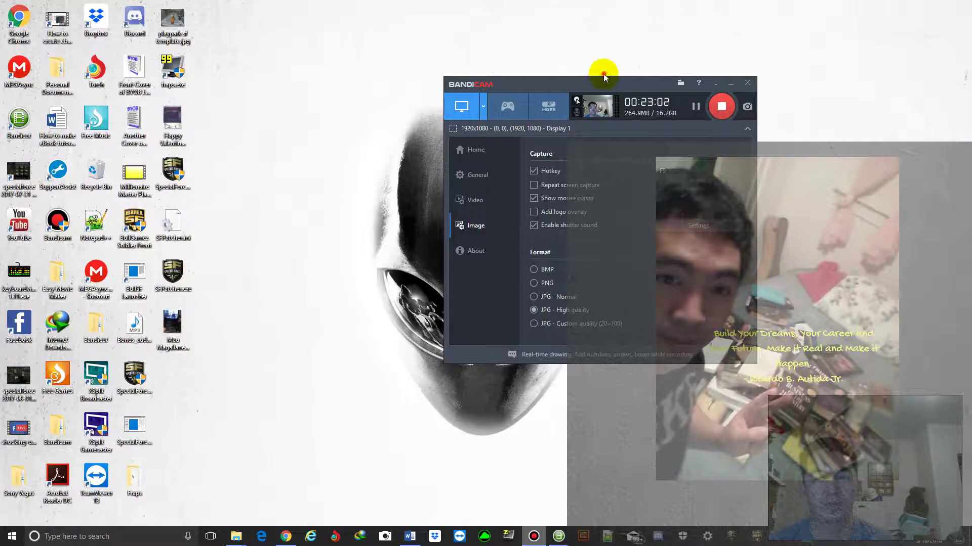